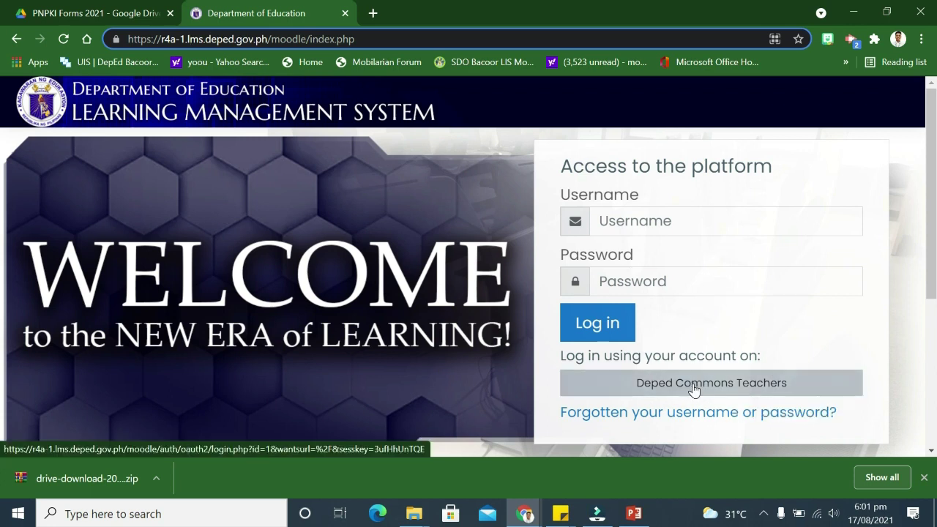
Sign in as a DepEd Commons teacher with the Google account, authorize the LMS, and go to Site home
left_click(753, 387)
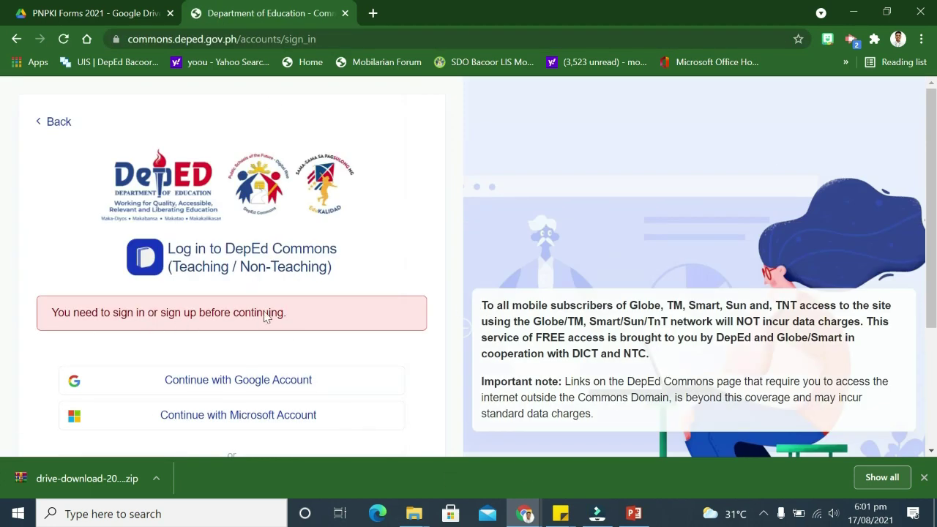
scroll(221, 342, "down", 1)
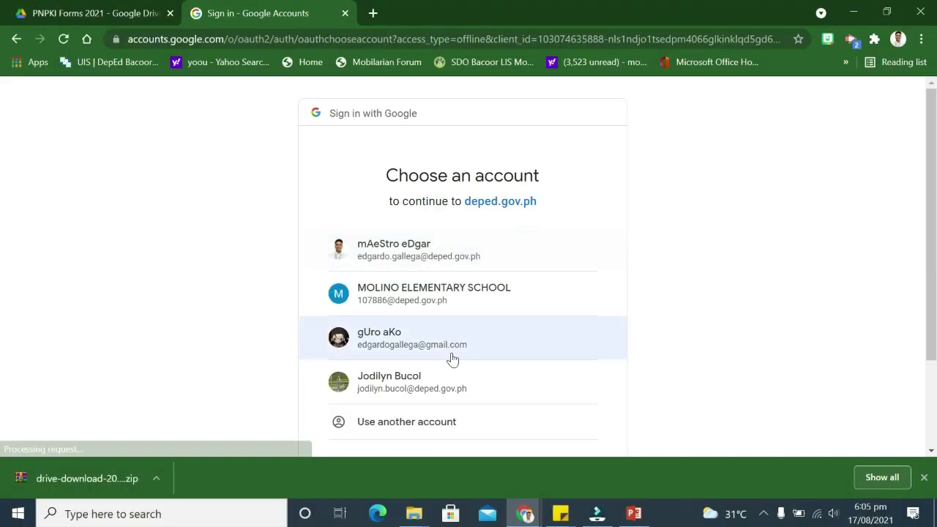
left_click(452, 355)
scroll(371, 261, "up", 2)
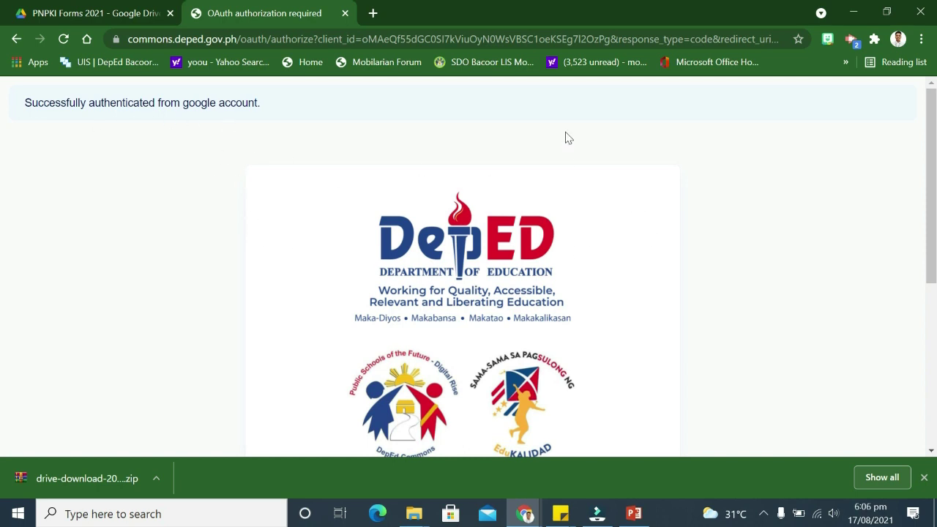
scroll(569, 137, "down", 4)
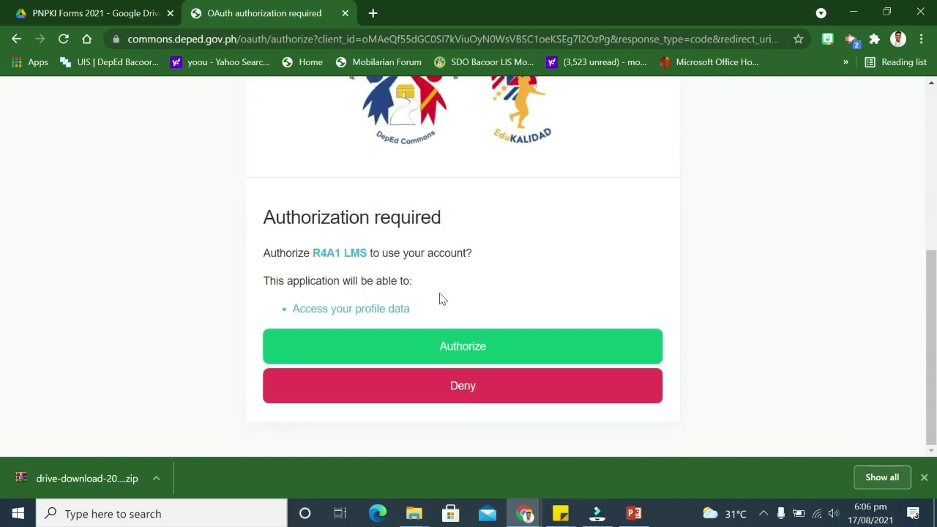
scroll(483, 329, "up", 1)
left_click(476, 423)
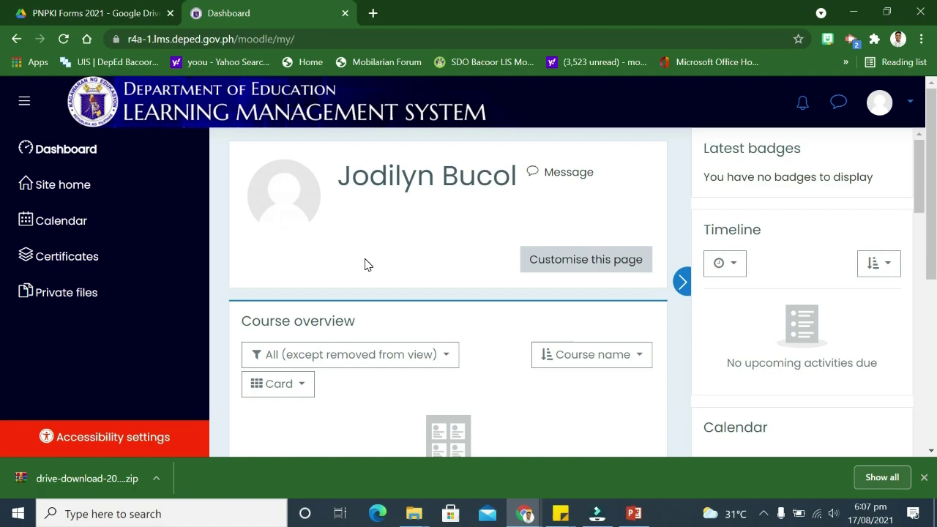
left_click(82, 186)
Open the Professional Development course category from Site home
scroll(423, 225, "down", 1)
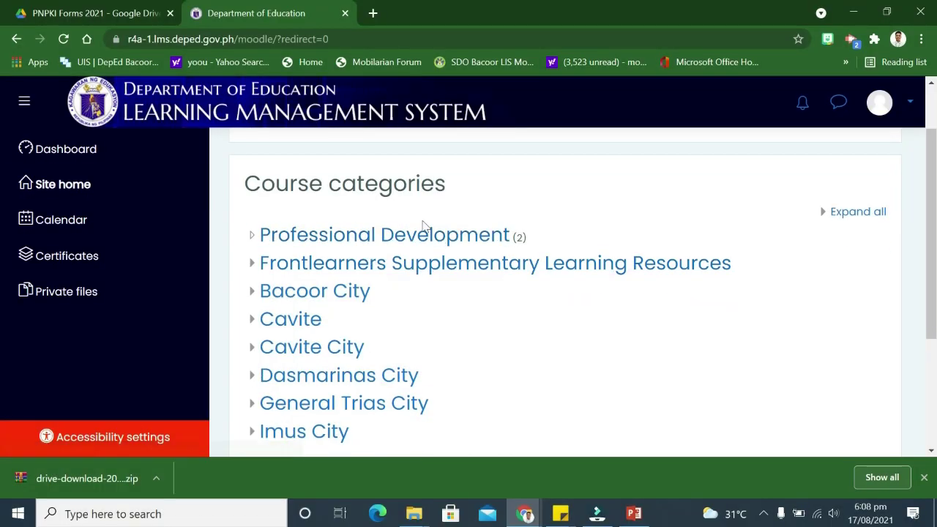
scroll(367, 293, "down", 1)
scroll(315, 256, "up", 1)
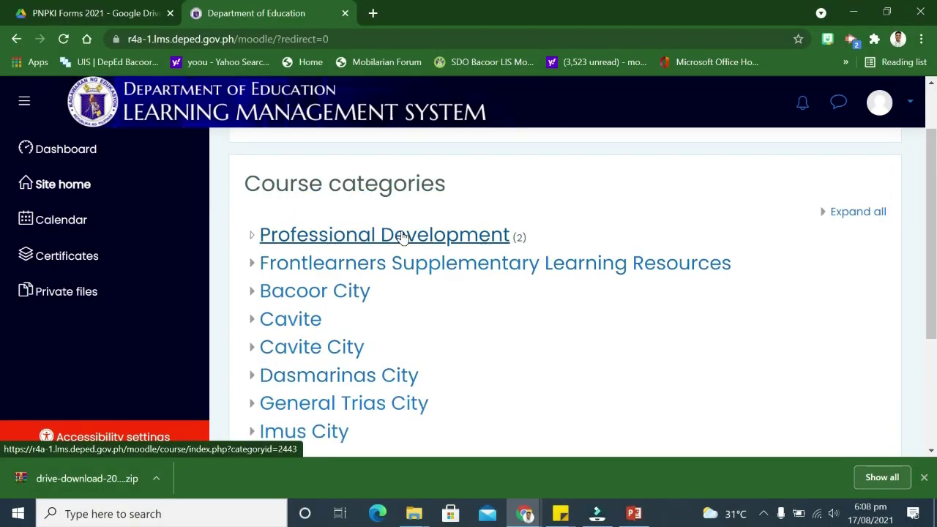
left_click(402, 236)
Paste the saved enrolment key and enrol in the PNPKI Digital Certificate application course
scroll(439, 261, "down", 4)
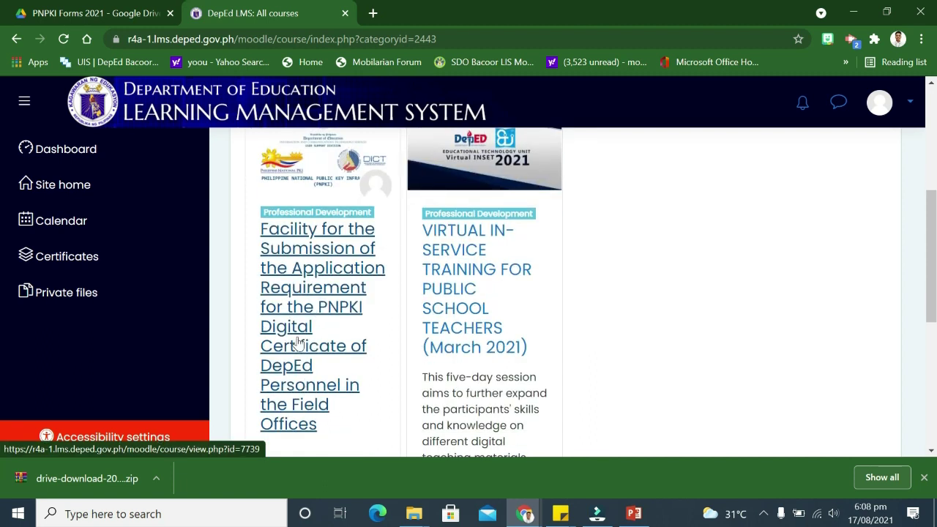
scroll(340, 315, "up", 1)
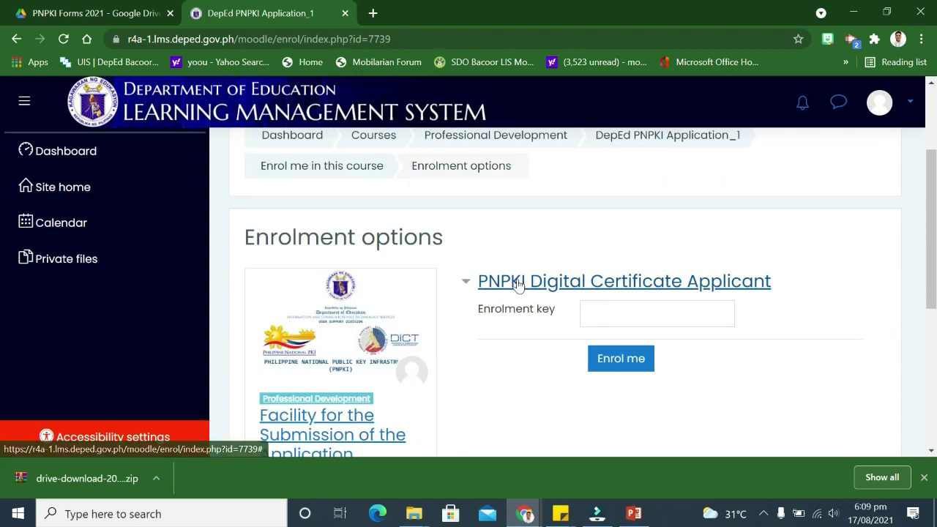
scroll(747, 286, "down", 1)
left_click(659, 240)
left_click(514, 324)
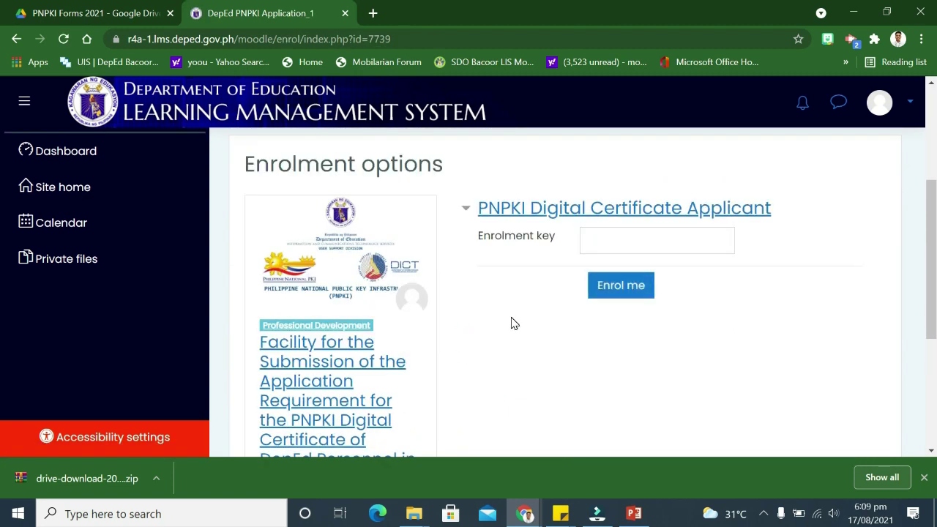
key("Tab")
left_click(582, 278)
right_click(590, 238)
left_click(590, 240)
key("ctrl+v")
left_click(634, 291)
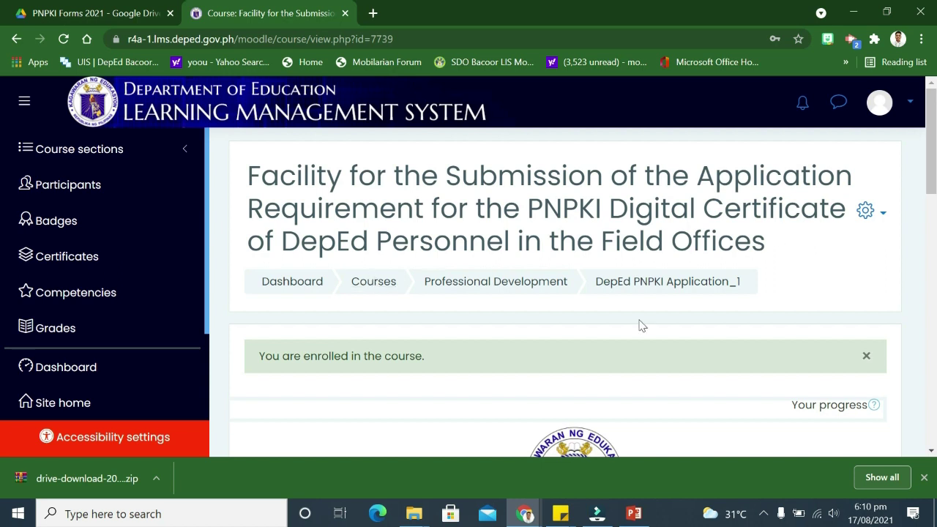
scroll(640, 326, "down", 9)
Open the OVERVIEW section of the PNPKI course
scroll(517, 272, "up", 1)
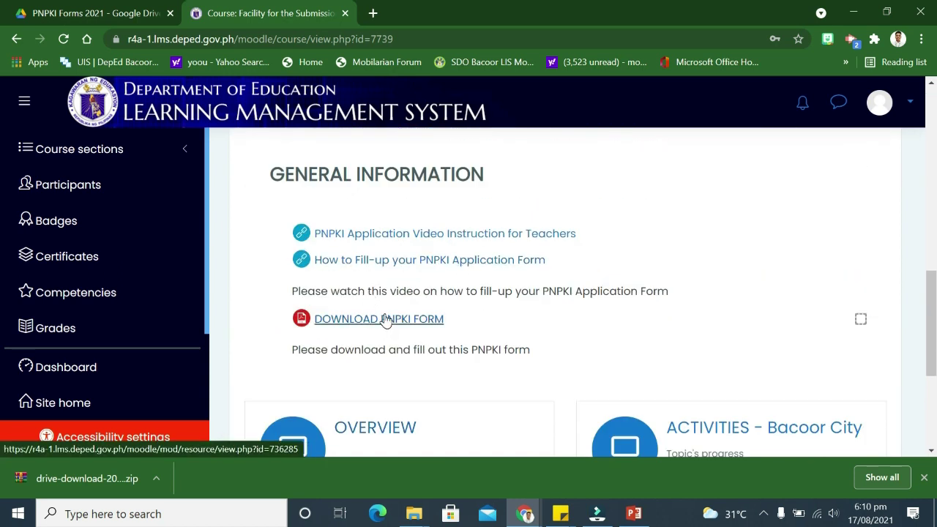
scroll(376, 282, "down", 2)
scroll(356, 351, "up", 1)
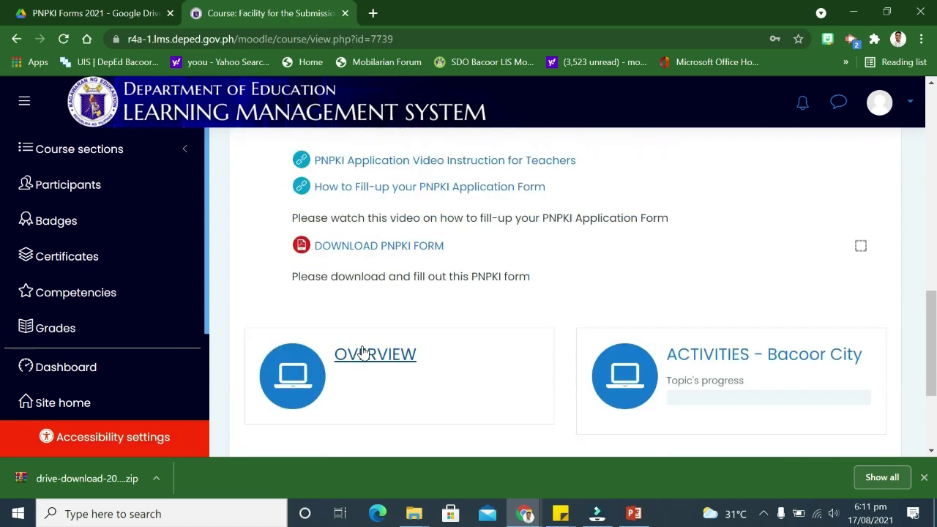
left_click(356, 352)
scroll(503, 287, "down", 10)
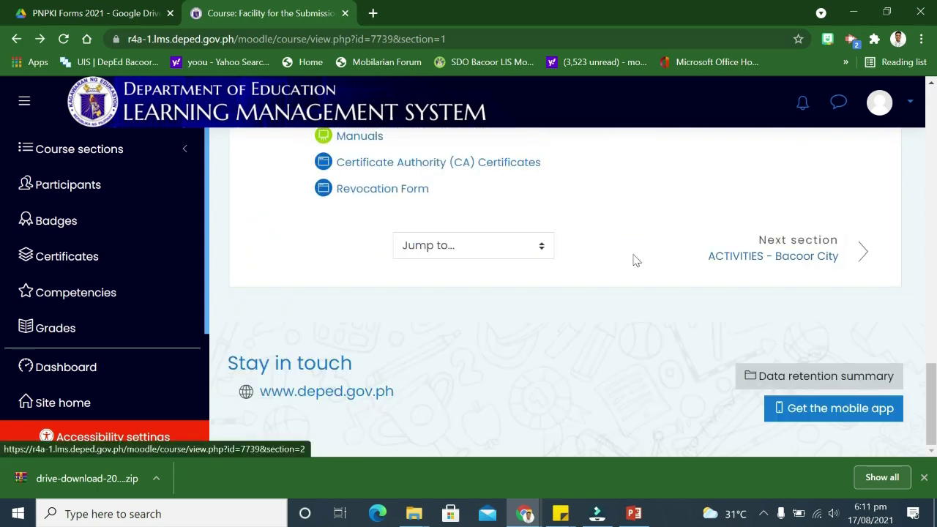
scroll(634, 259, "up", 3)
scroll(534, 379, "down", 3)
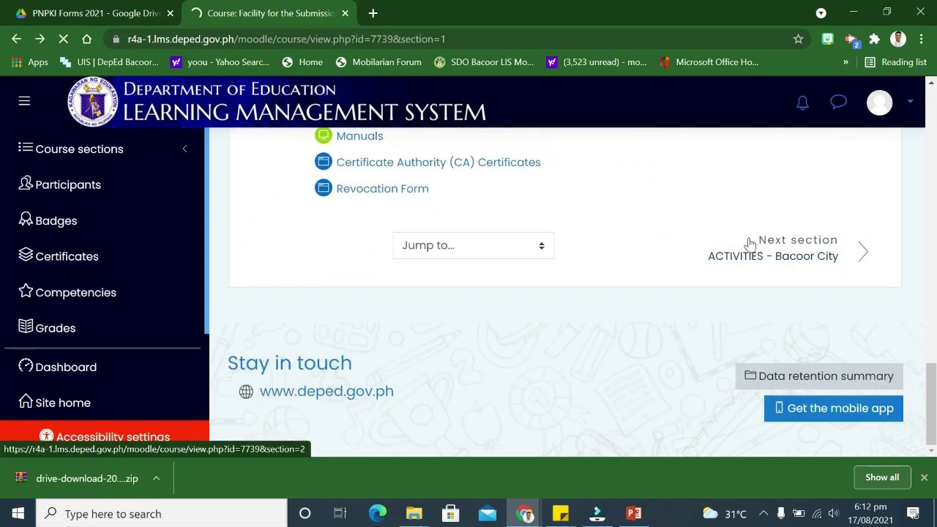
left_click(848, 270)
scroll(498, 303, "down", 5)
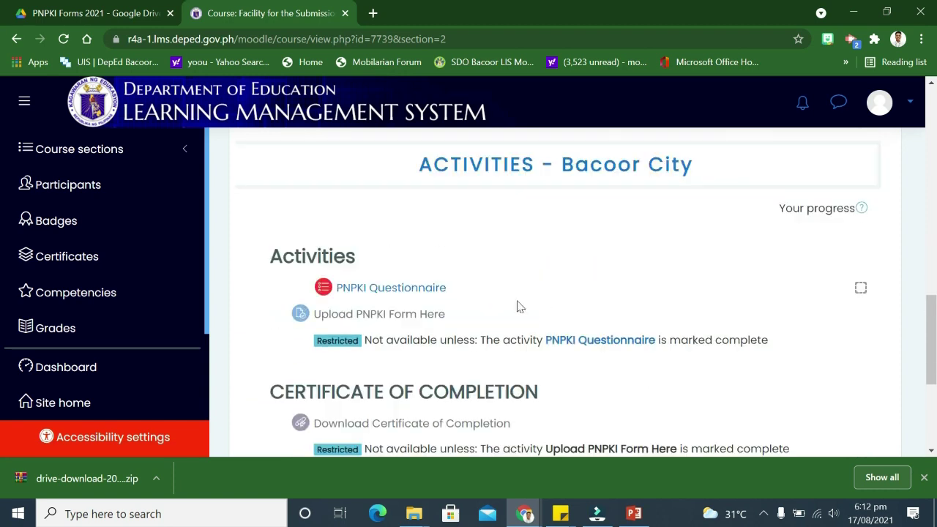
scroll(593, 349, "down", 1)
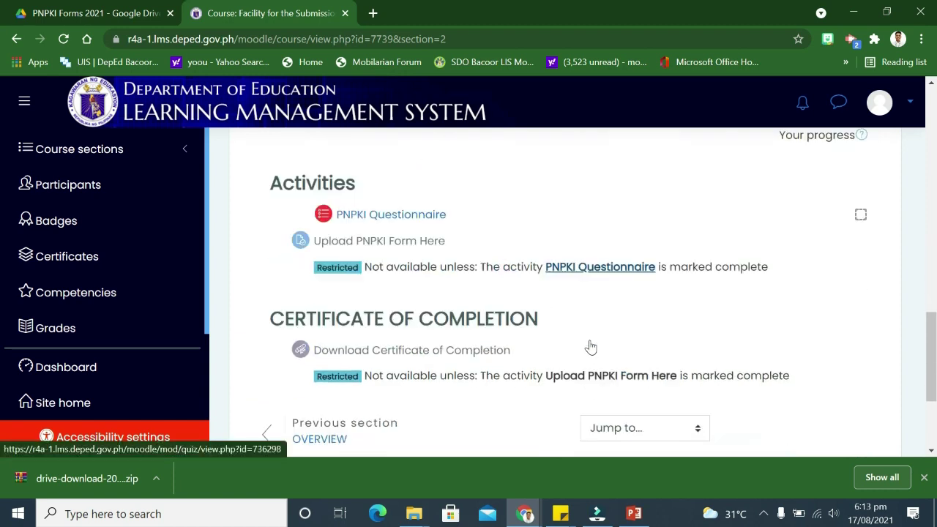
left_click(608, 268)
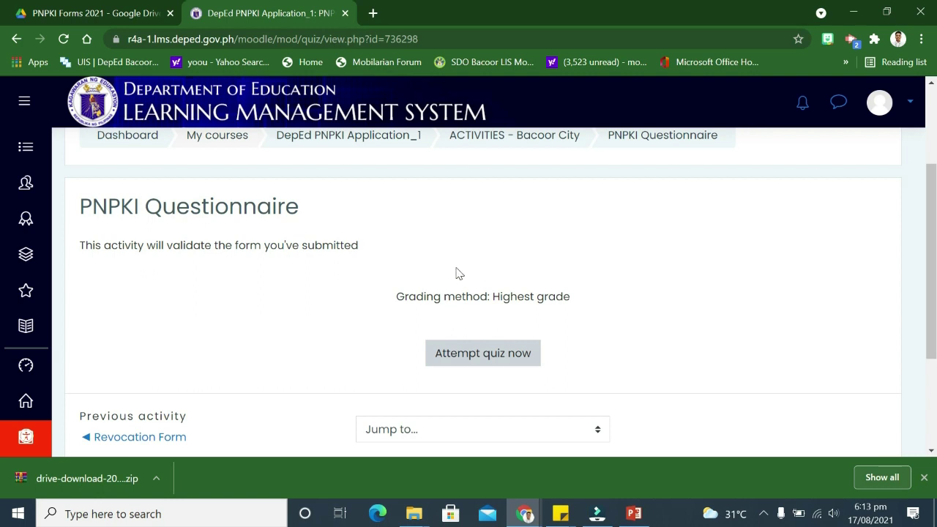
scroll(604, 334, "down", 1)
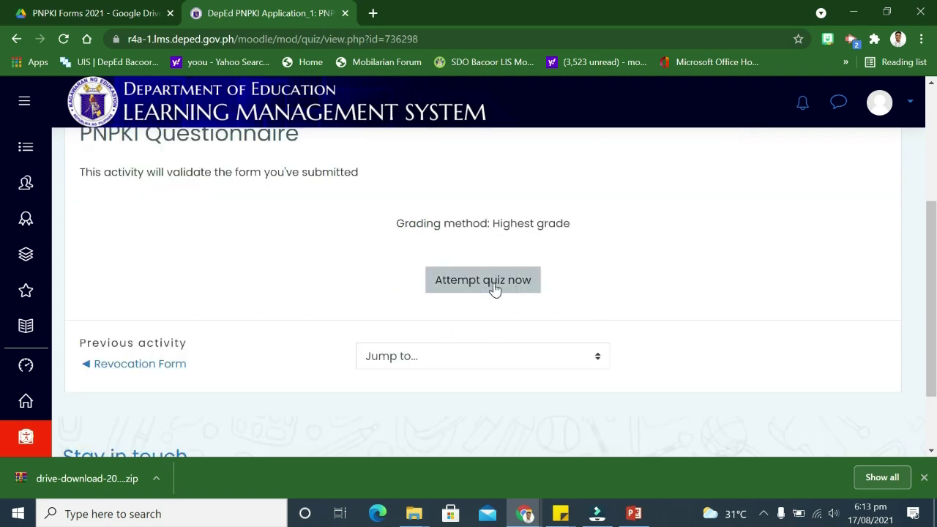
Start a new attempt and enter the applicant's last, first and middle names, with suffix N/A
left_click(492, 285)
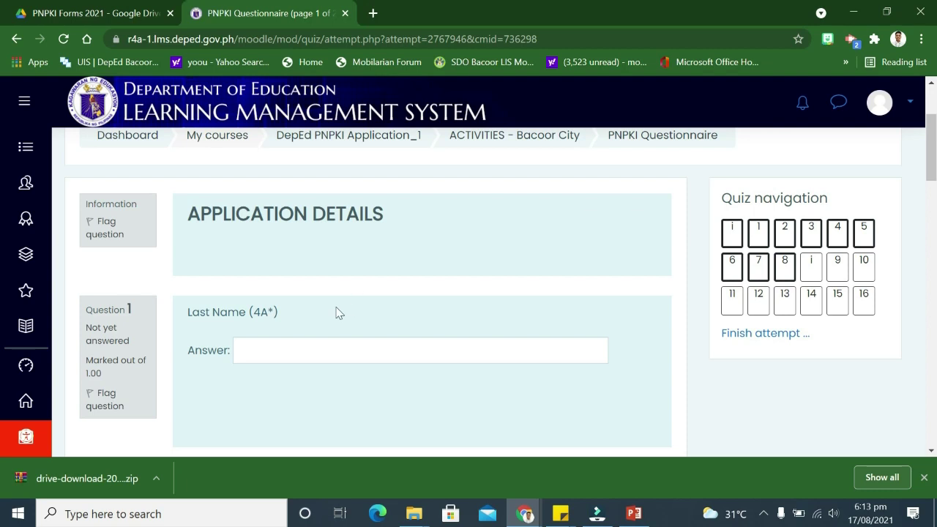
left_click(344, 351)
scroll(325, 356, "down", 1)
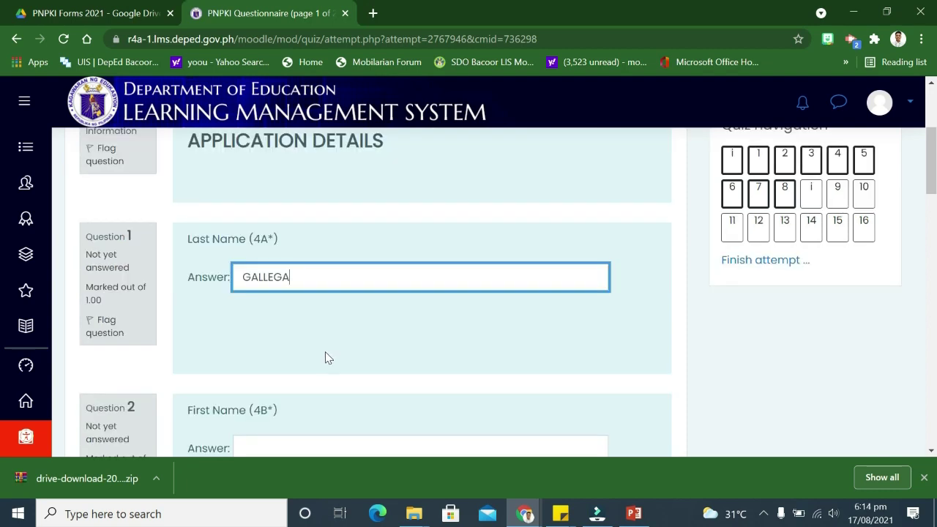
key("Tab")
scroll(289, 324, "down", 2)
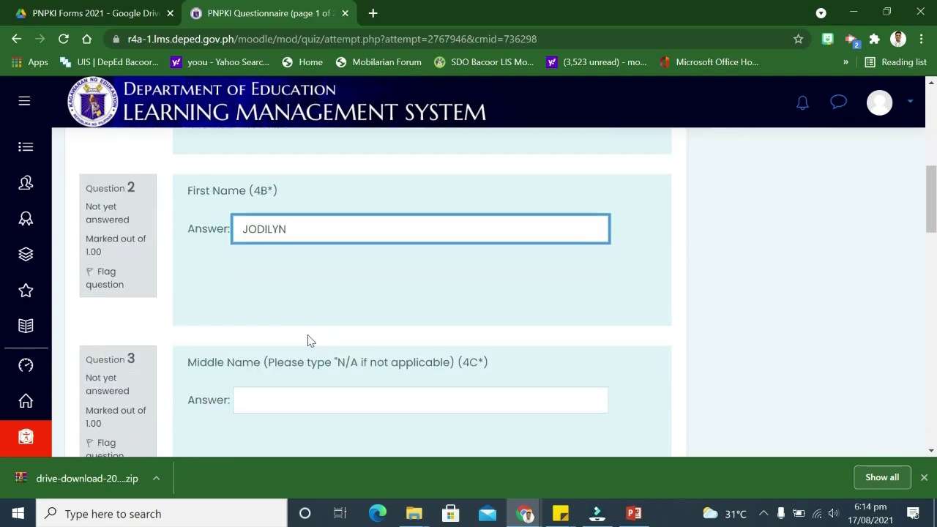
key("Tab")
key("Tab")
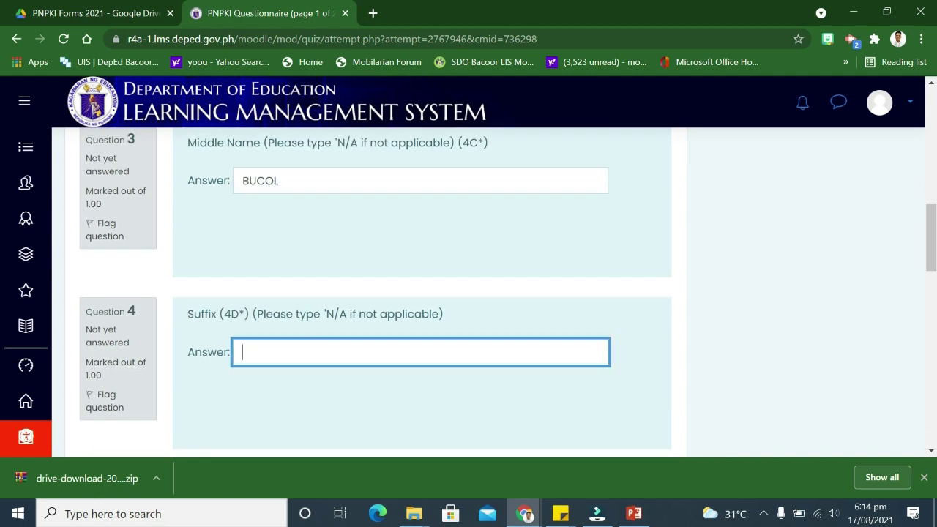
type("N/A")
Answer Female for sex and bring up the saved PNPKI form files
scroll(421, 292, "down", 2)
left_click(197, 402)
key("Tab")
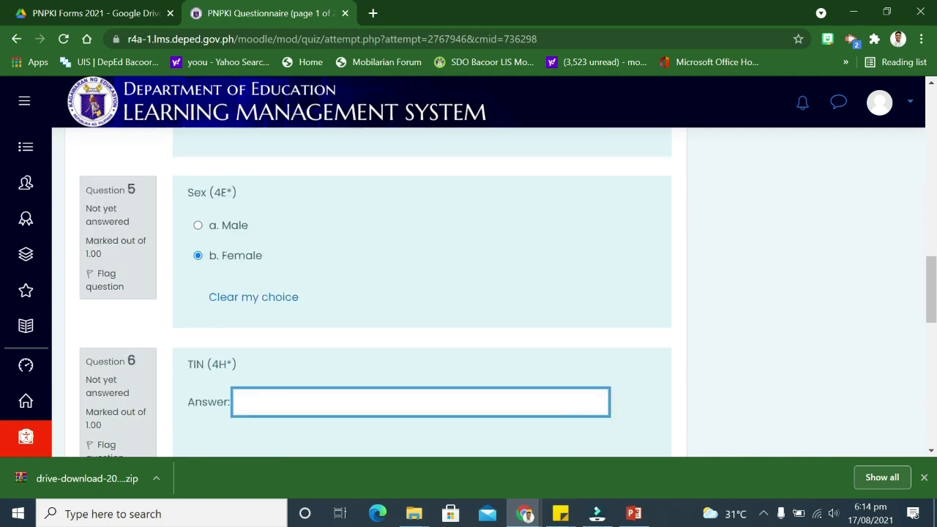
left_click(414, 514)
Open the applicant's filled PNPKI PDF, transfer the organizational unit, and advance to page 2
double_click(165, 163)
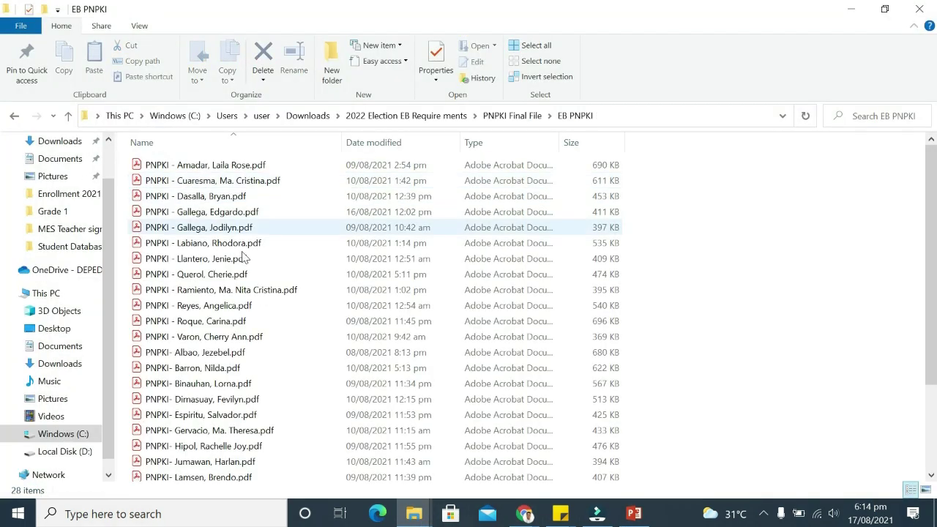
double_click(219, 230)
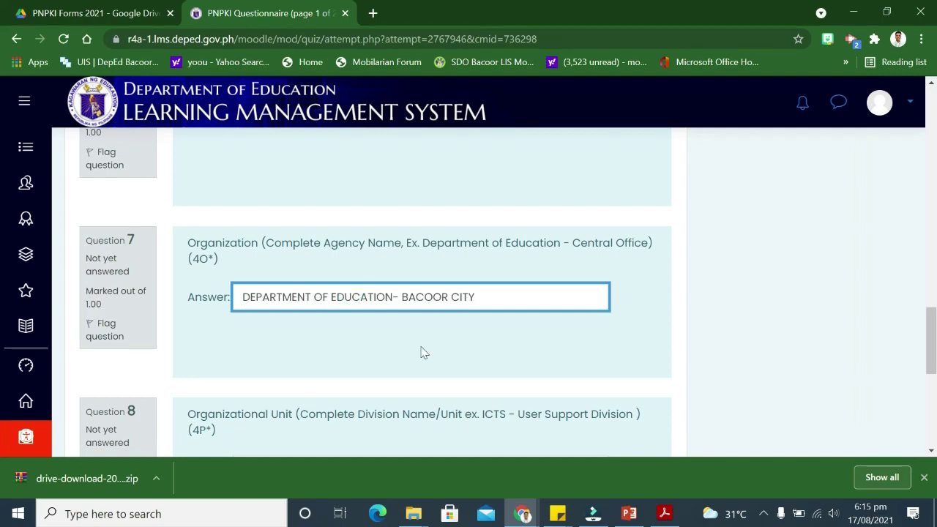
key("Tab")
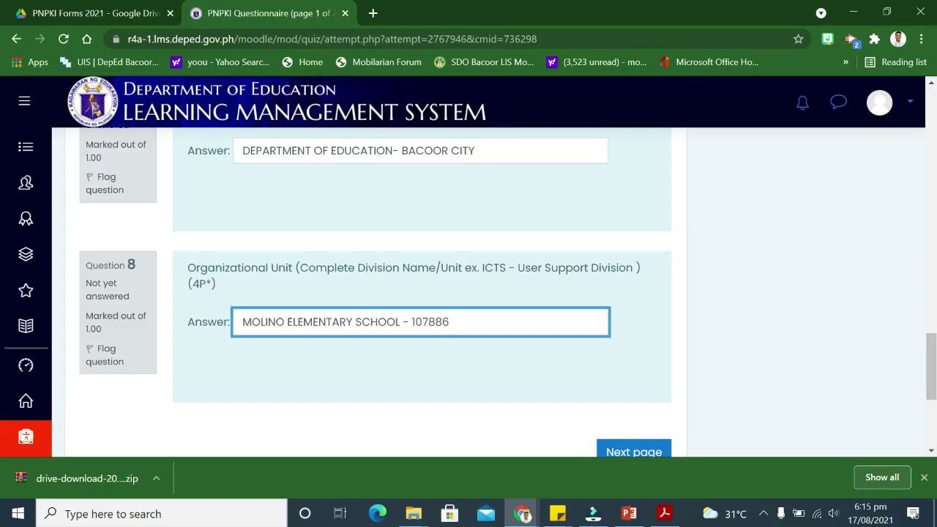
scroll(633, 304, "down", 2)
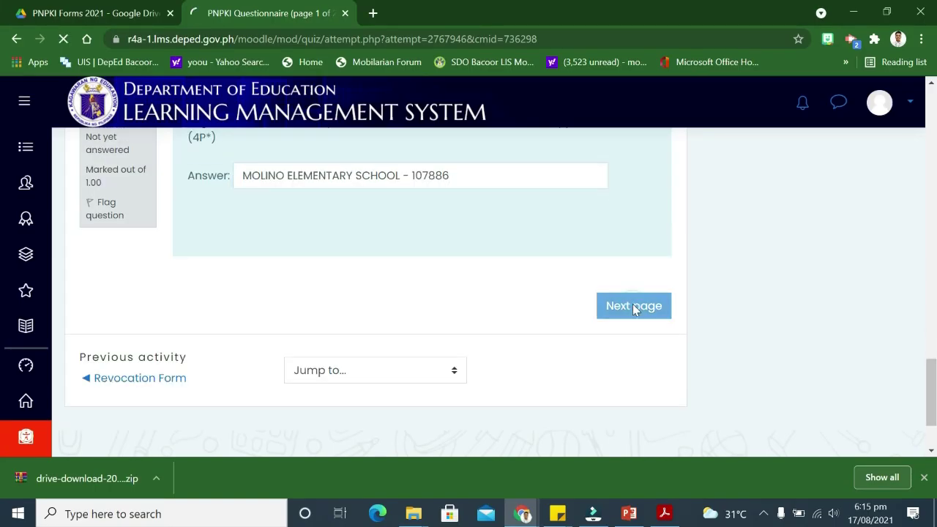
left_click(633, 305)
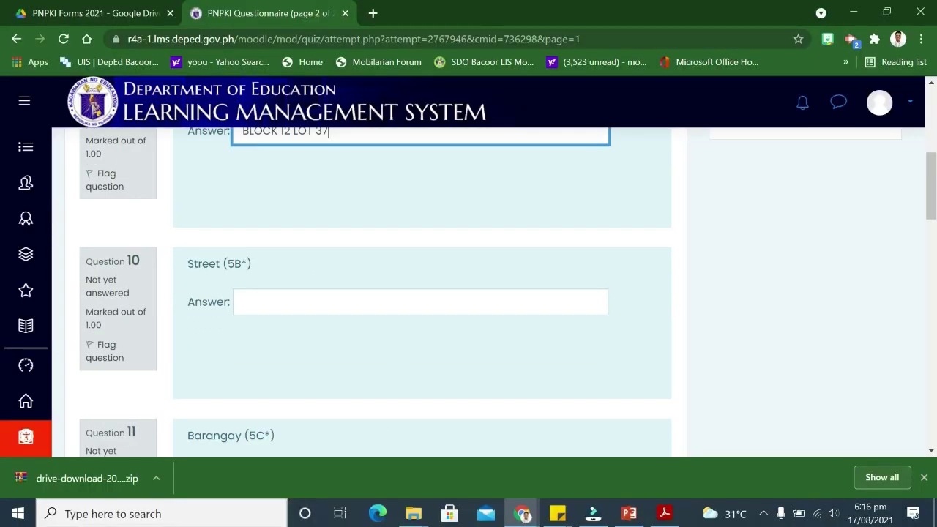
Fill Street, Barangay and Municipality/City with the applicant's address from the PDF
left_click(328, 304)
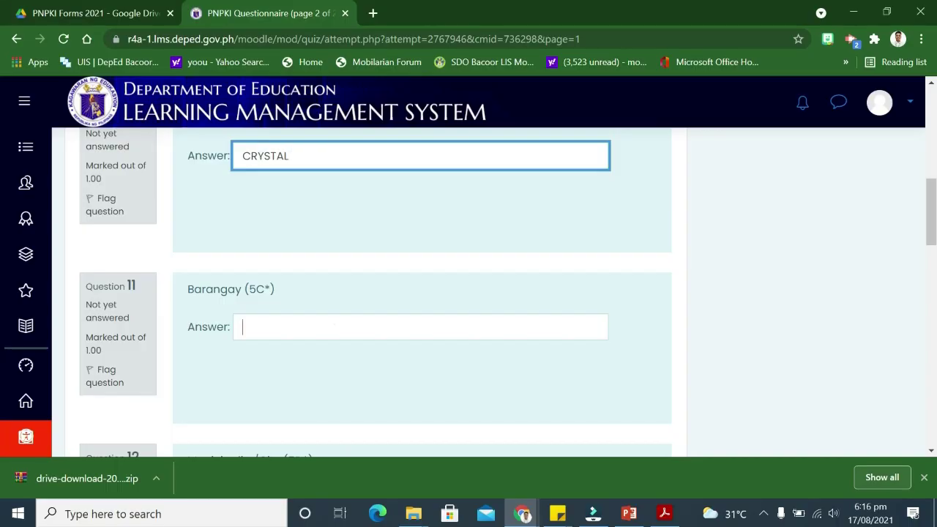
left_click(291, 326)
scroll(291, 326, "down", 2)
left_click(304, 350)
scroll(324, 360, "down", 2)
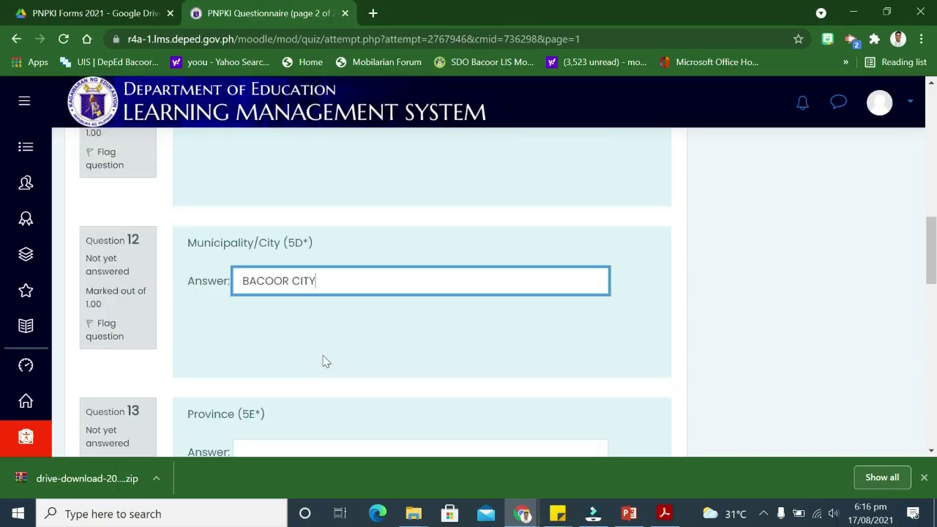
Enter the applicant's province and zip code, and paste their e-mail address into question 16
key("Tab")
type("CAVITE")
key("Tab")
type("4102")
key("Tab")
scroll(293, 230, "down", 4)
left_click(292, 230)
key("ctrl+v")
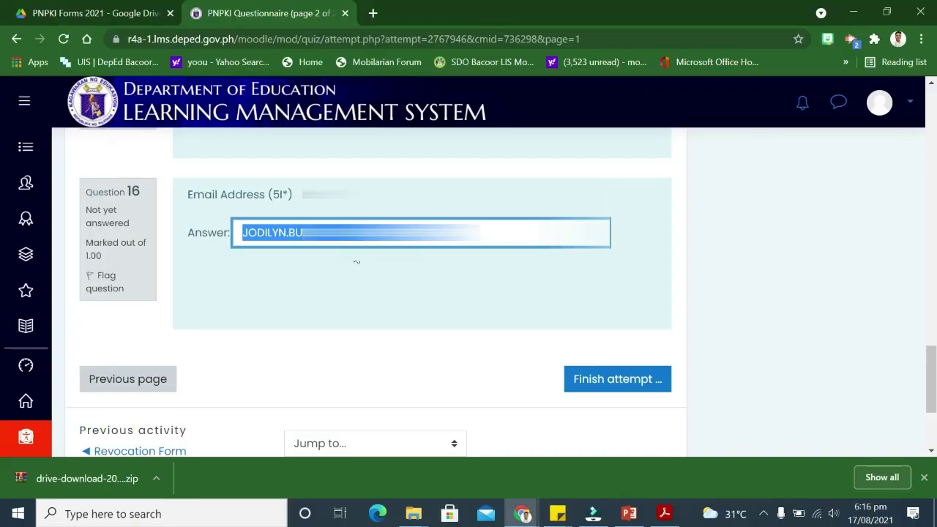
type("j")
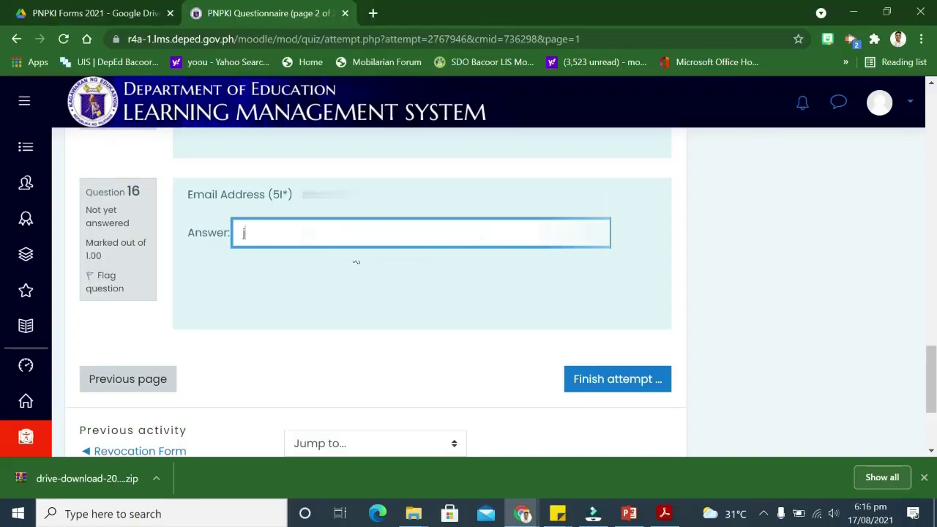
Finish the attempt and review the summary showing every answer saved
scroll(469, 344, "down", 2)
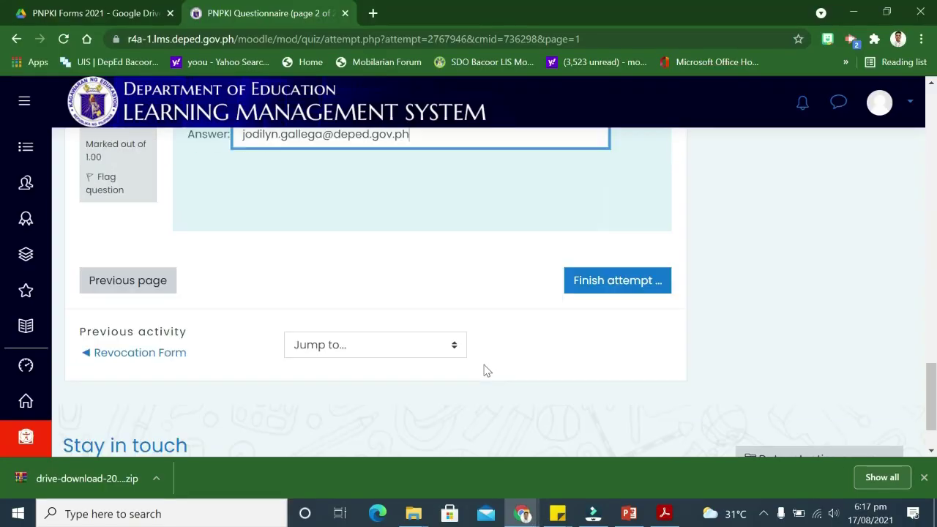
left_click(578, 280)
scroll(424, 252, "down", 6)
scroll(476, 249, "down", 3)
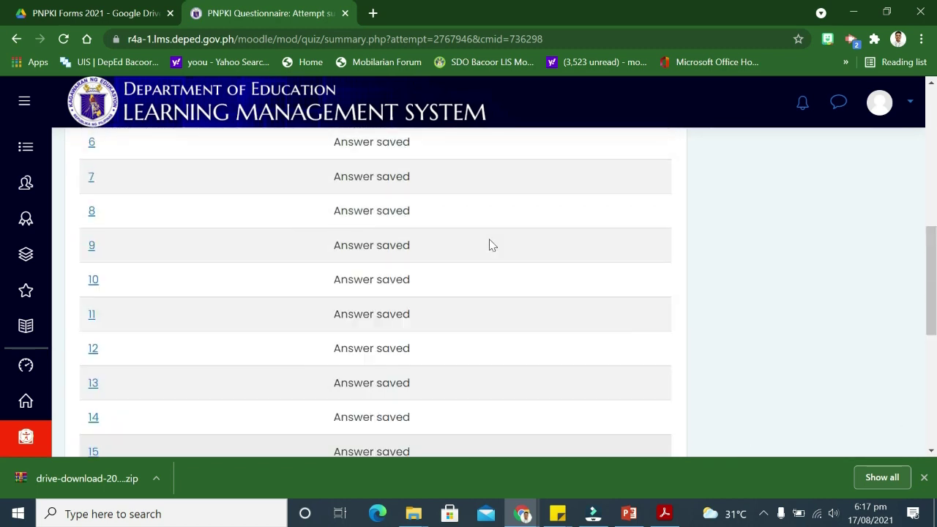
Submit all and finish the questionnaire attempt, confirming in the Confirmation dialog
left_click(390, 343)
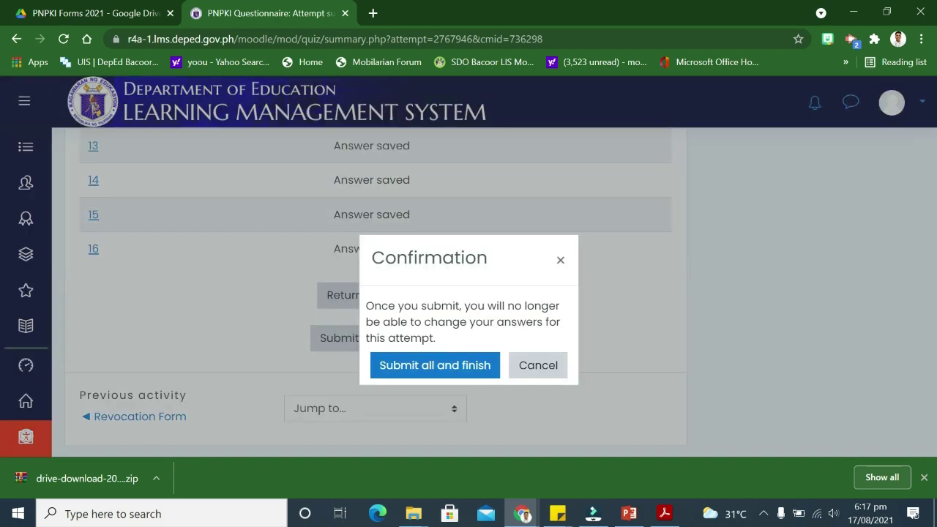
left_click(432, 373)
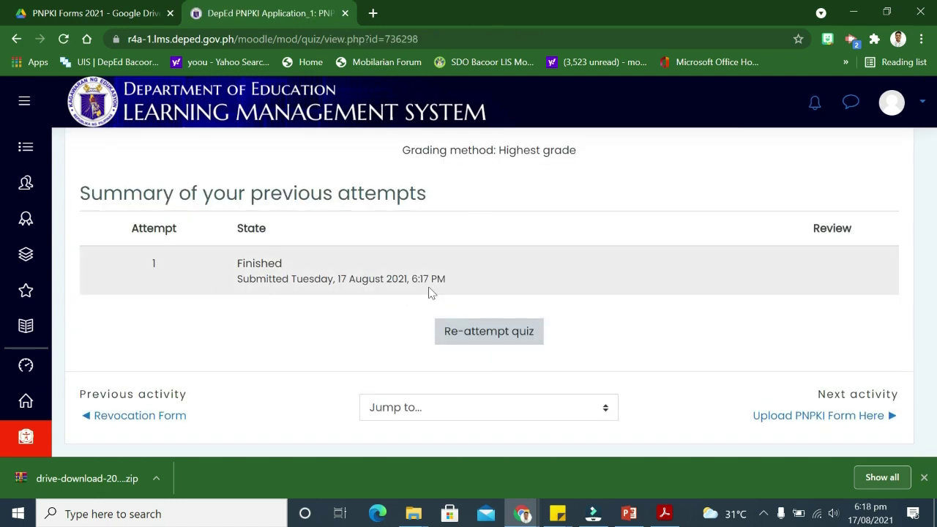
scroll(297, 261, "down", 1)
scroll(142, 172, "up", 2)
scroll(492, 261, "down", 3)
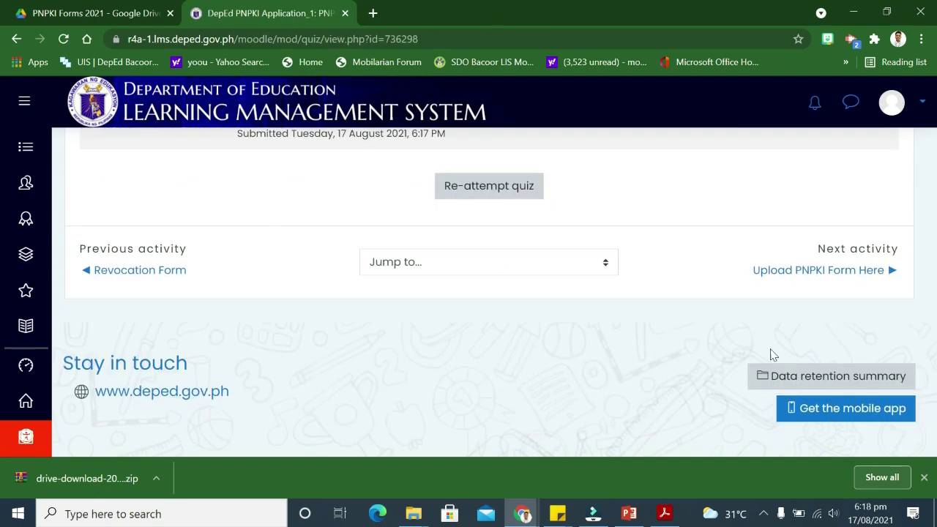
left_click(833, 279)
Add a submission and upload the filled PNPKI PDF from the PNPKI Final File folder
scroll(452, 274, "down", 2)
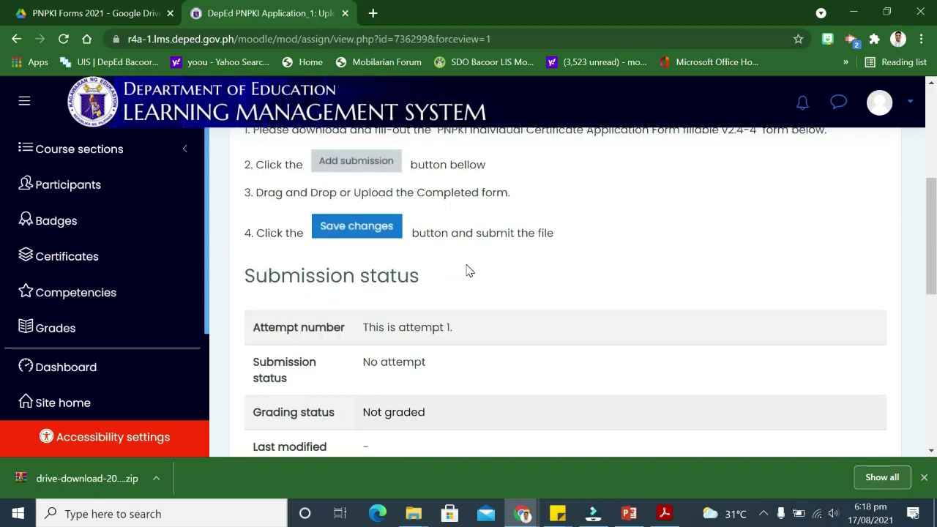
scroll(504, 276, "down", 3)
left_click(540, 283)
scroll(659, 271, "down", 5)
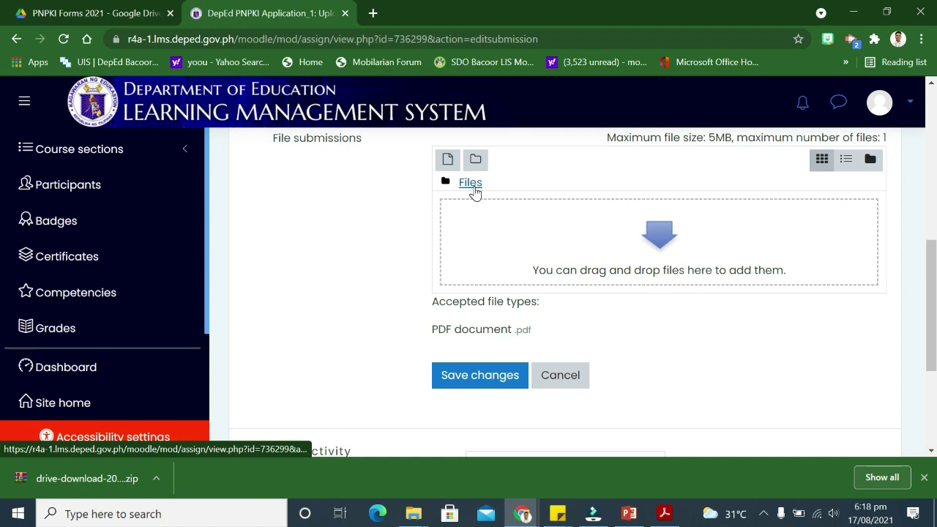
left_click(476, 161)
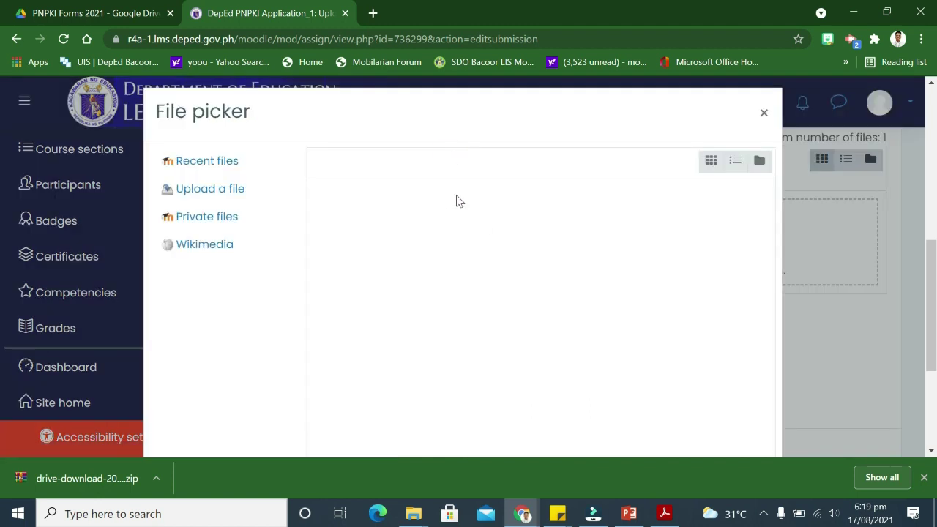
left_click(193, 196)
left_click(366, 188)
left_click(65, 160)
scroll(285, 183, "down", 10)
scroll(285, 184, "down", 3)
left_click(20, 37)
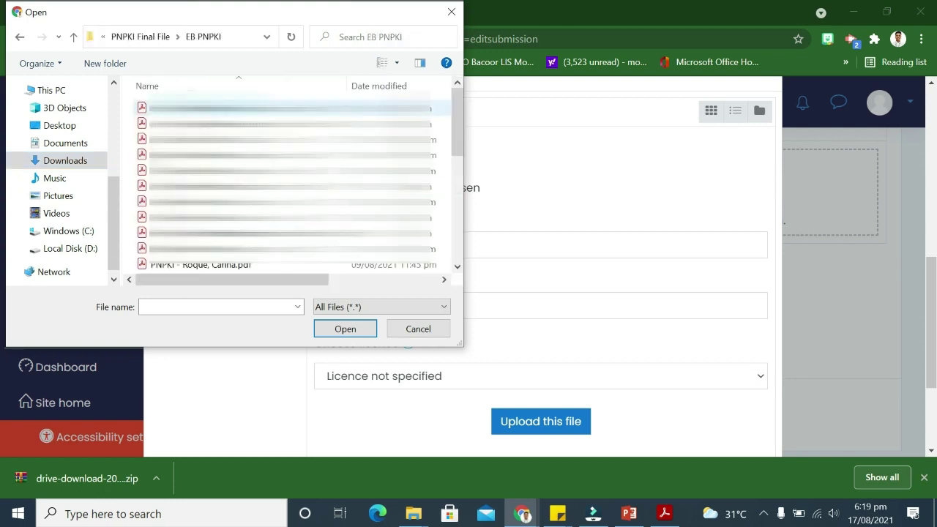
double_click(421, 209)
left_click(533, 423)
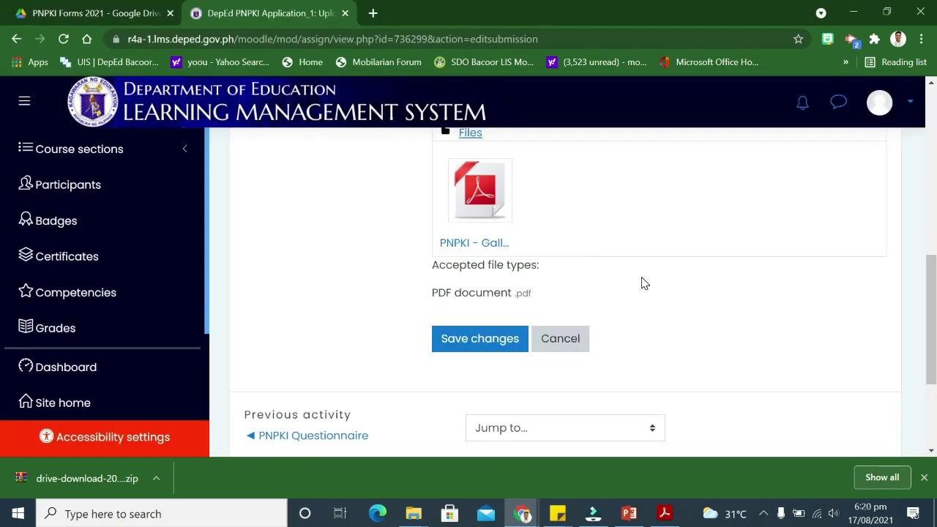
Save changes so the assignment status reads Submitted for grading
scroll(577, 295, "up", 1)
scroll(473, 342, "down", 1)
left_click(469, 348)
scroll(504, 337, "down", 2)
scroll(369, 331, "up", 1)
scroll(676, 395, "down", 1)
scroll(621, 368, "up", 3)
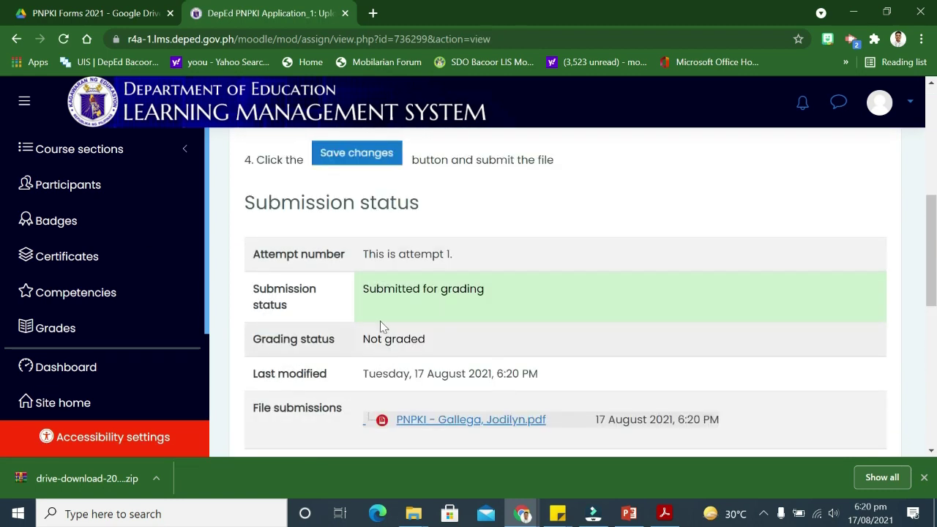
Return via Dashboard to the PNPKI course's ACTIVITIES section and select the certificate download line
scroll(414, 376, "down", 2)
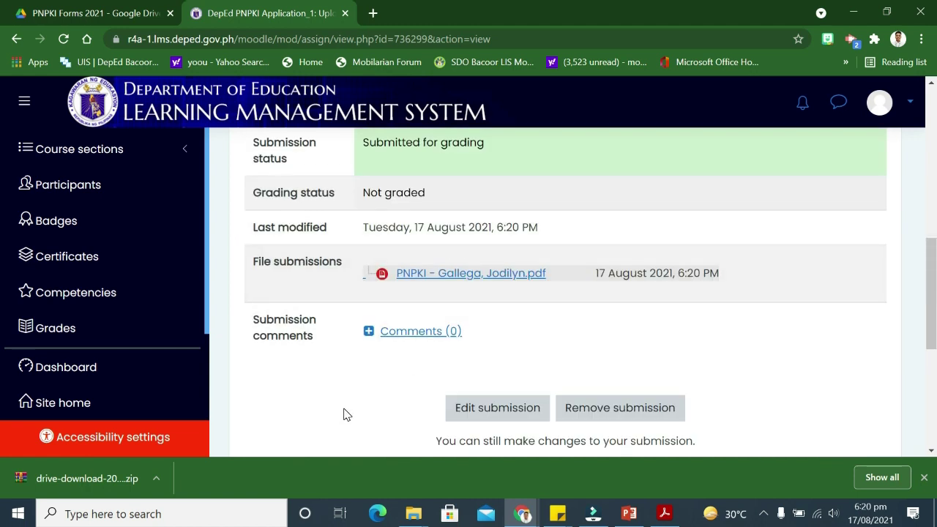
scroll(333, 412, "up", 1)
scroll(234, 388, "down", 1)
left_click(105, 366)
scroll(486, 287, "down", 2)
scroll(486, 286, "up", 1)
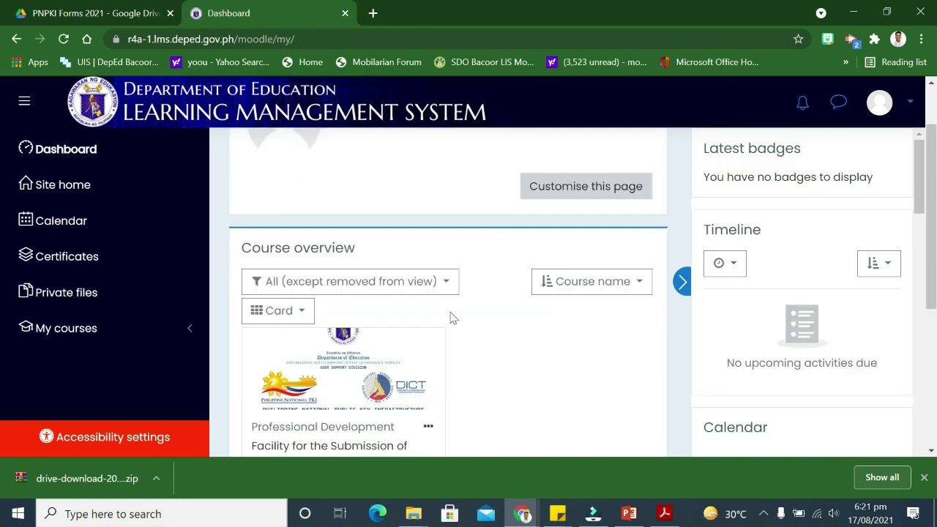
scroll(486, 286, "down", 1)
left_click(349, 386)
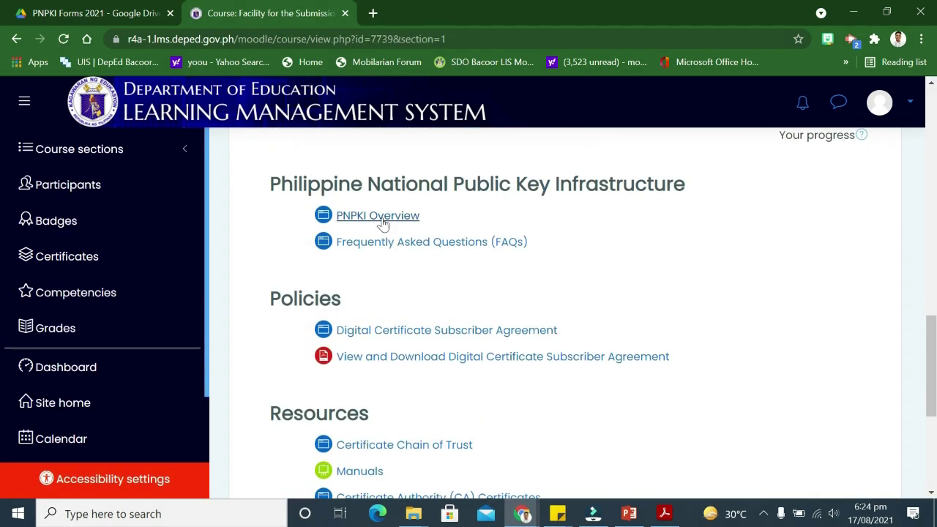
scroll(410, 220, "down", 2)
left_click(860, 446)
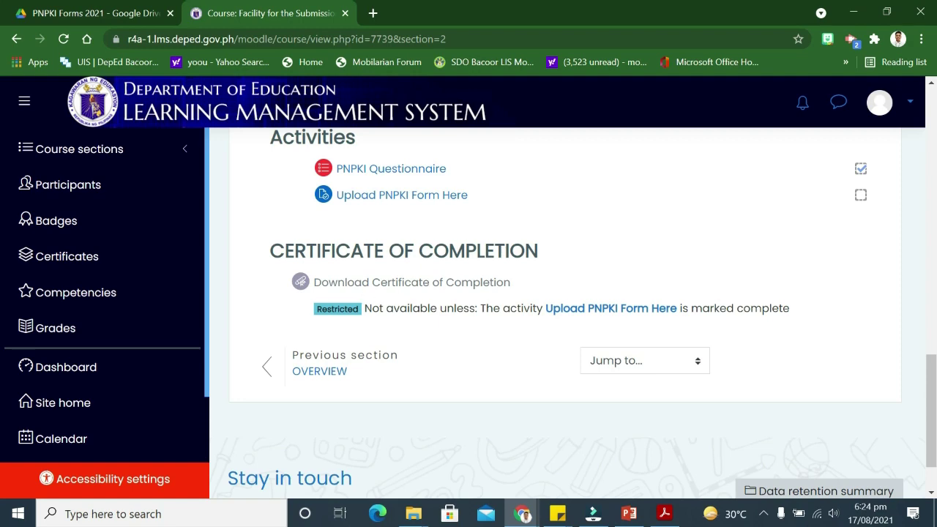
left_click_drag(278, 284, 489, 280)
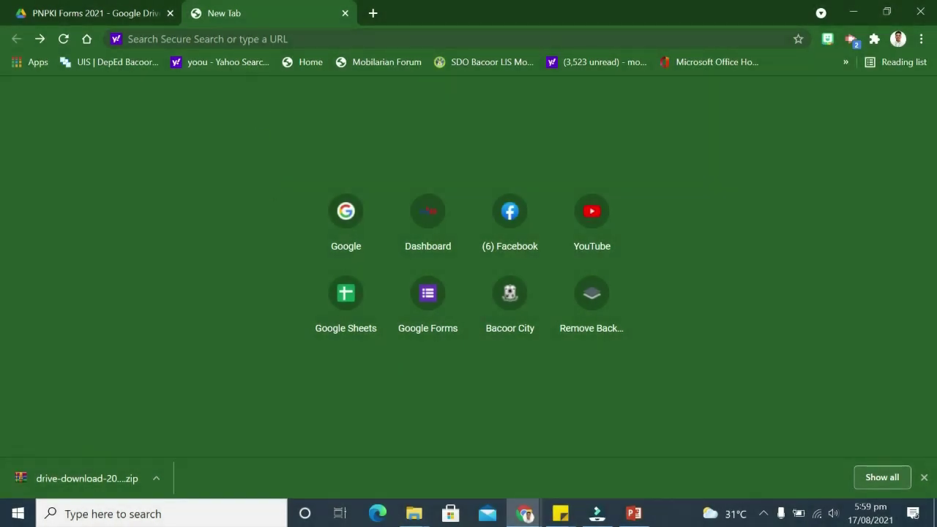
left_click(249, 38)
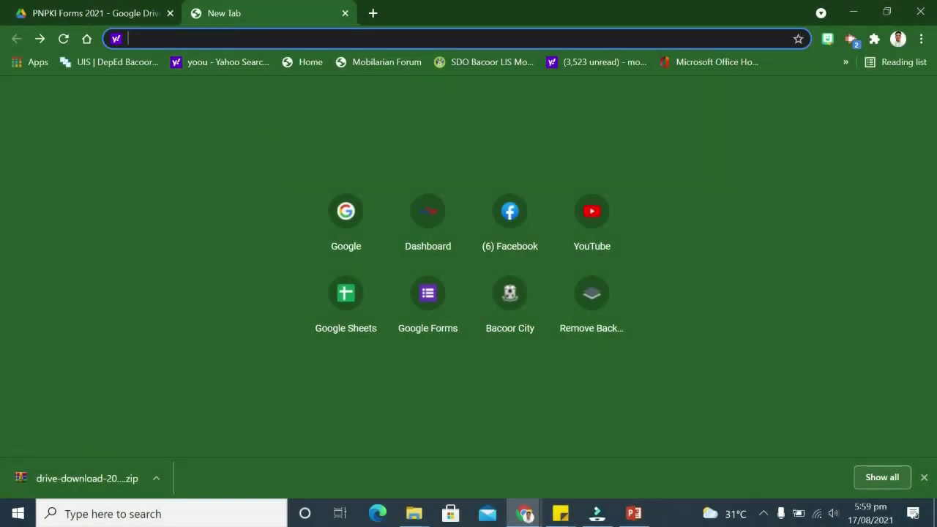
type("lms.")
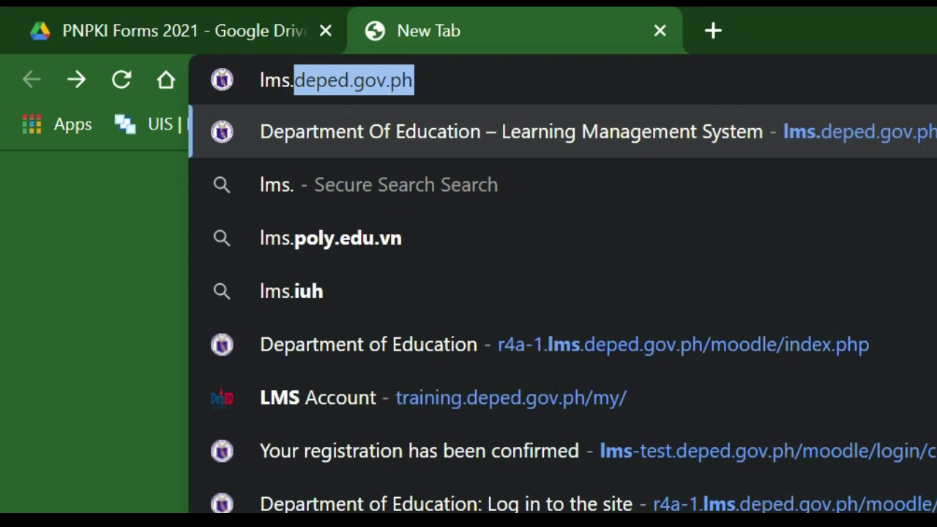
type("deped")
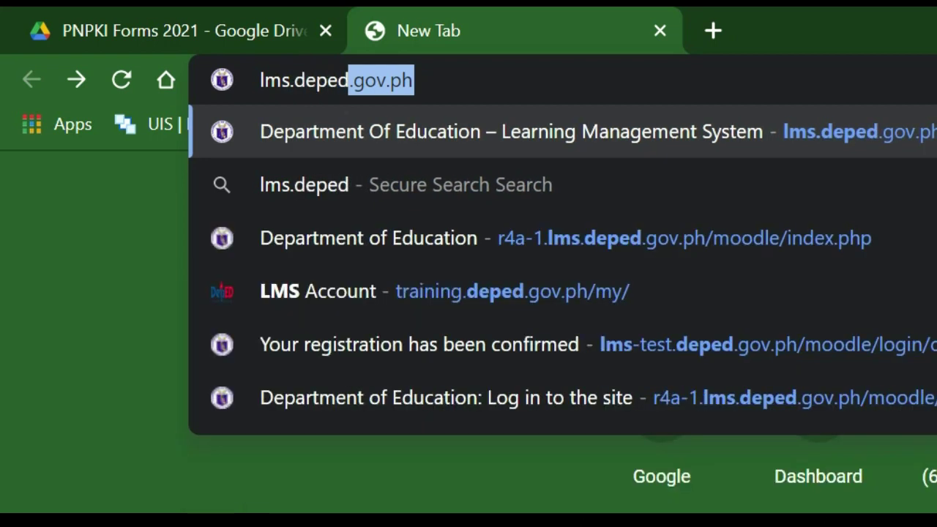
type(".g")
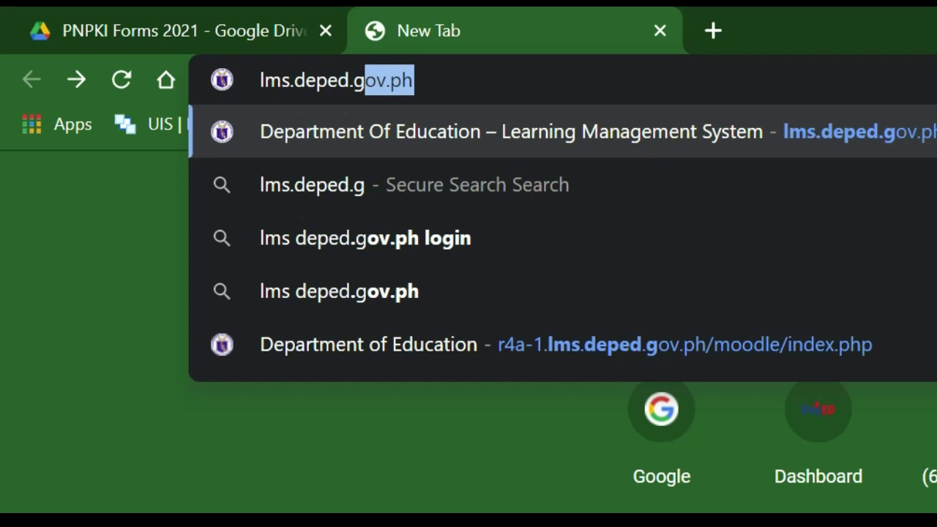
key("Return")
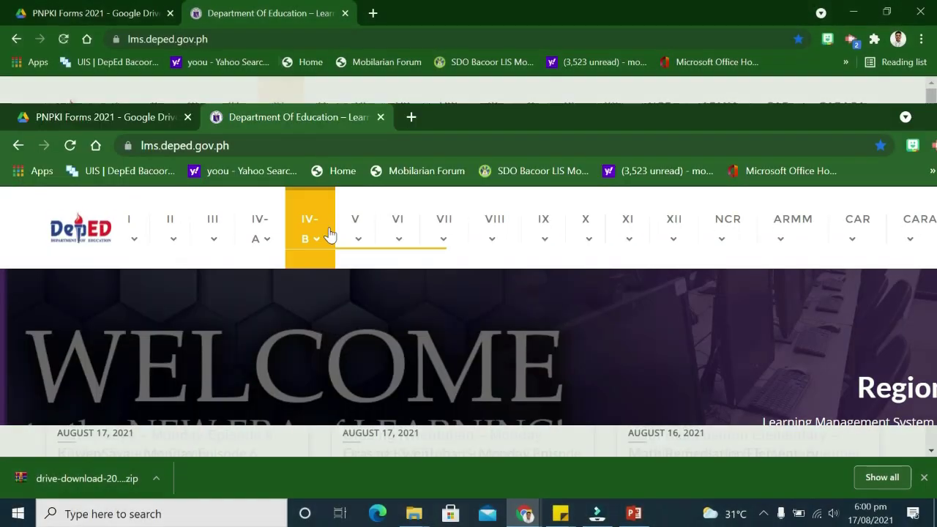
mouse_move(324, 243)
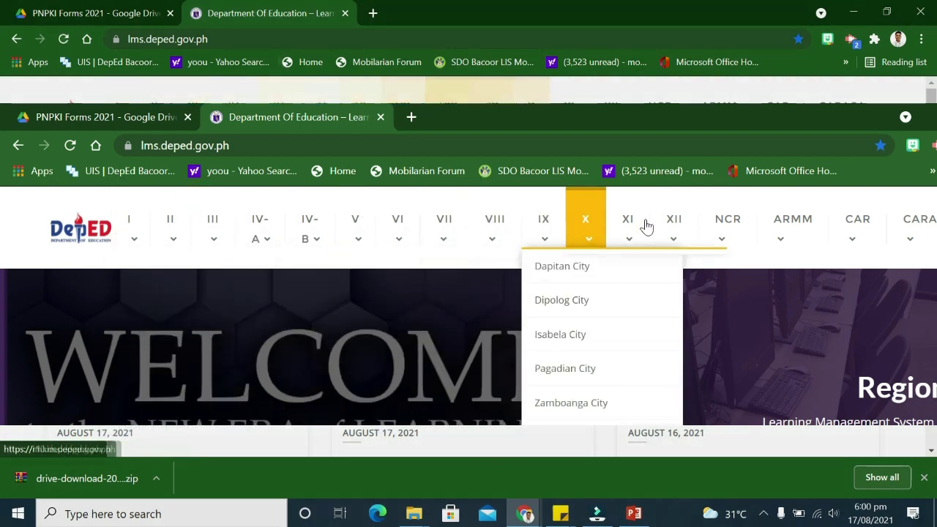
mouse_move(789, 227)
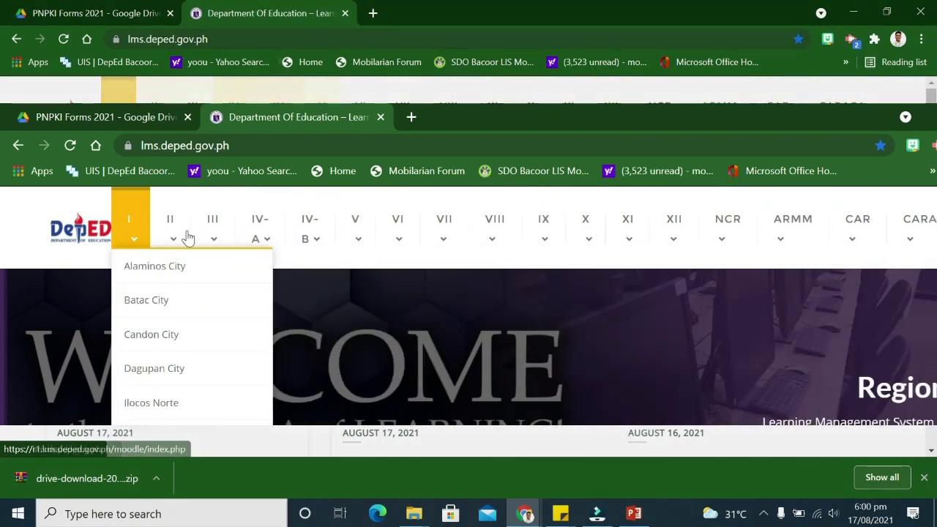
mouse_move(265, 239)
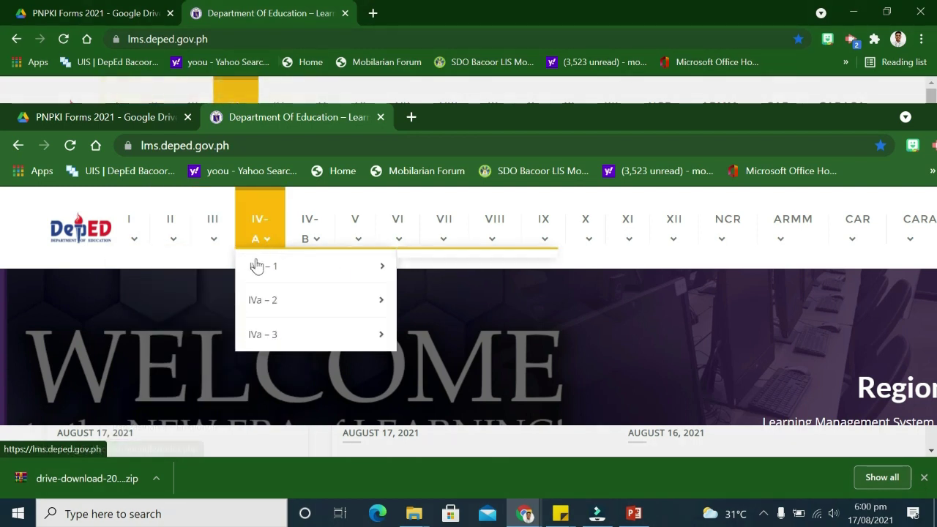
mouse_move(268, 270)
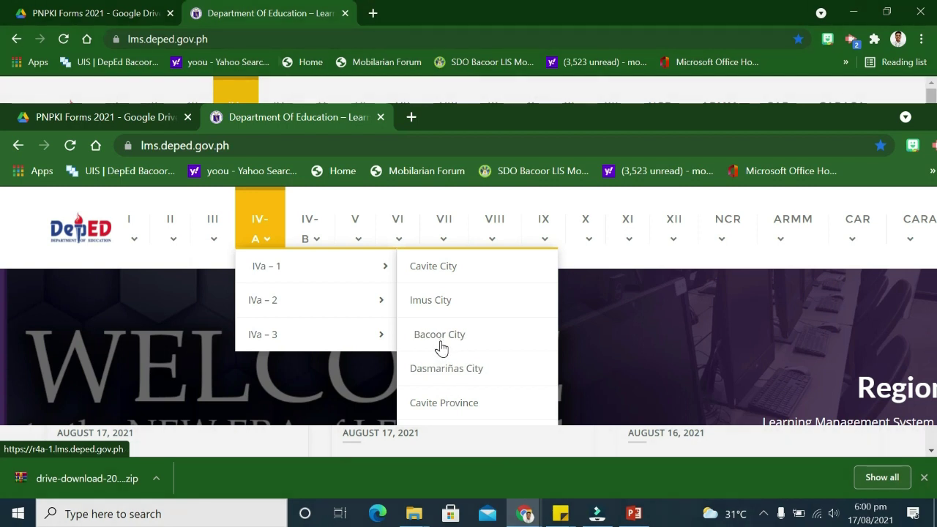
left_click(439, 335)
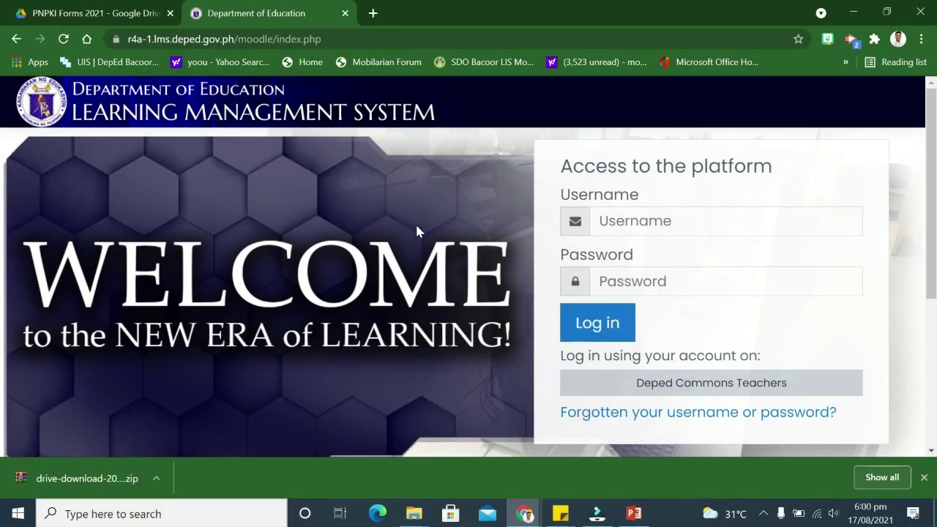
scroll(450, 243, "down", 1)
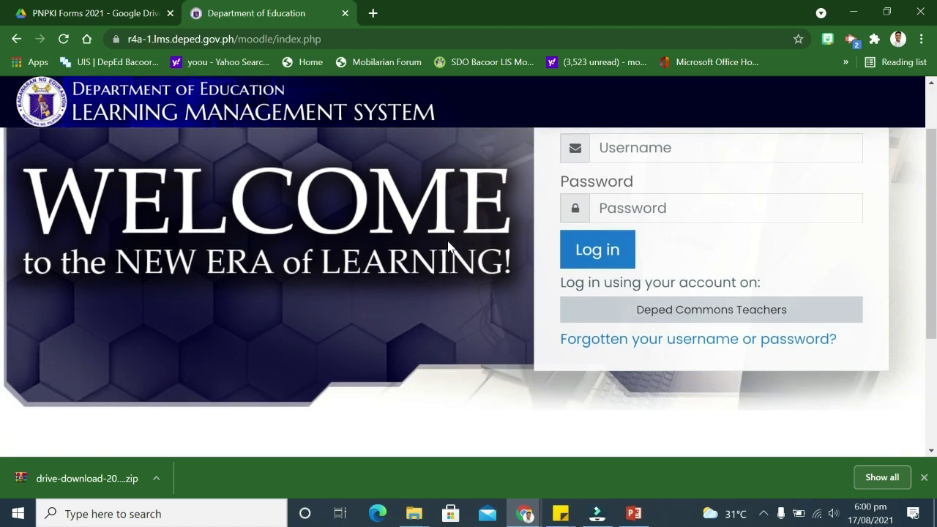
left_click(162, 43)
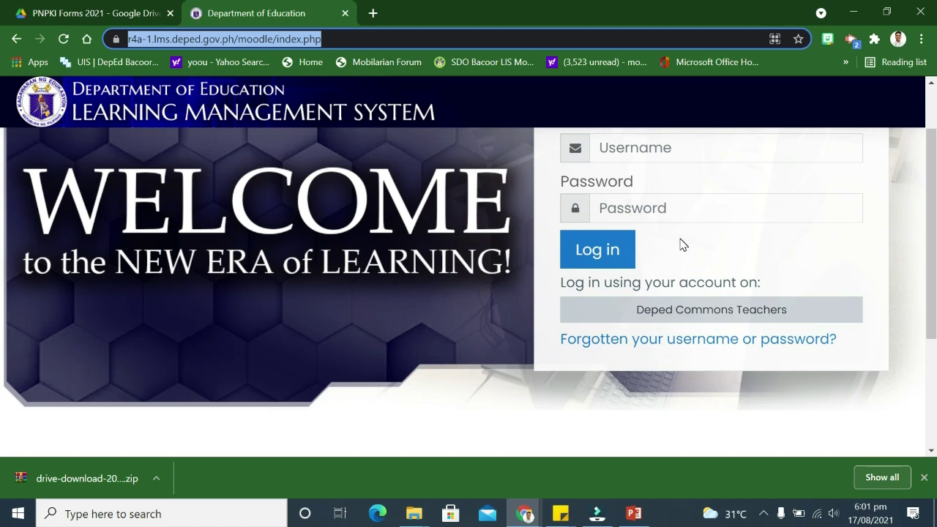
left_click(159, 39)
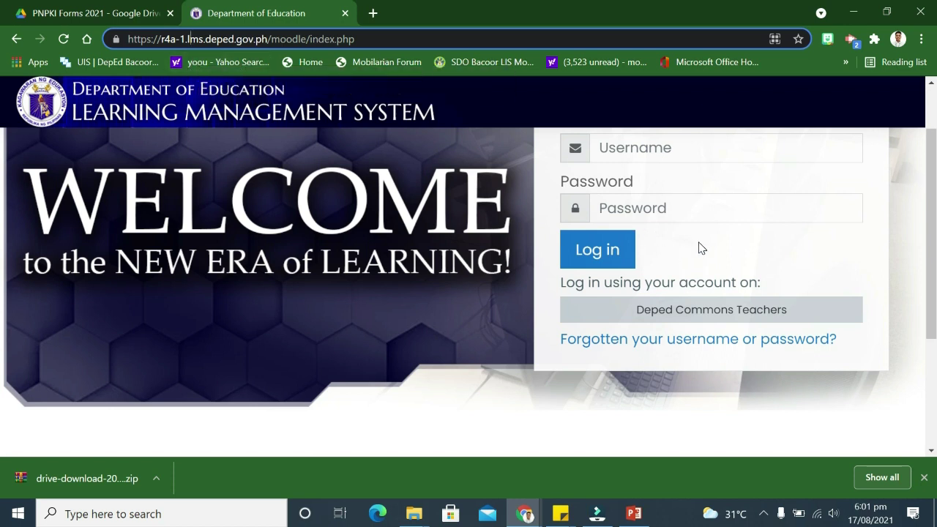
scroll(699, 247, "up", 1)
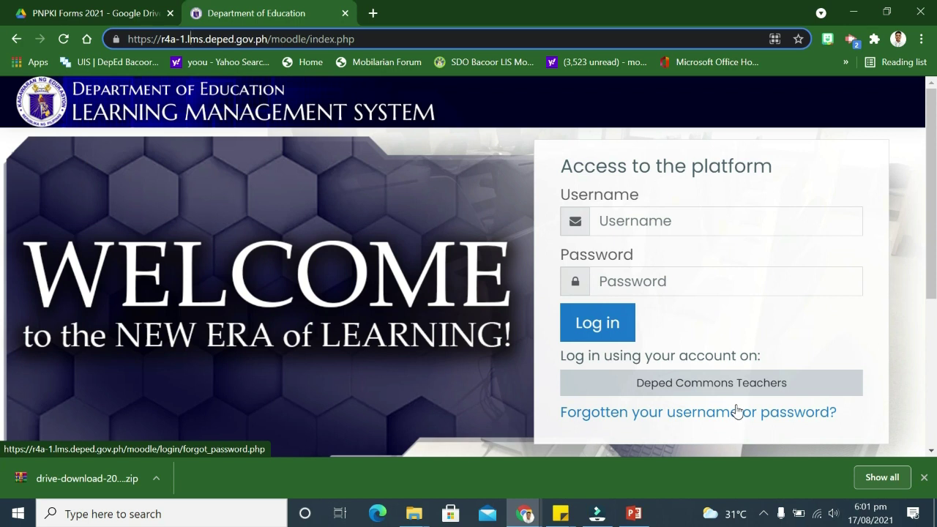
left_click(694, 387)
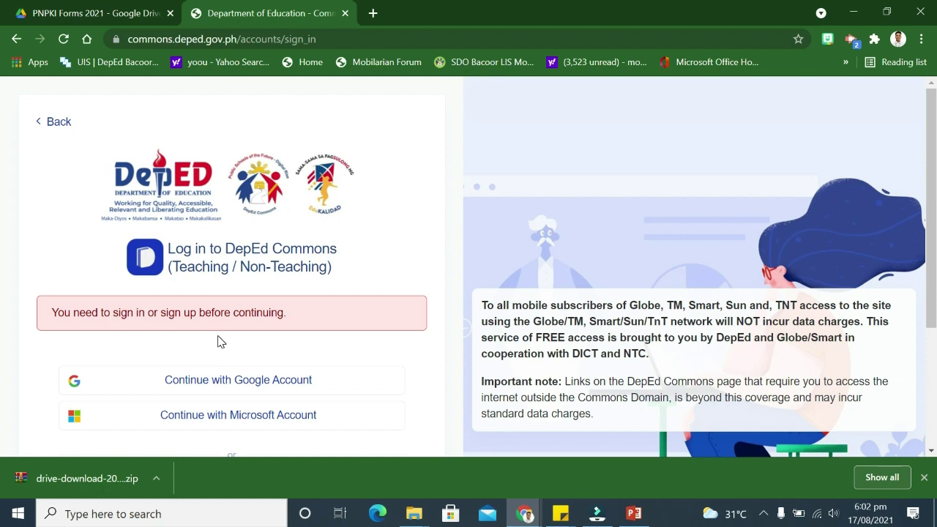
Sign in to DepEd Commons with the DepEd Google account
scroll(219, 342, "down", 1)
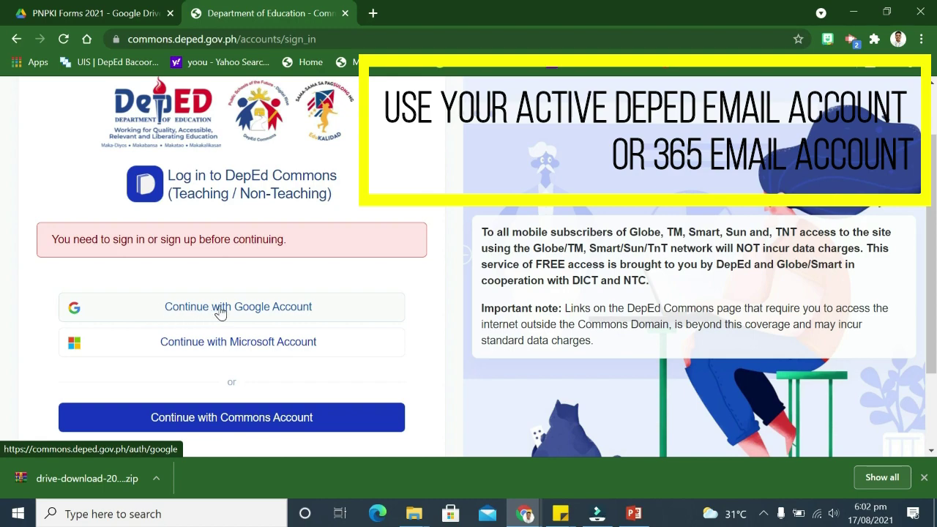
left_click(228, 312)
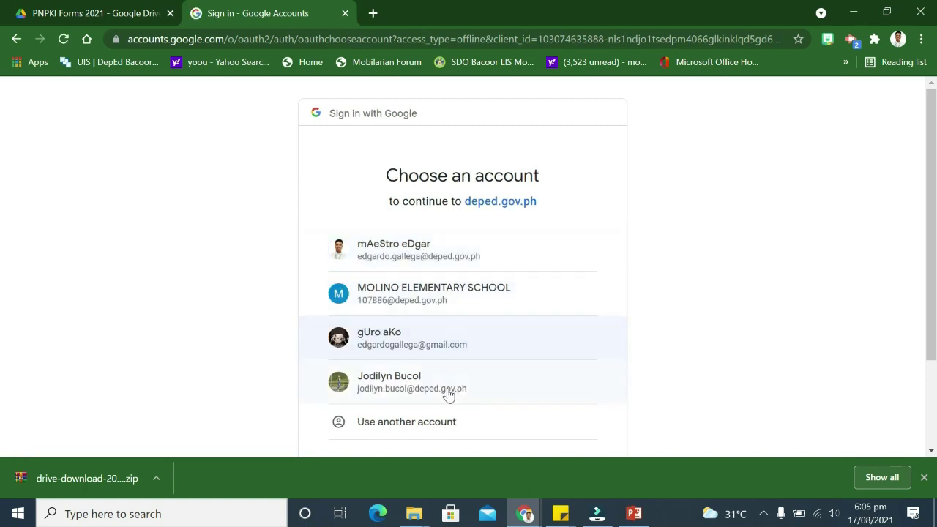
left_click(429, 391)
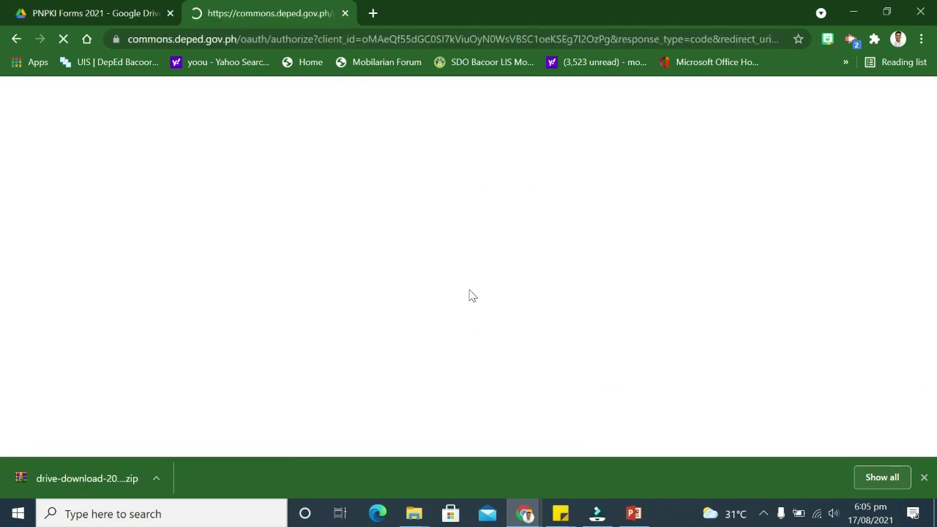
Authorize R4A1 LMS to access the account's profile data
scroll(388, 265, "down", 5)
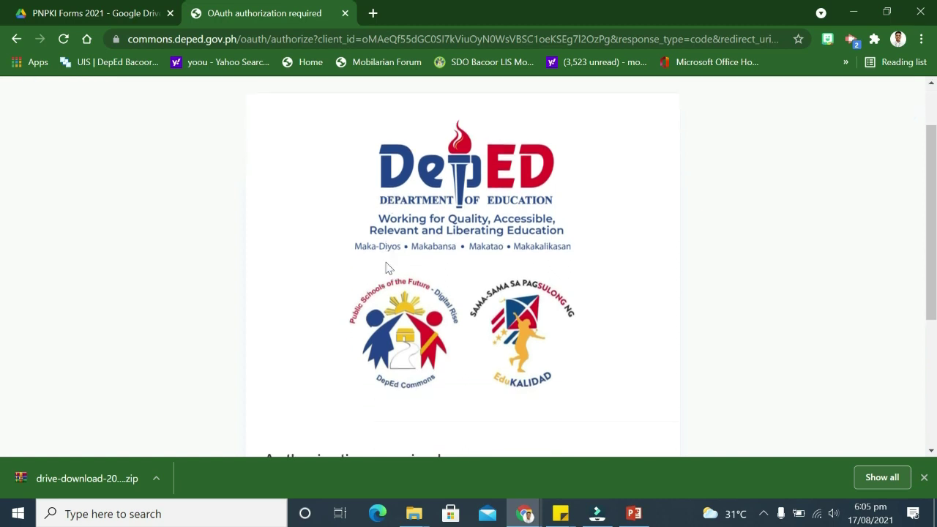
scroll(336, 290, "up", 5)
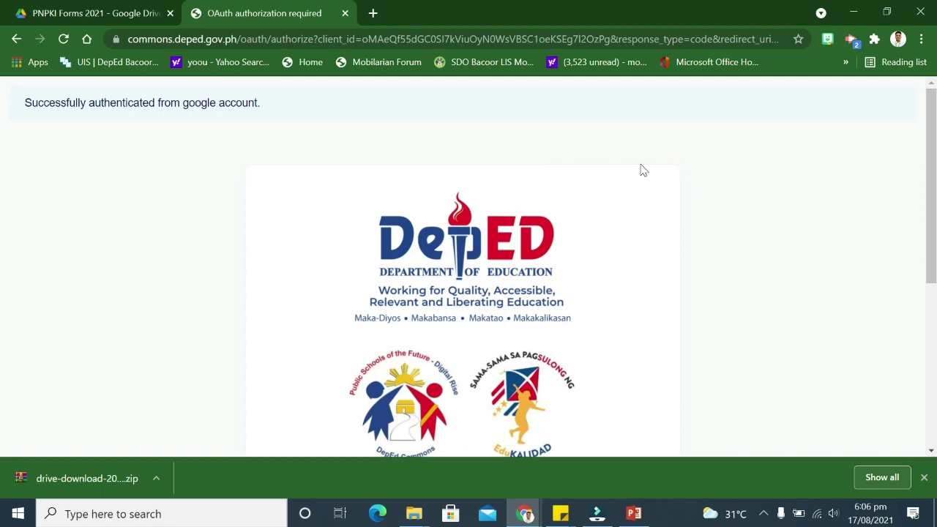
scroll(725, 213, "down", 2)
scroll(725, 216, "down", 2)
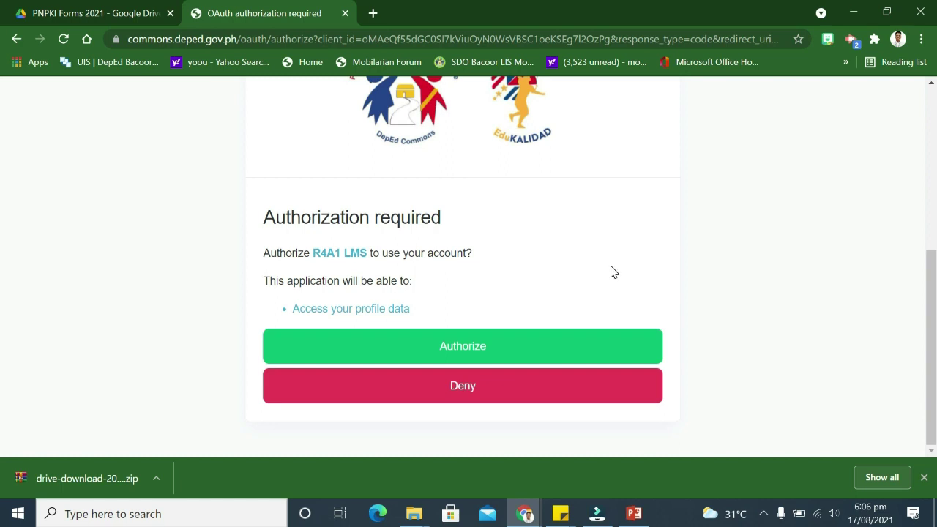
scroll(613, 272, "up", 1)
left_click(473, 429)
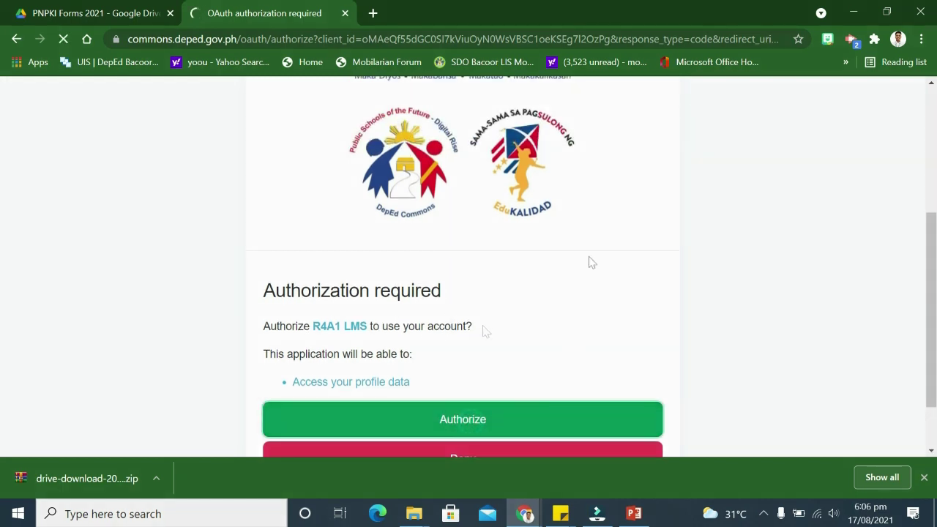
Go from the Dashboard to the LMS Site home
scroll(592, 262, "down", 1)
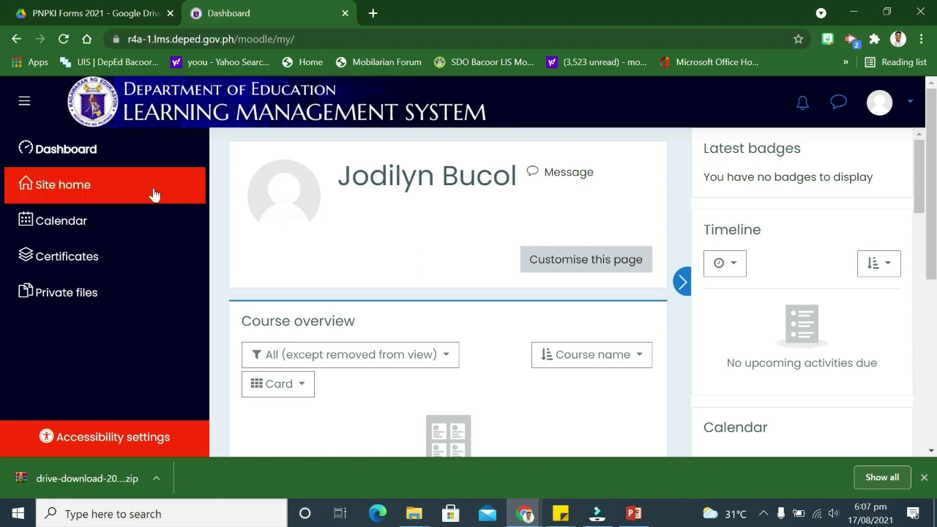
left_click(86, 187)
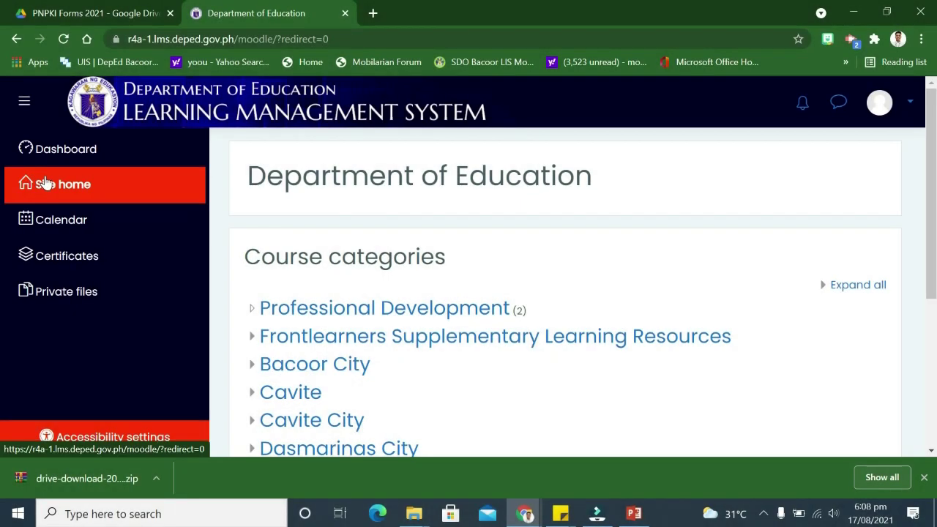
scroll(370, 266, "down", 1)
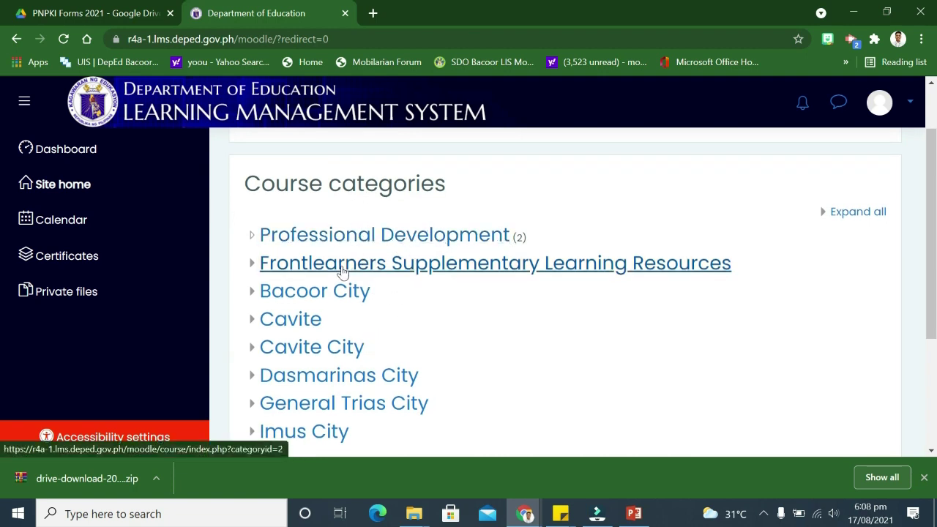
scroll(329, 320, "down", 1)
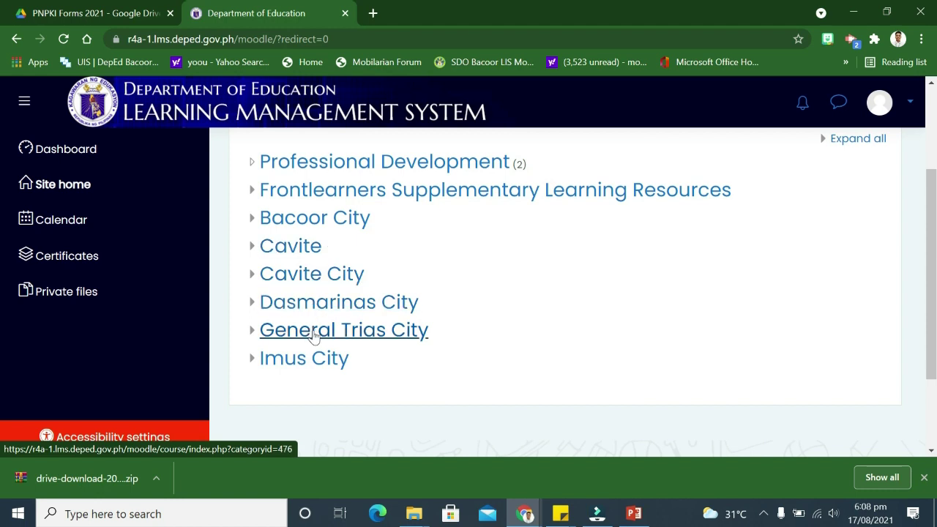
scroll(315, 334, "up", 1)
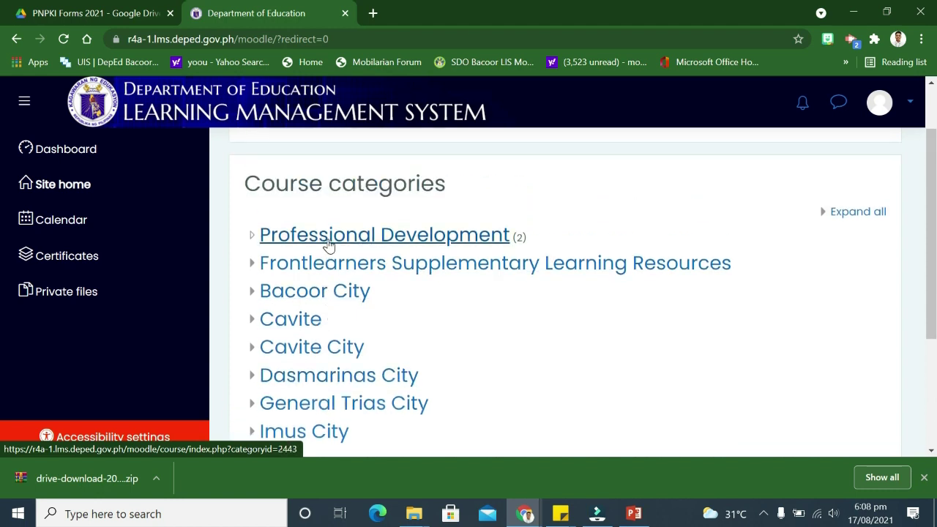
Open the Professional Development category to view the PNPKI and Virtual INSET courses
left_click(402, 235)
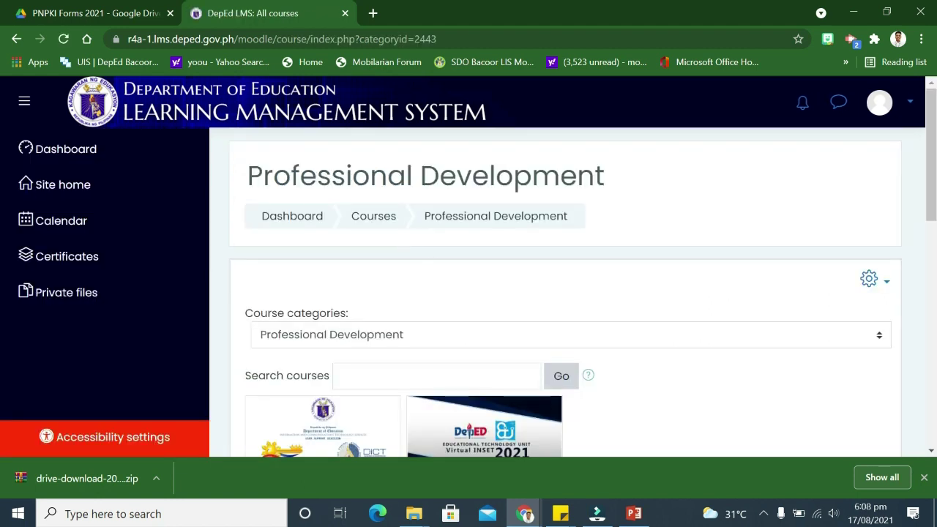
scroll(497, 285, "down", 1)
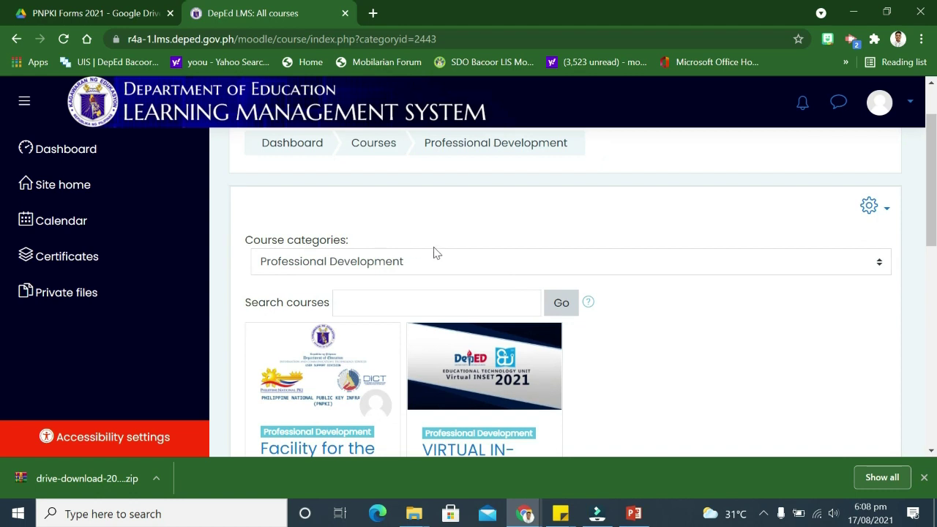
scroll(438, 262, "down", 2)
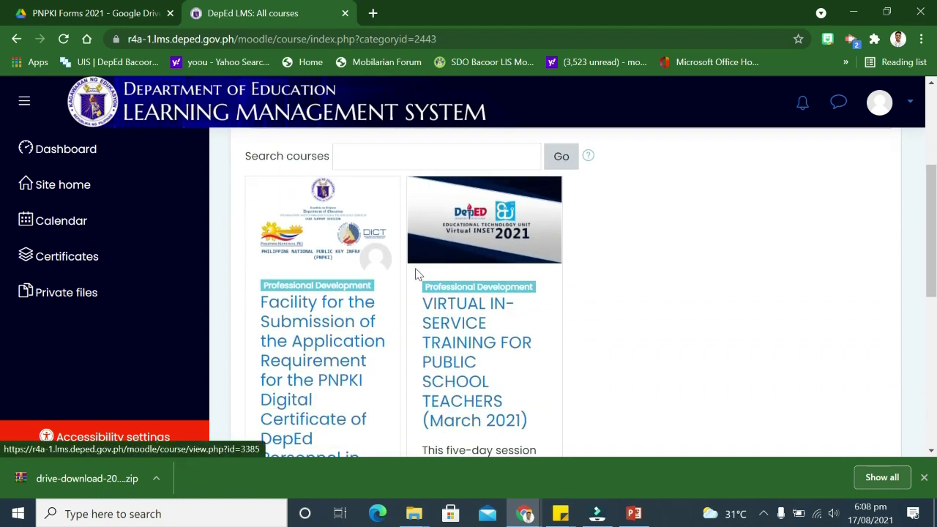
scroll(323, 347, "down", 1)
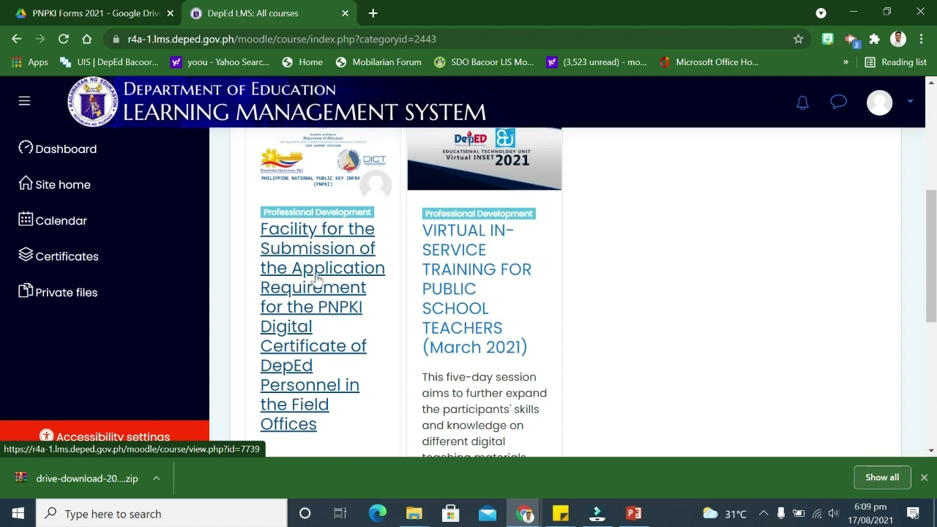
scroll(340, 311, "up", 1)
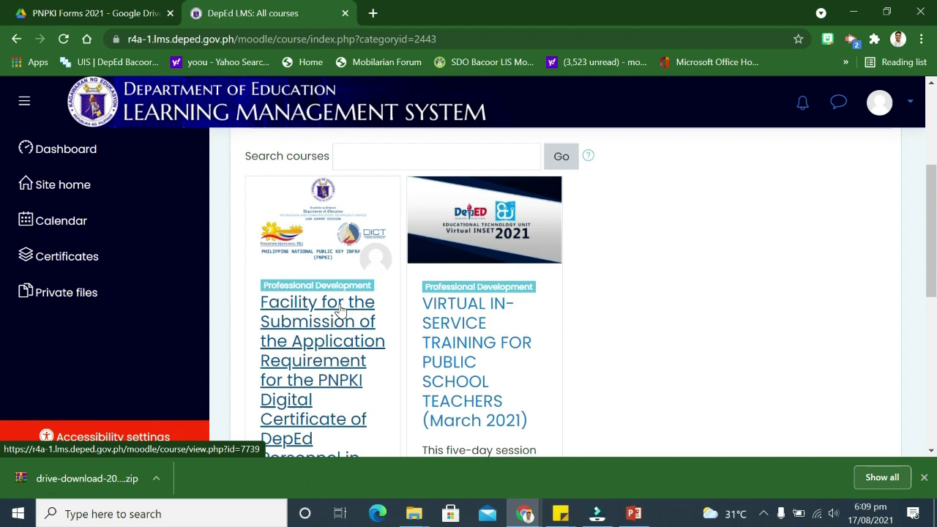
scroll(315, 342, "up", 2)
scroll(315, 342, "down", 2)
Open the PNPKI Digital Certificate submission course's enrolment page
left_click(311, 326)
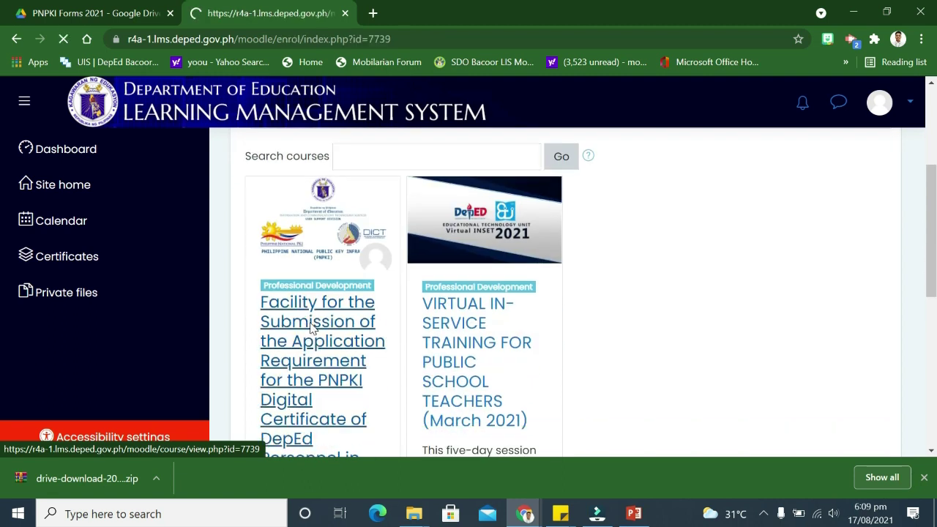
scroll(379, 329, "down", 2)
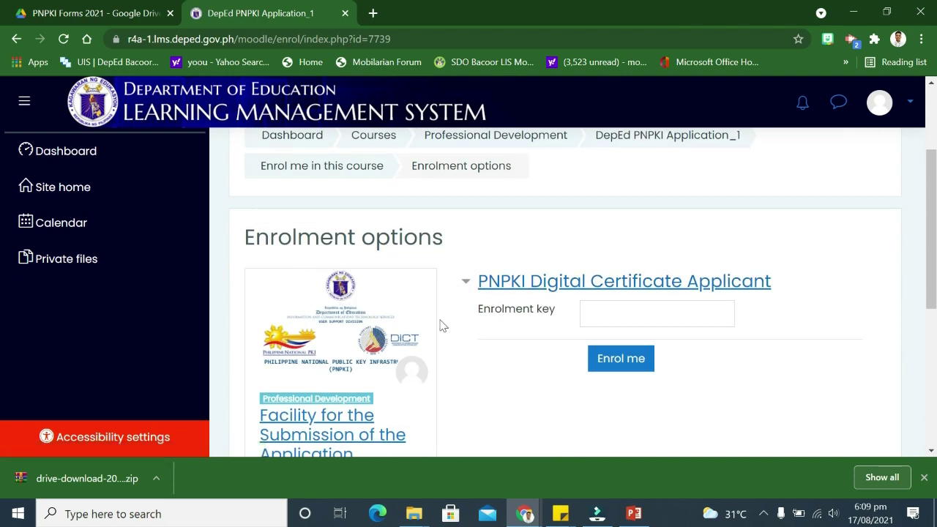
scroll(372, 381, "down", 2)
scroll(443, 315, "up", 2)
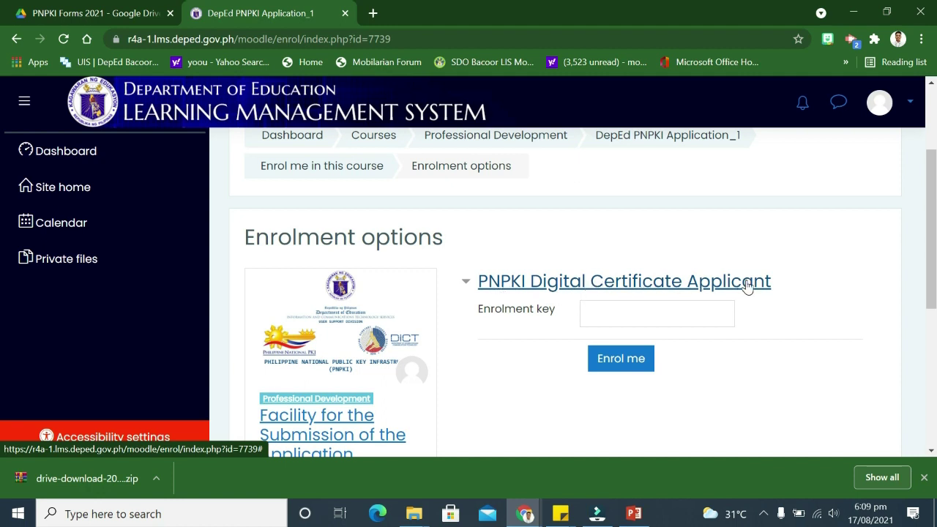
scroll(791, 326, "down", 1)
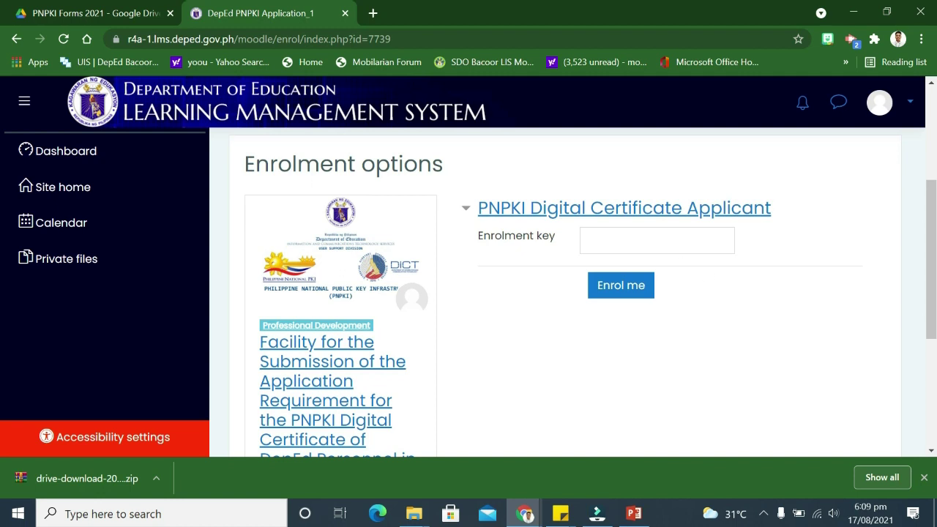
Paste the enrolment key, enrol in the PNPKI course, and decline saving the password
left_click(669, 247)
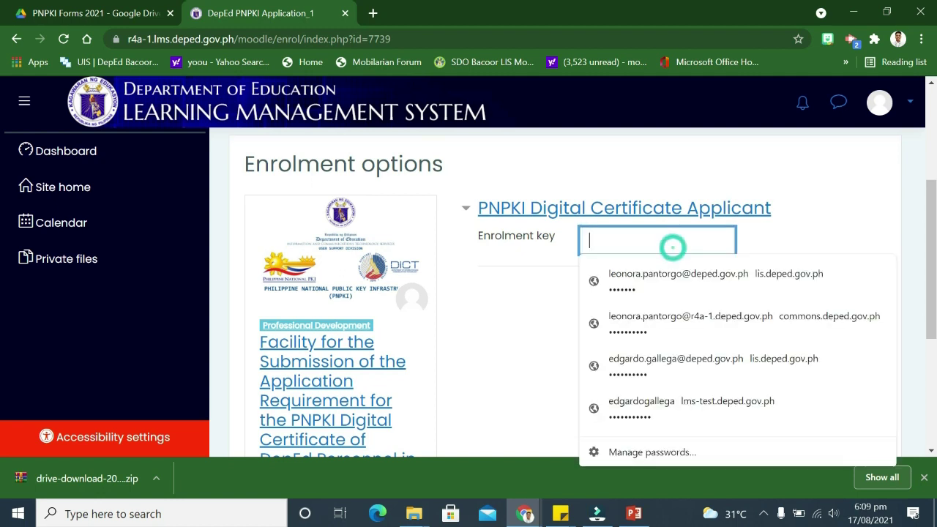
left_click(464, 341)
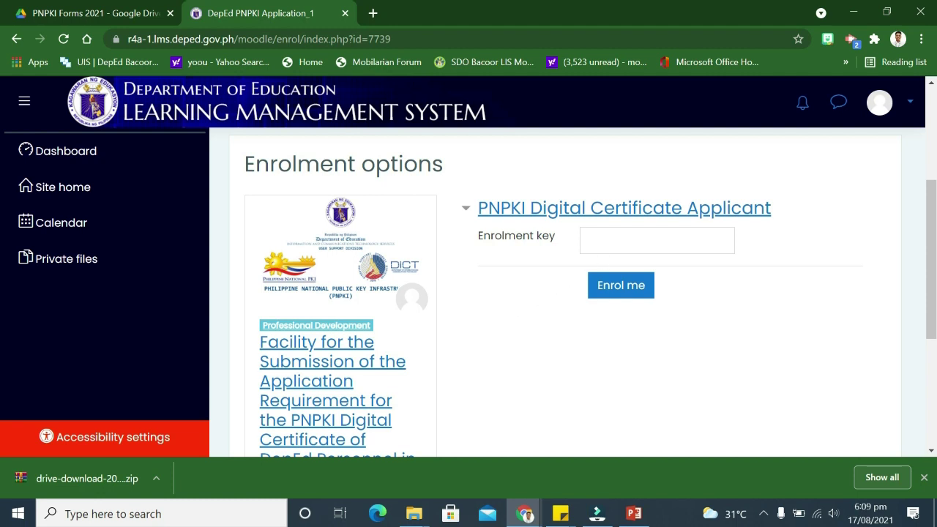
left_click(607, 242)
left_click(527, 320)
left_click(594, 242)
right_click(595, 228)
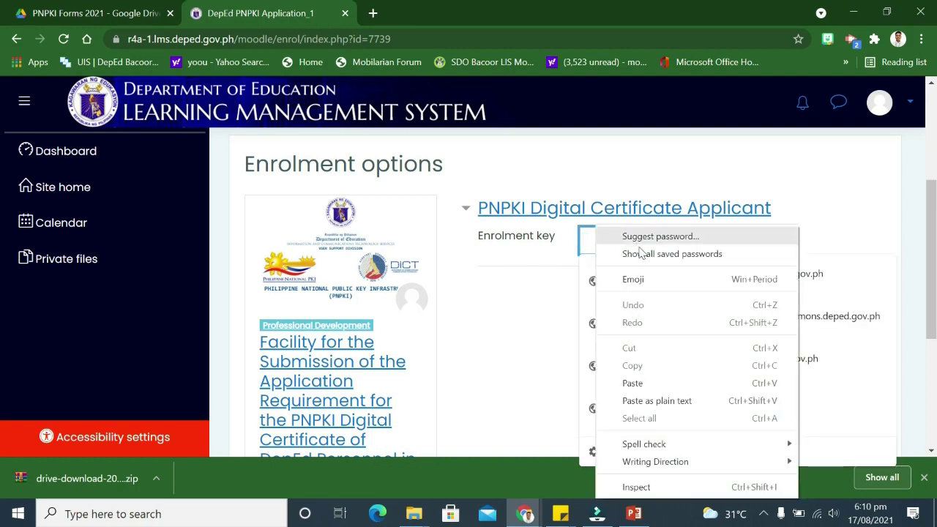
left_click(583, 244)
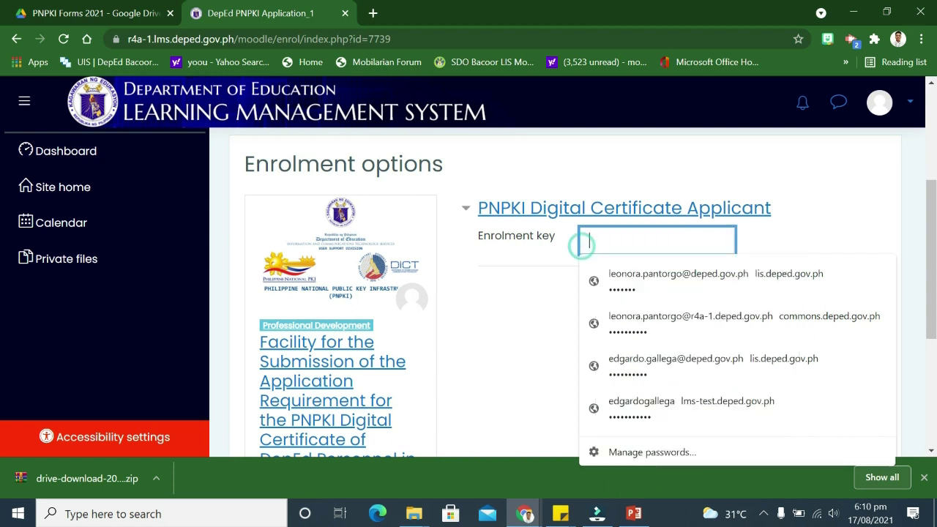
key("ctrl+v")
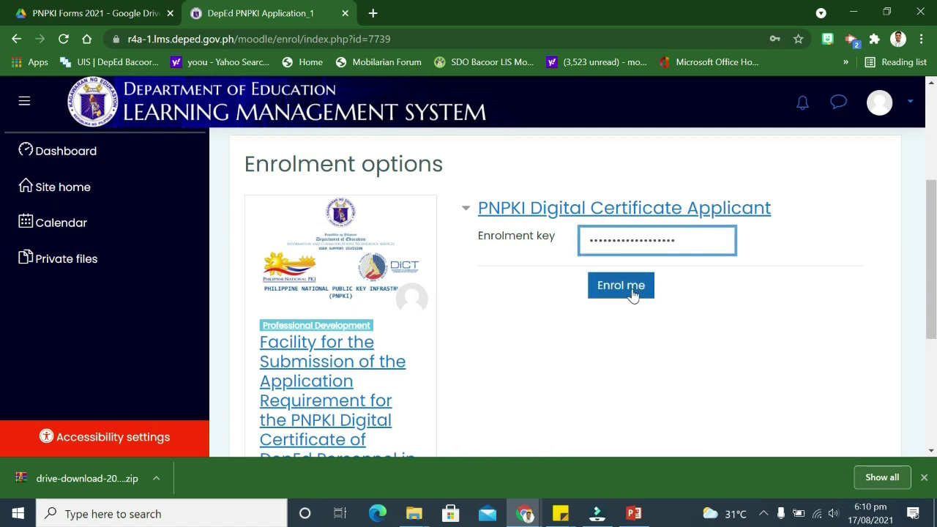
left_click(633, 294)
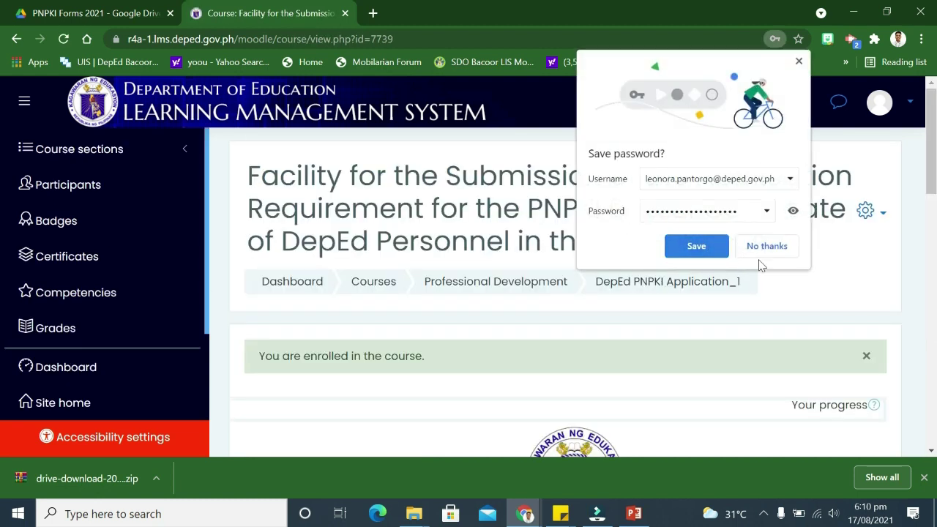
left_click(768, 250)
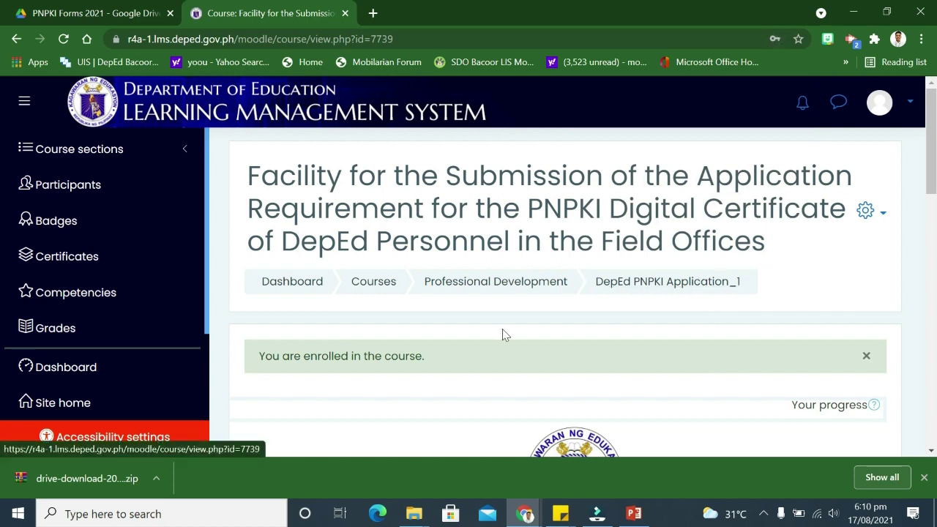
scroll(499, 329, "down", 1)
scroll(501, 322, "up", 1)
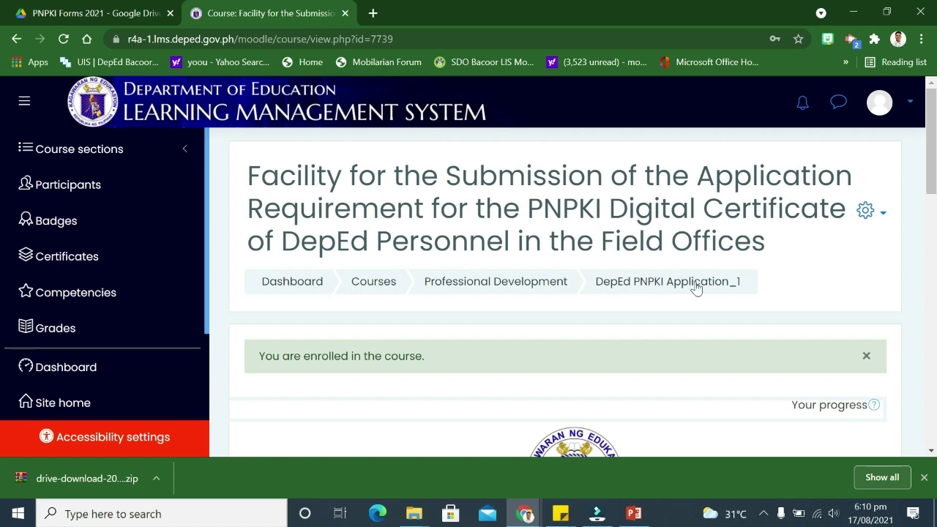
scroll(695, 288, "down", 2)
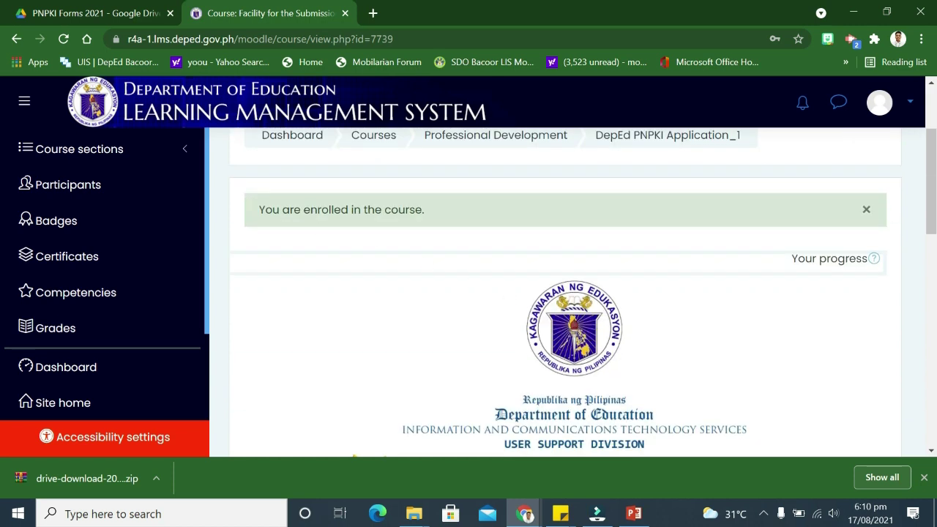
scroll(517, 259, "down", 6)
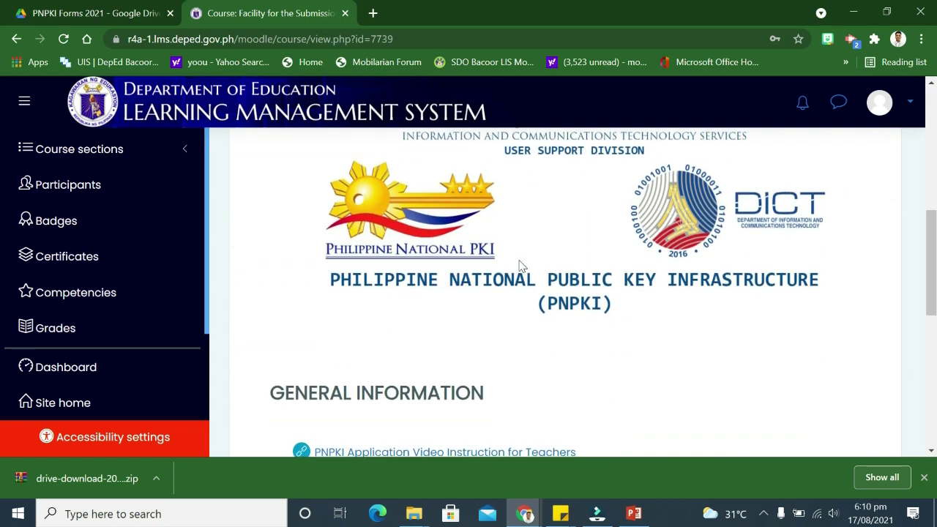
scroll(521, 268, "down", 1)
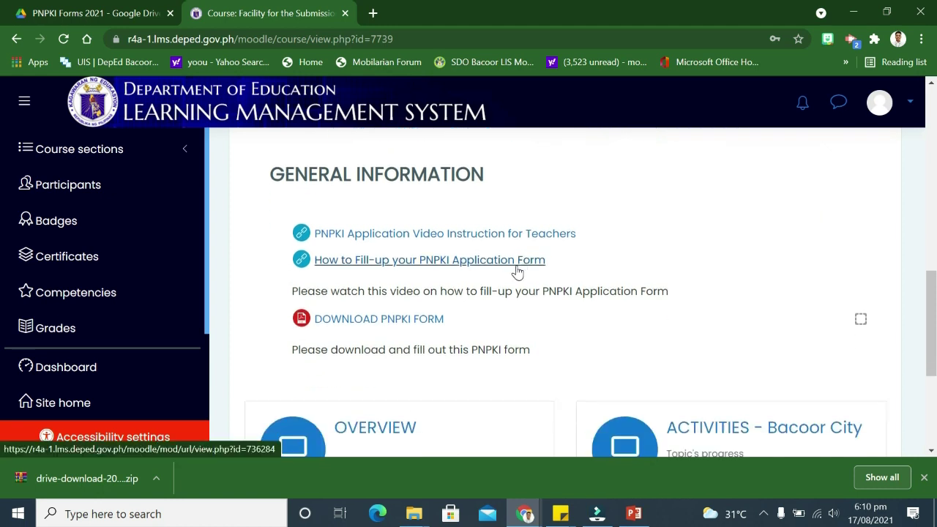
scroll(517, 270, "down", 2)
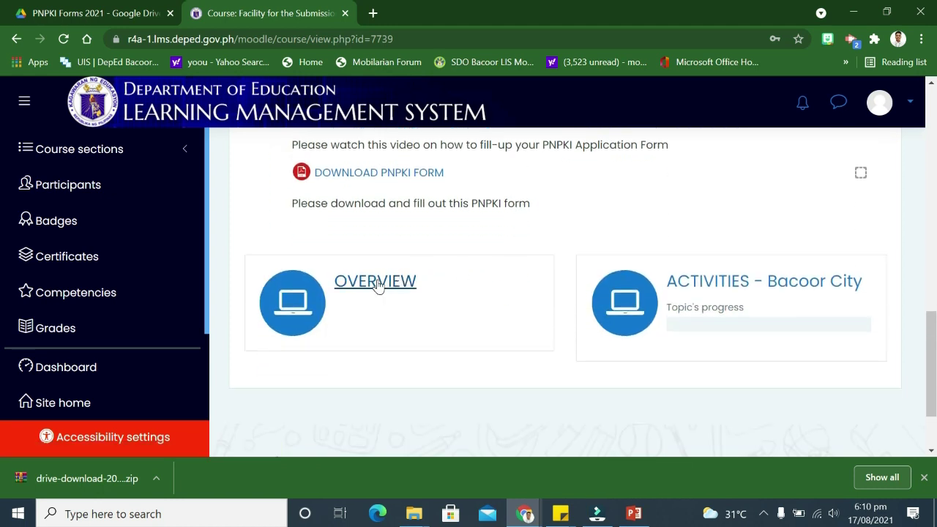
scroll(370, 299, "up", 2)
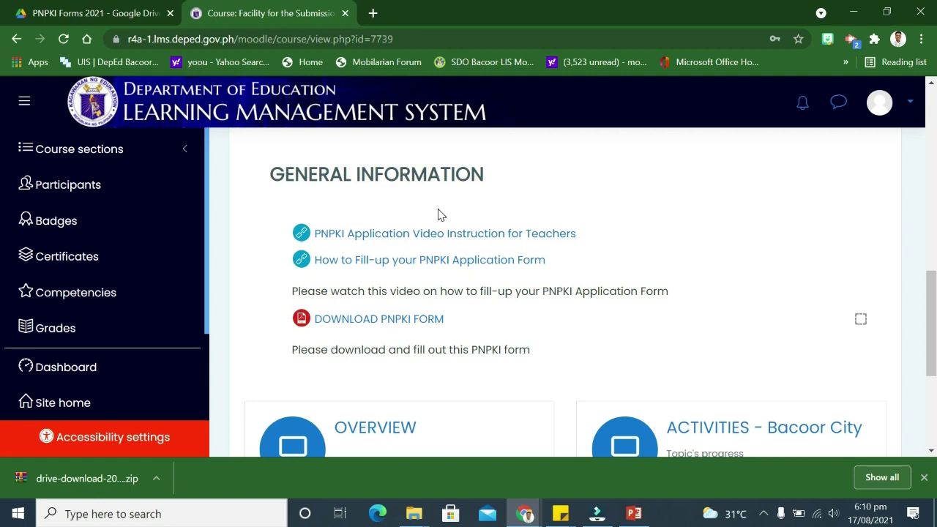
scroll(414, 344, "down", 2)
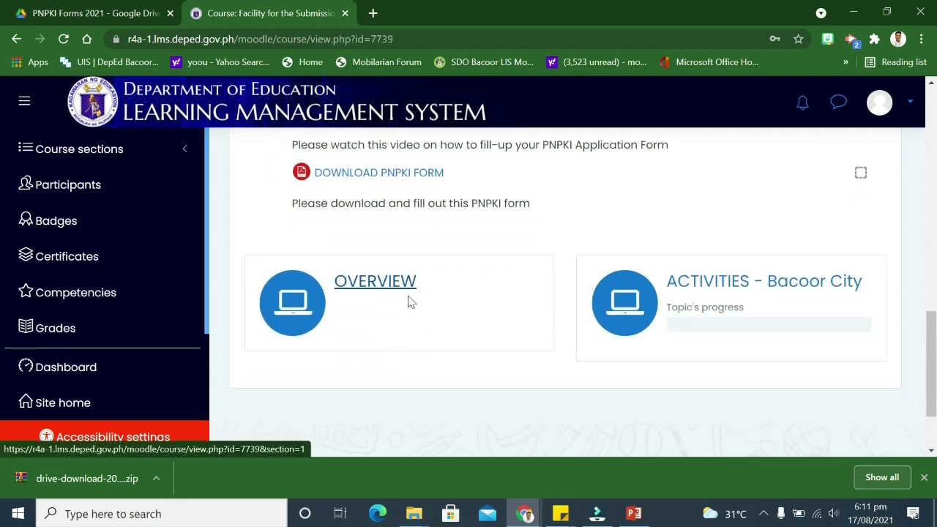
scroll(410, 300, "up", 2)
scroll(423, 397, "down", 1)
Open the OVERVIEW section and review its PNPKI, Policies and Resources links down to Revocation Form
left_click(364, 351)
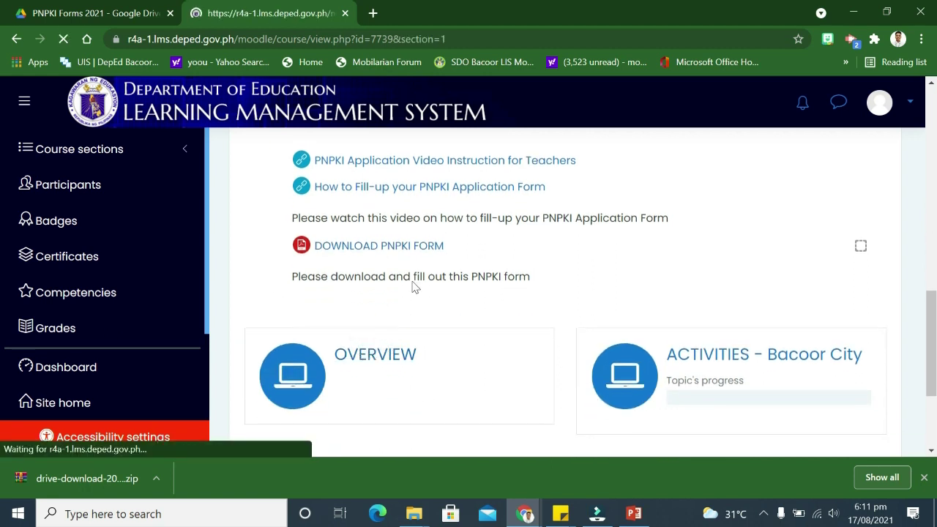
scroll(462, 281, "down", 3)
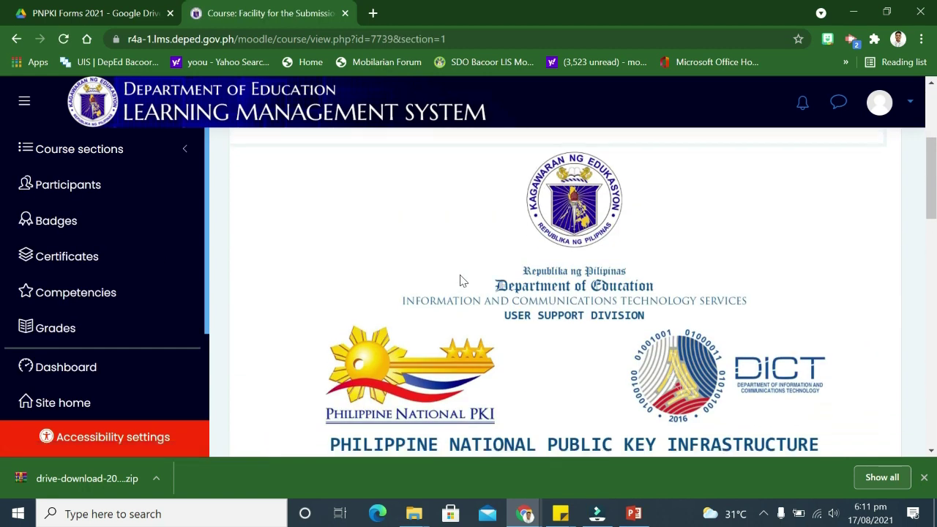
scroll(460, 281, "up", 3)
scroll(461, 281, "down", 8)
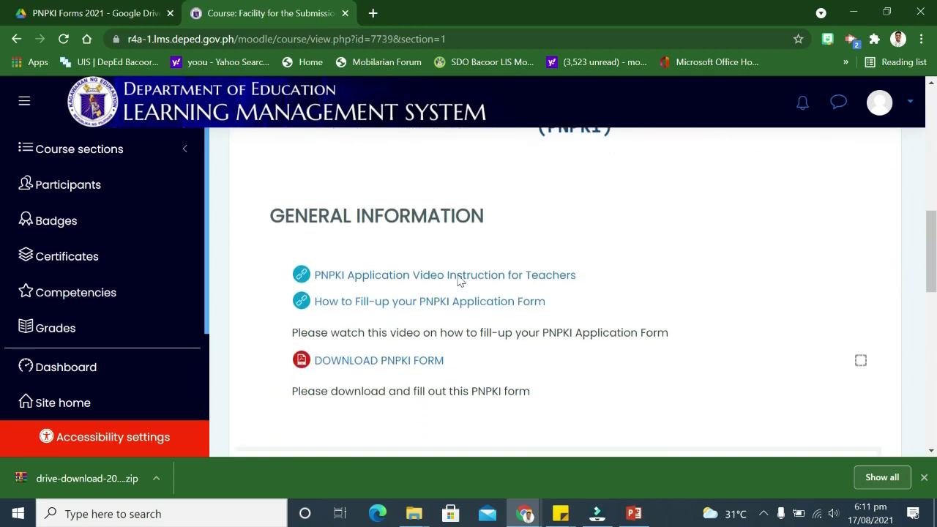
scroll(460, 281, "down", 3)
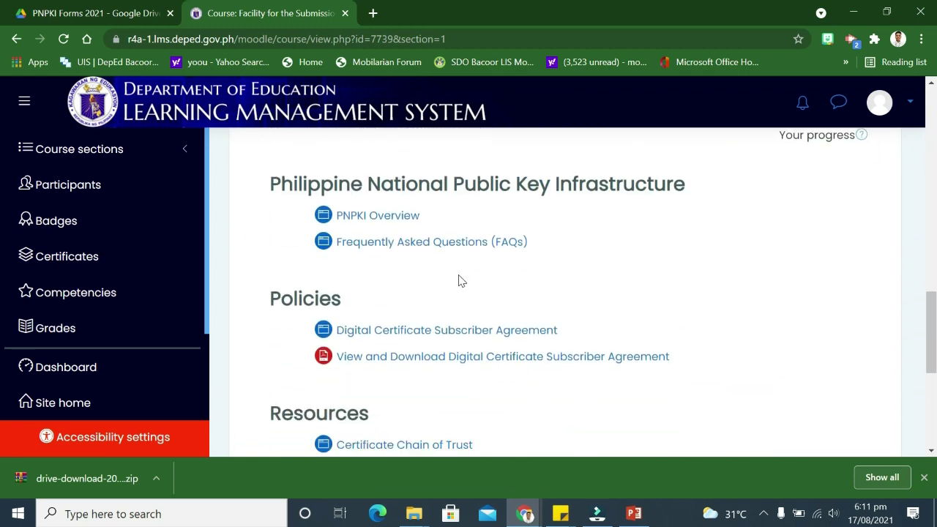
scroll(494, 265, "down", 3)
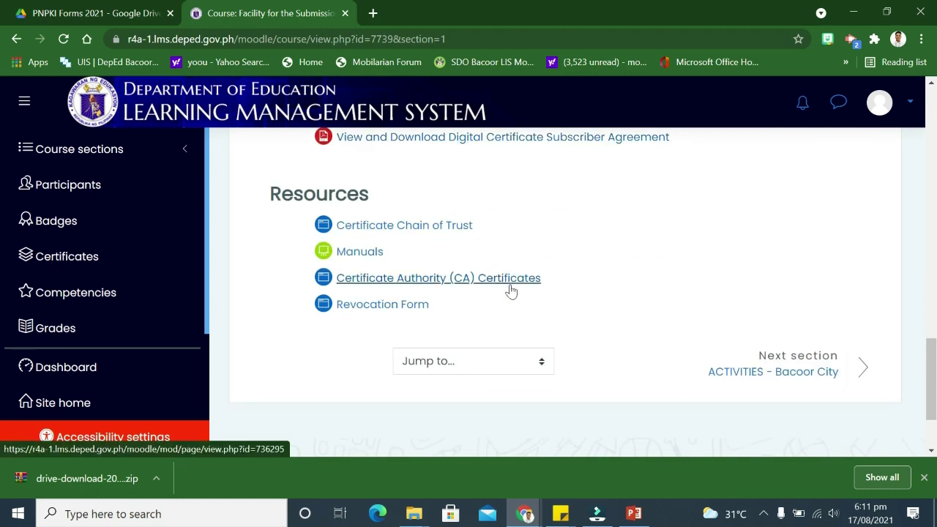
key("alt+Left")
scroll(677, 249, "down", 10)
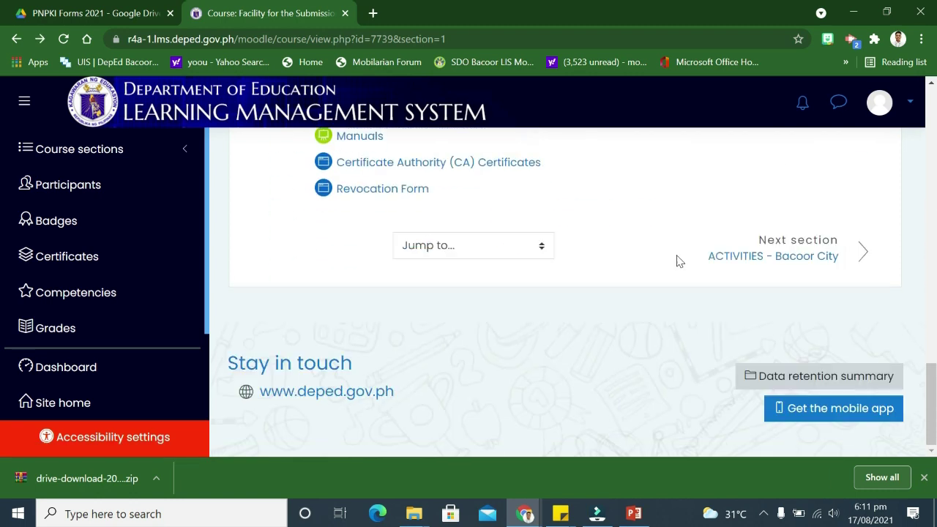
scroll(659, 261, "up", 3)
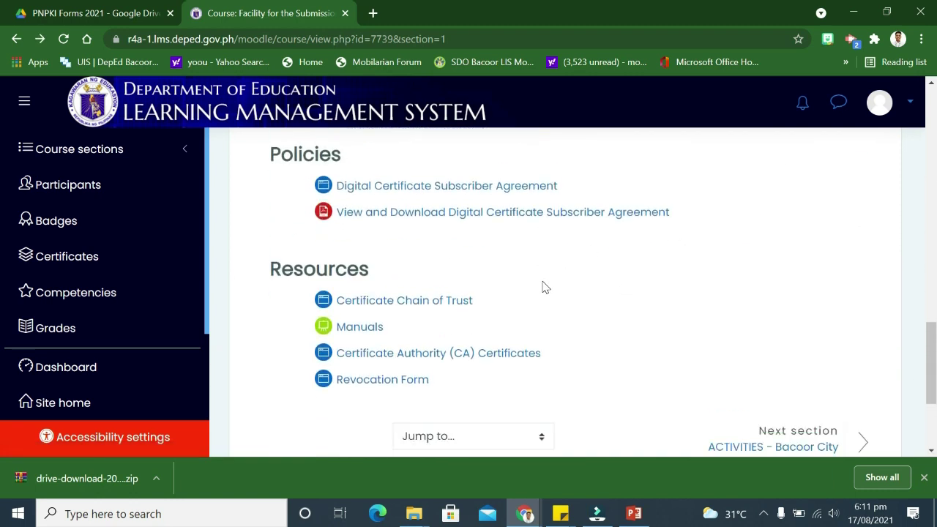
scroll(545, 287, "up", 1)
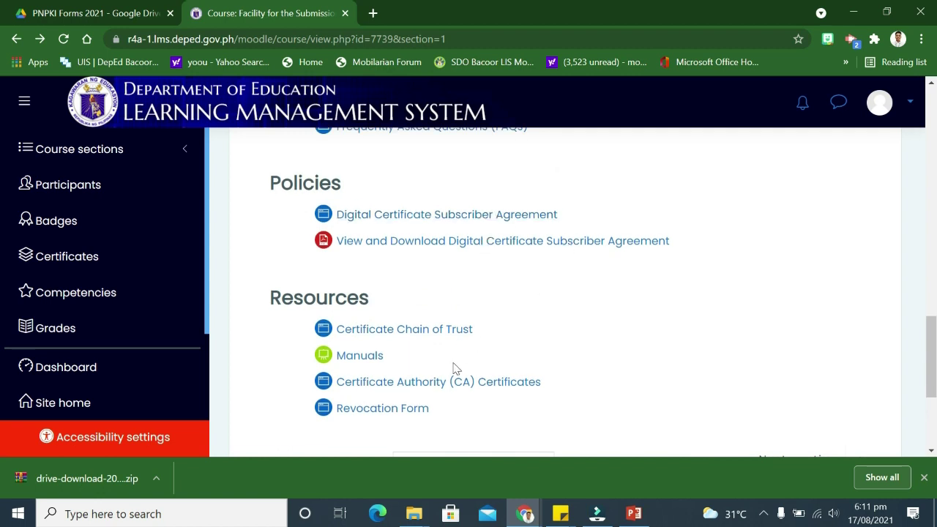
scroll(776, 340, "down", 3)
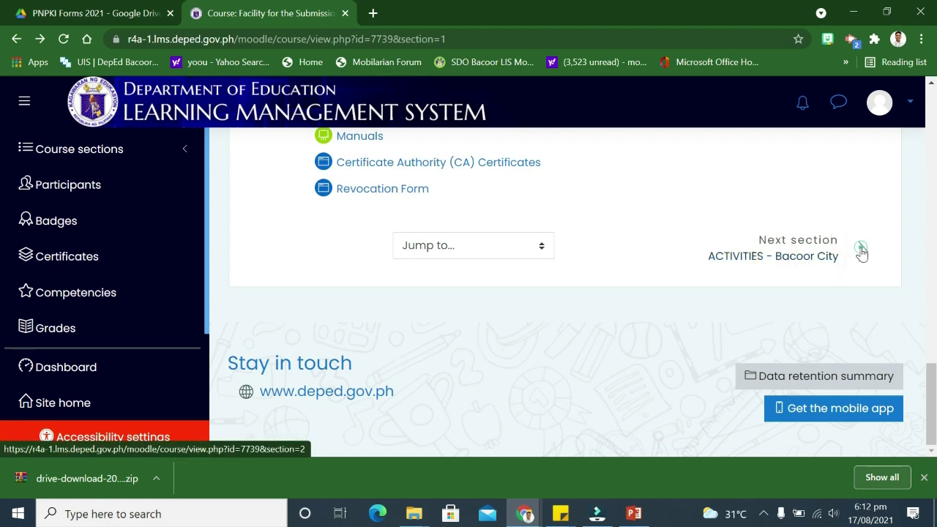
left_click(862, 249)
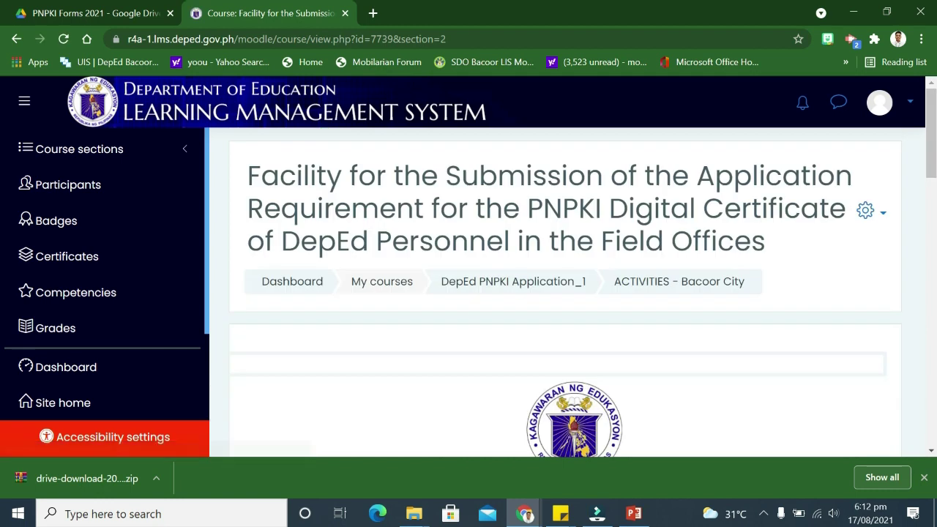
scroll(516, 300, "down", 3)
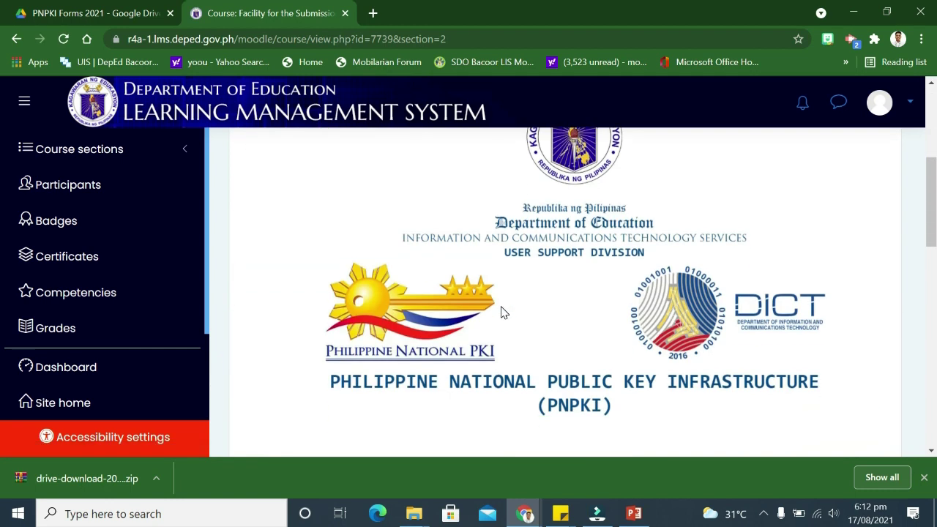
scroll(500, 302, "down", 5)
scroll(498, 293, "up", 6)
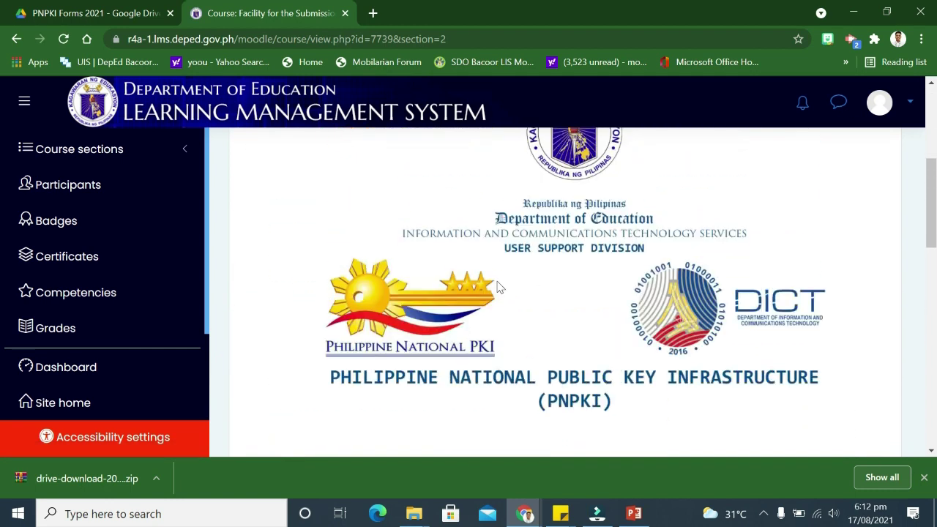
scroll(498, 287, "down", 5)
scroll(500, 285, "down", 1)
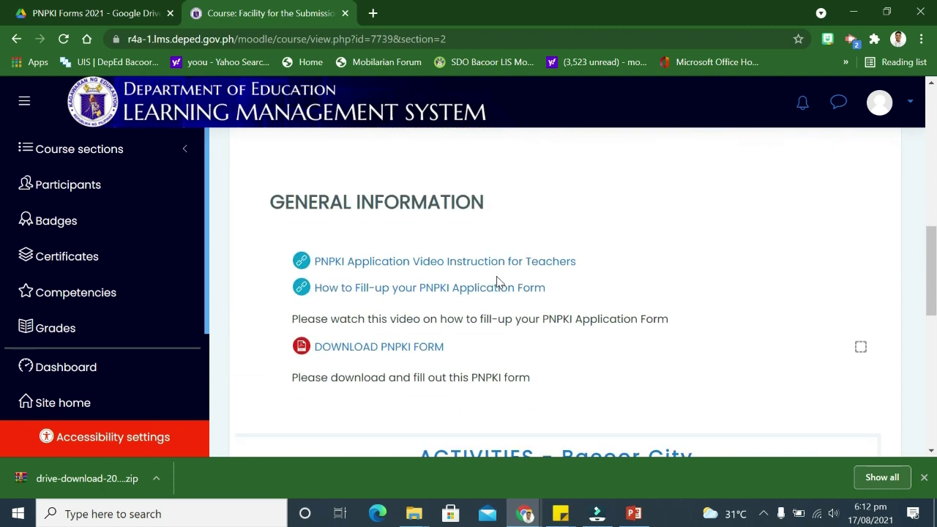
scroll(498, 285, "down", 6)
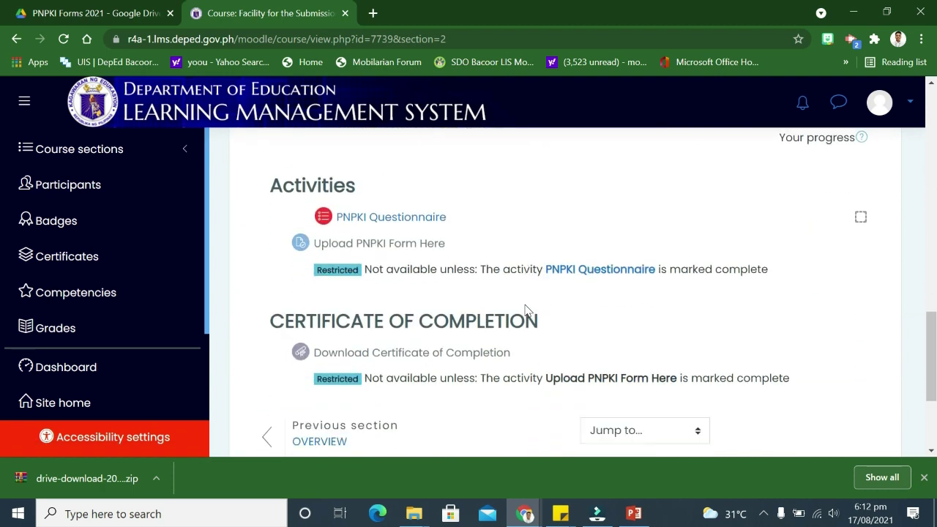
scroll(520, 309, "up", 1)
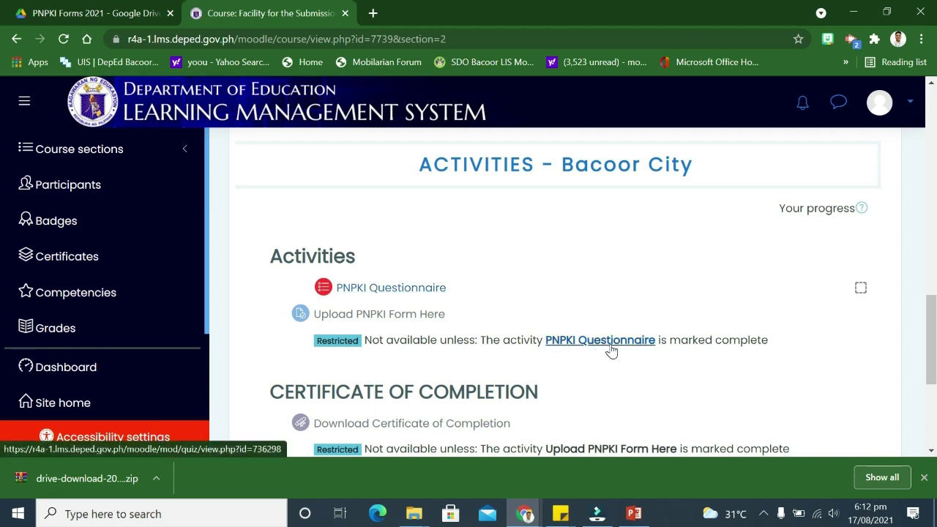
scroll(591, 347, "down", 1)
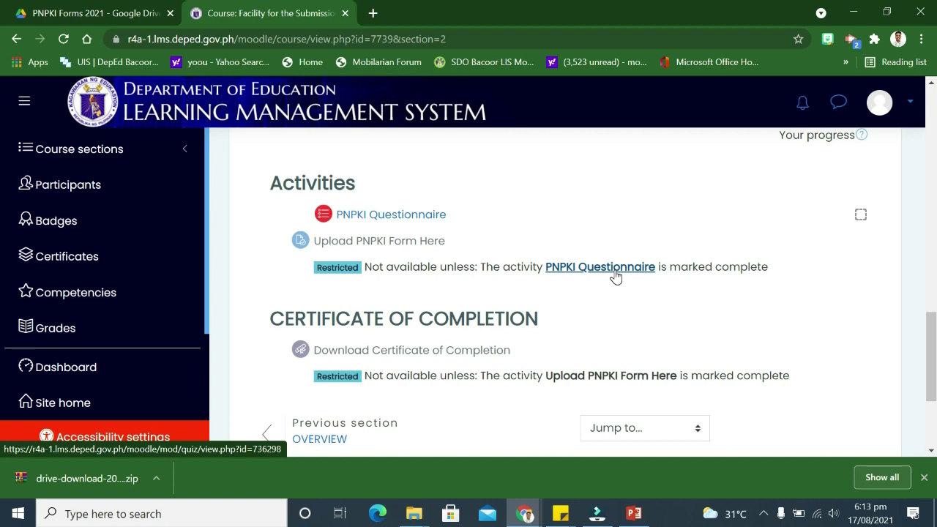
Open the PNPKI Questionnaire and scroll to the Attempt quiz now button
left_click(615, 275)
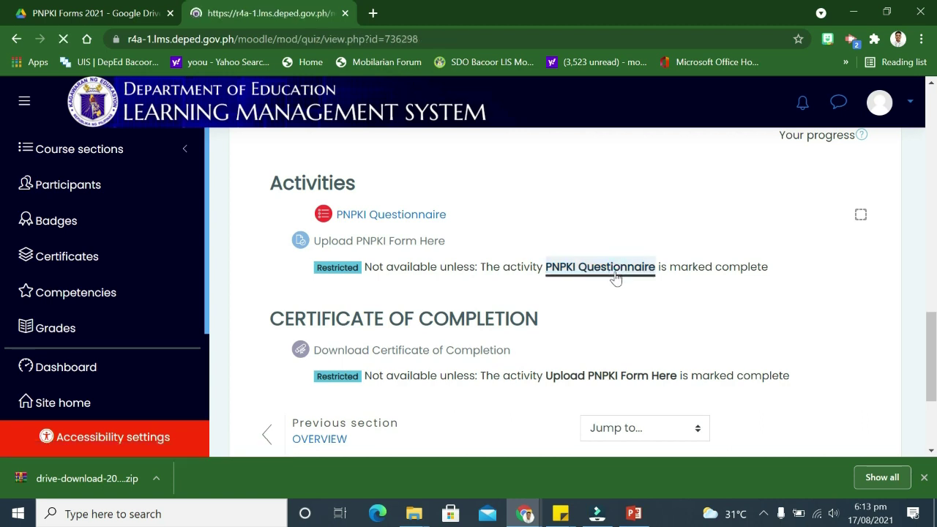
scroll(531, 339, "down", 2)
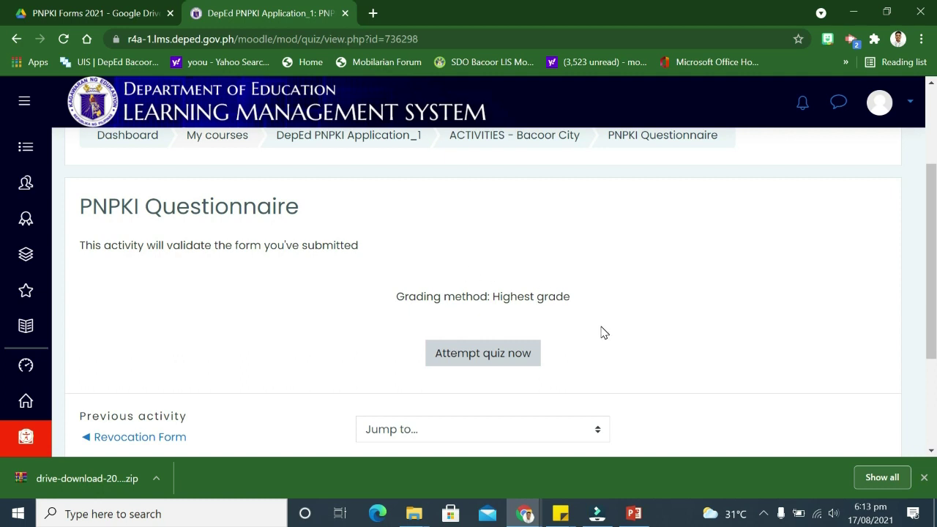
scroll(603, 331, "down", 1)
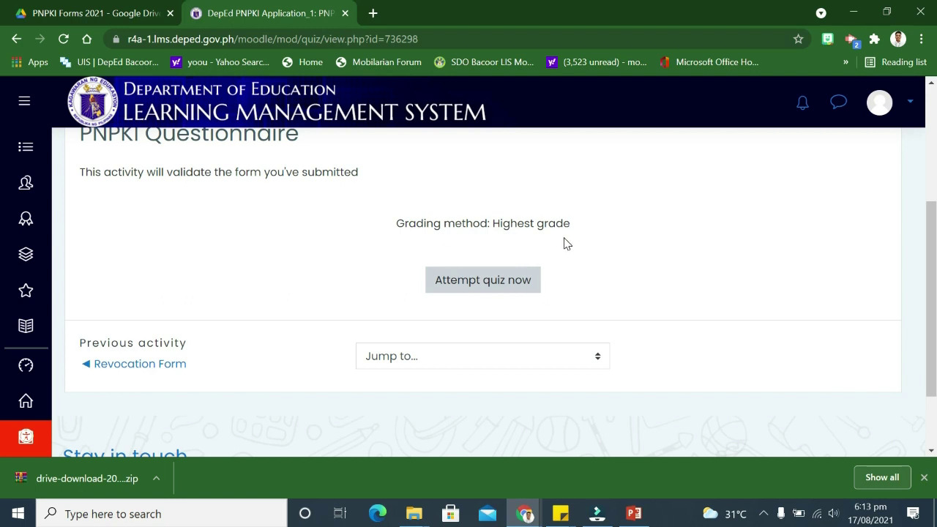
Start a questionnaire attempt and enter the applicant's last name in capitals
left_click(494, 289)
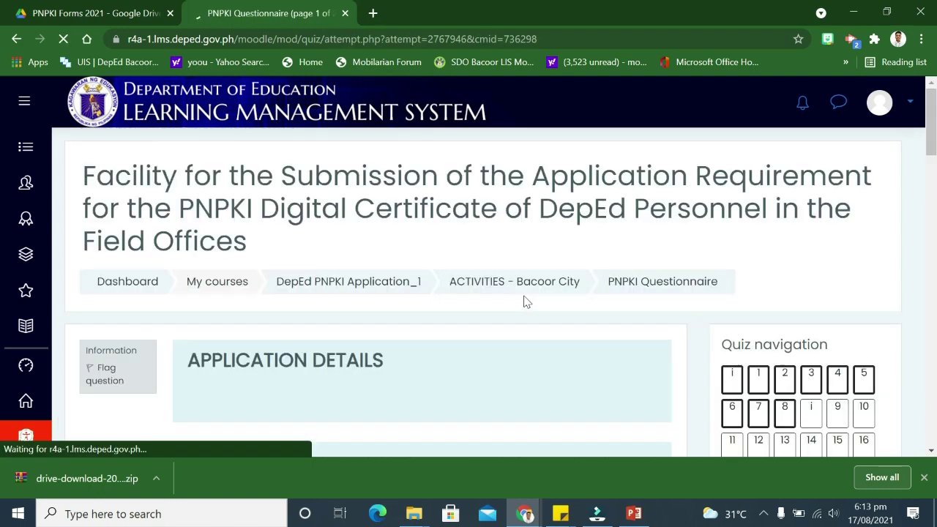
scroll(514, 303, "down", 1)
scroll(514, 303, "down", 1)
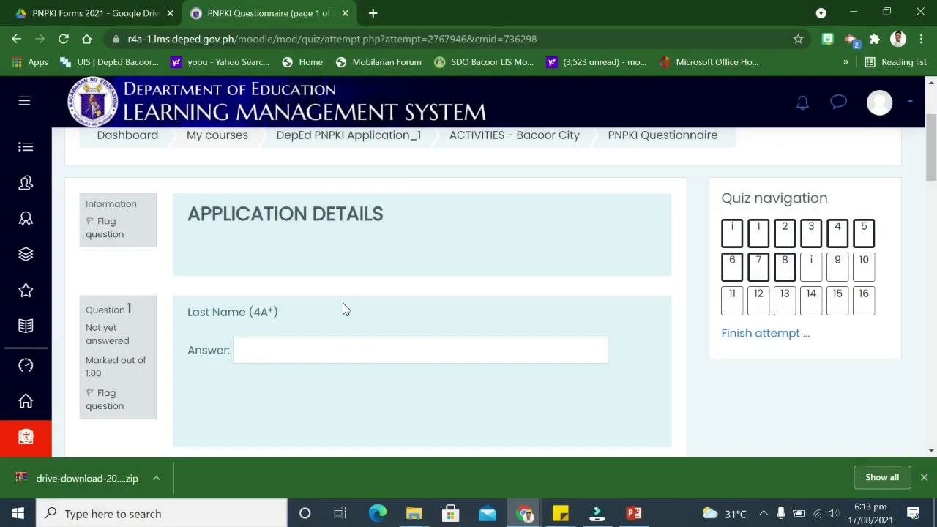
left_click(328, 349)
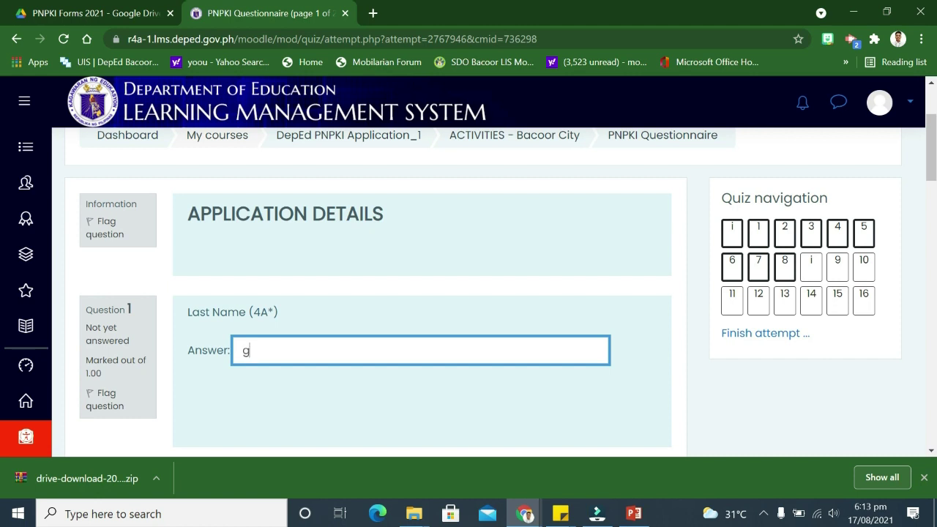
key("BackSpace")
key("BackSpace")
Enter the applicant's first and middle names in capitals
scroll(329, 357, "down", 1)
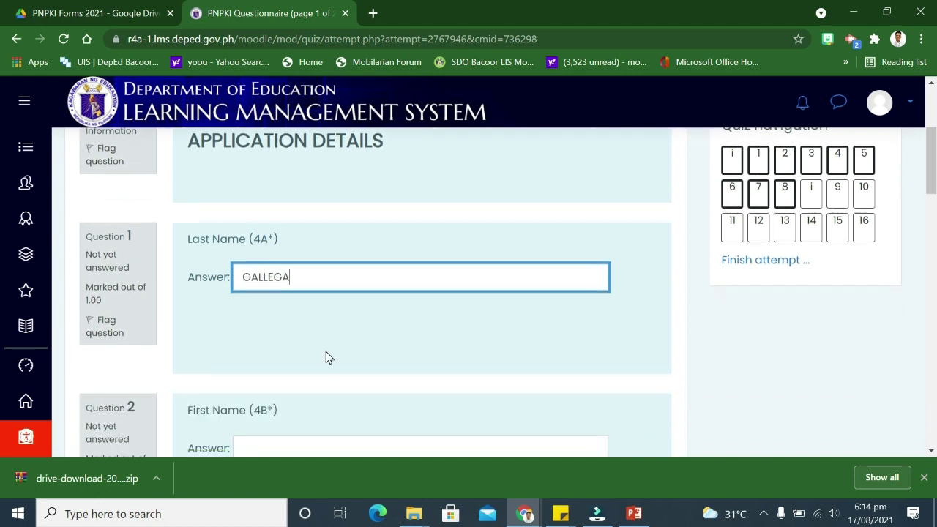
scroll(328, 357, "down", 2)
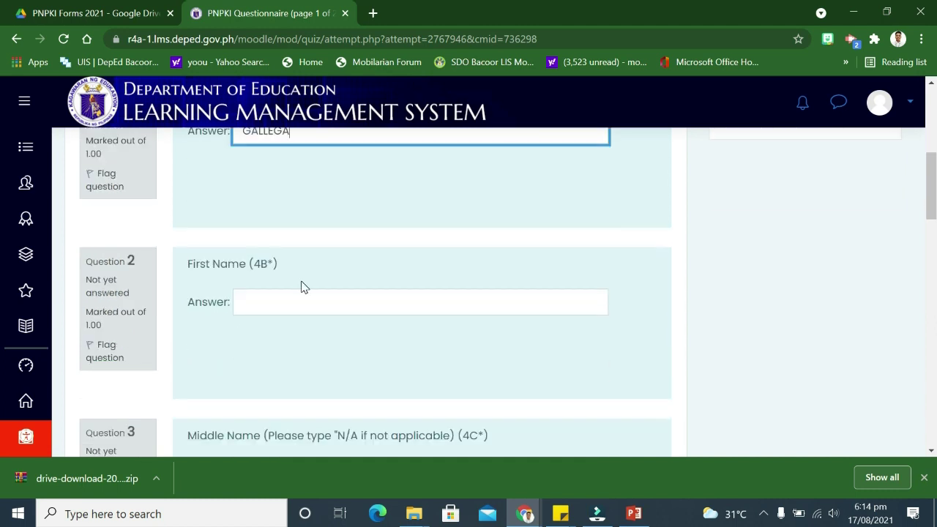
left_click(312, 300)
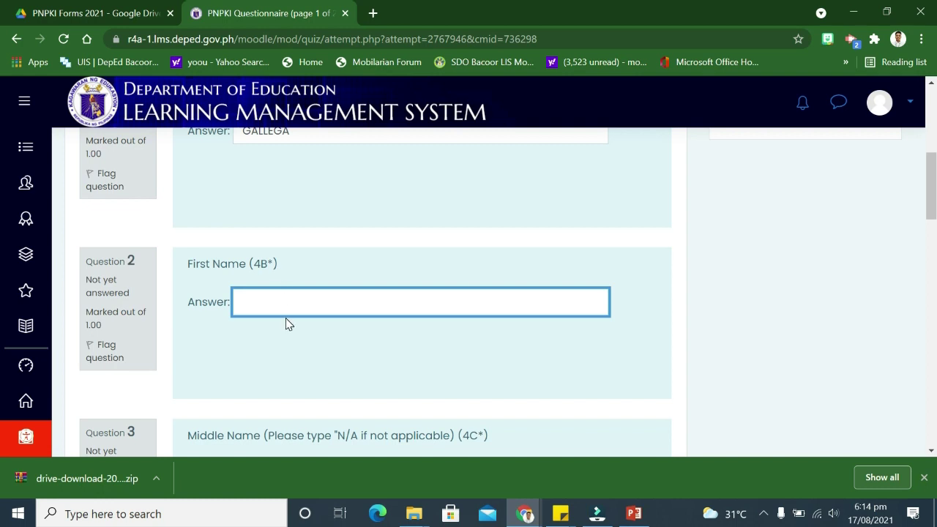
scroll(301, 327, "down", 2)
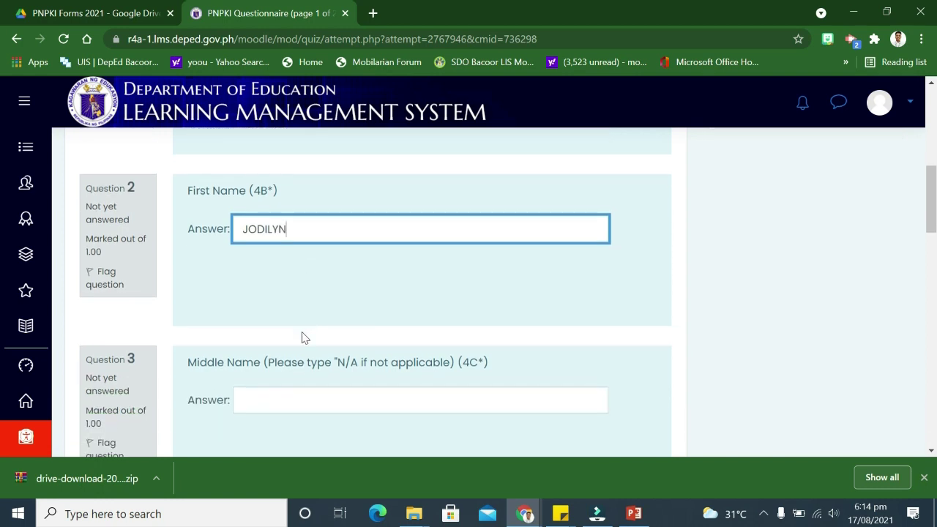
left_click(318, 329)
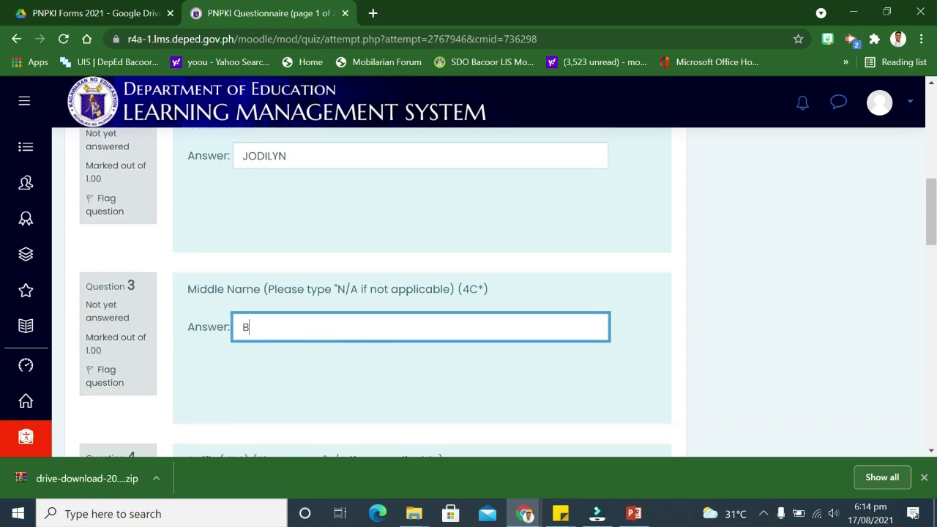
Set the suffix to N/A and the sex to Female
scroll(315, 337, "down", 2)
left_click(302, 351)
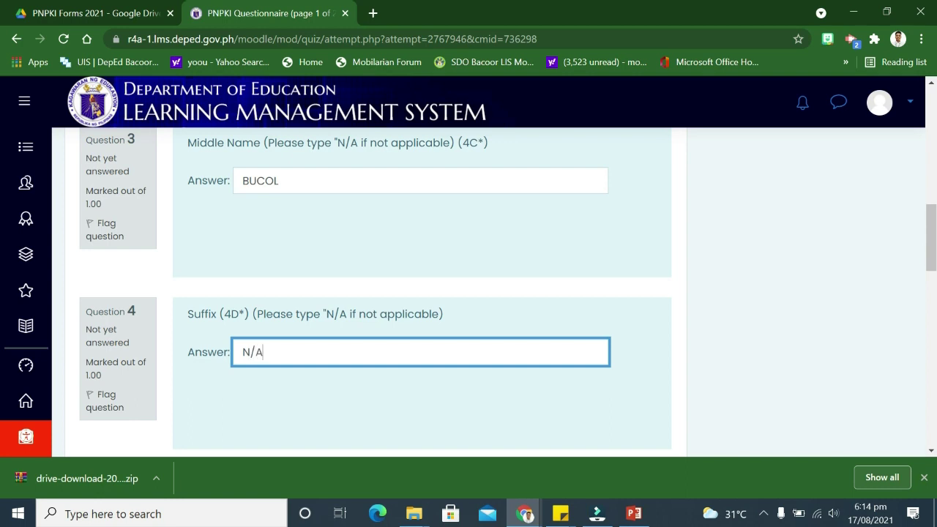
scroll(508, 289, "down", 2)
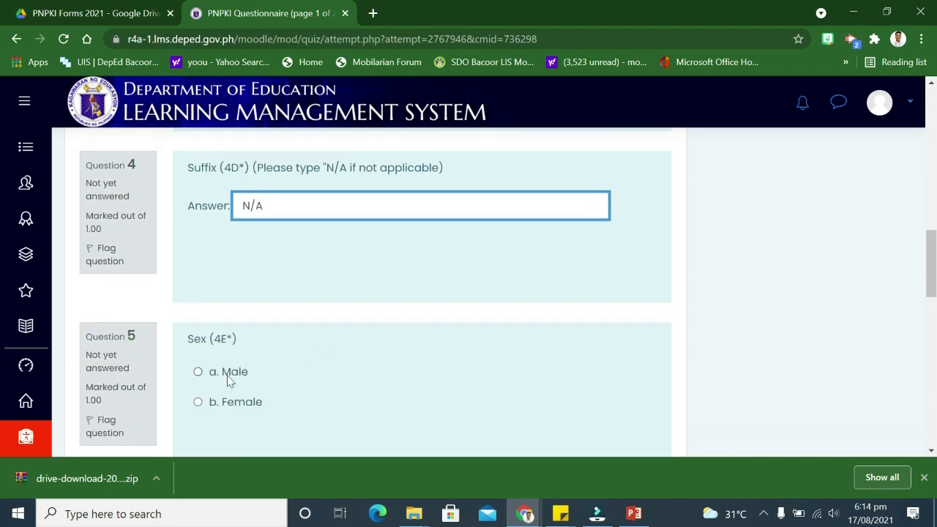
left_click(198, 402)
scroll(289, 381, "down", 2)
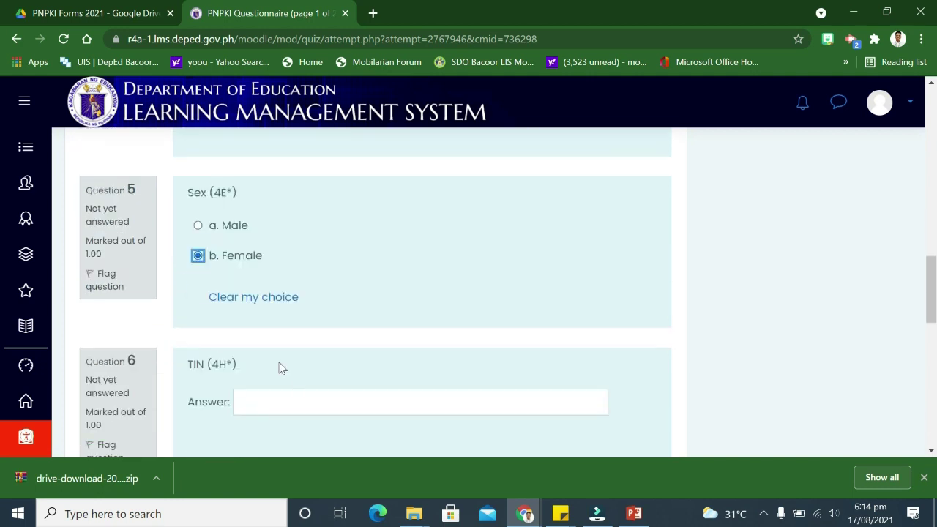
left_click(264, 407)
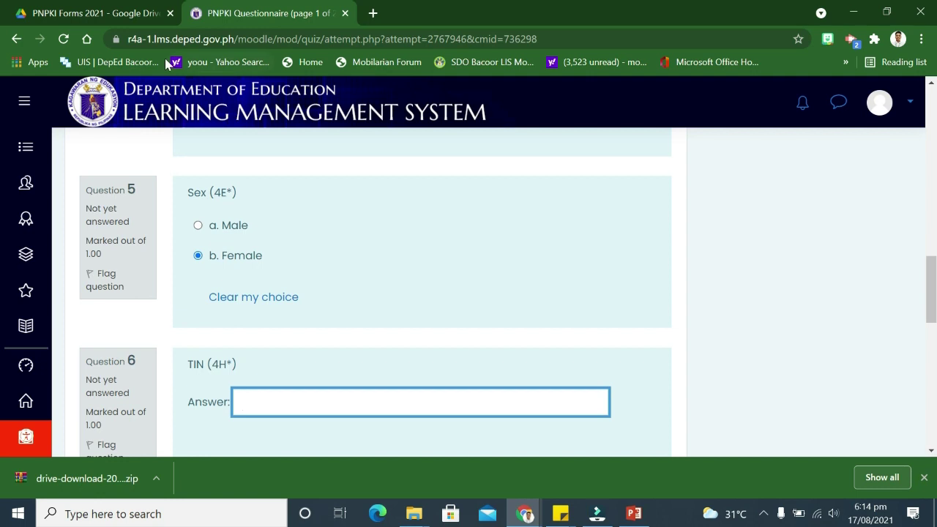
Open the applicant's PNPKI PDF from the PNPKI Final File > EB PNPKI folder
left_click(420, 518)
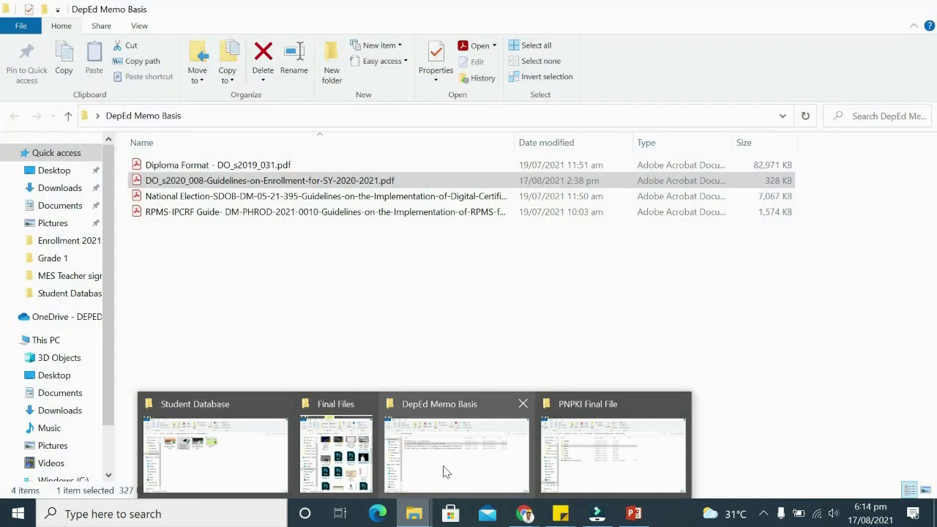
left_click(446, 472)
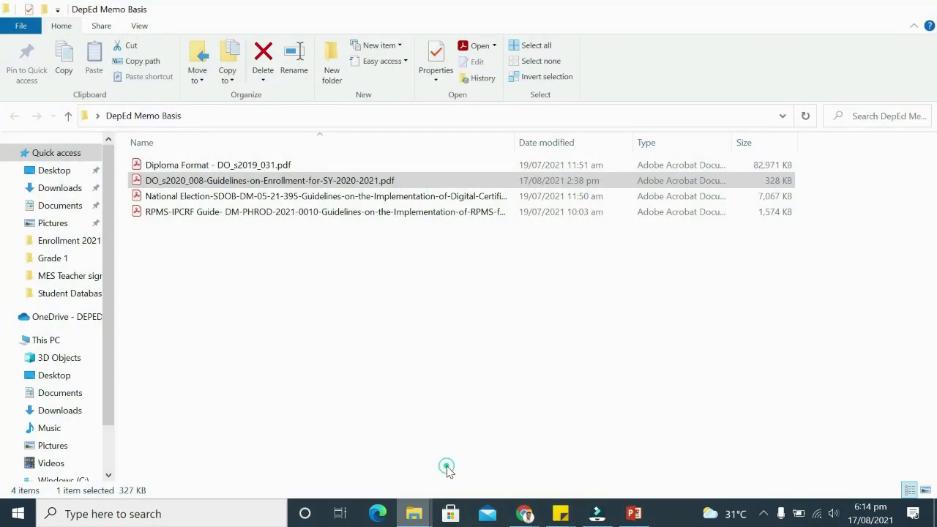
left_click(414, 514)
left_click(585, 445)
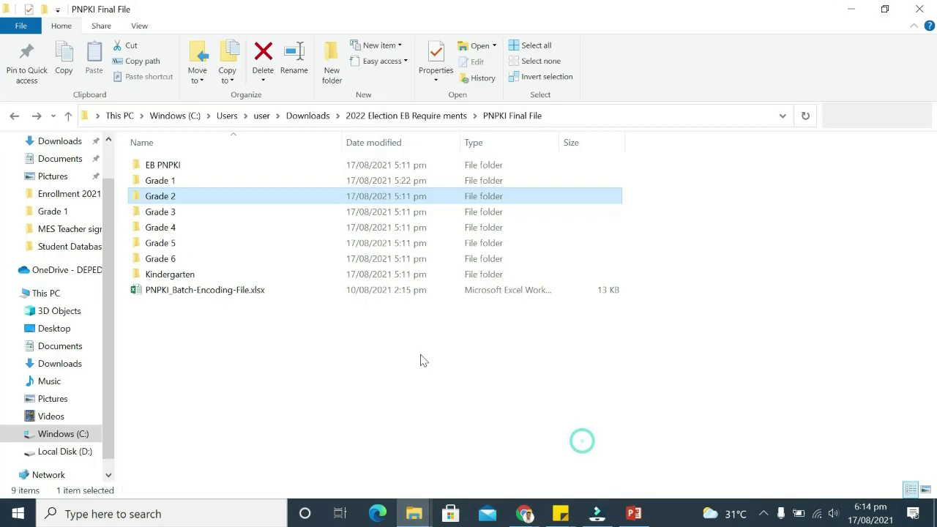
double_click(172, 164)
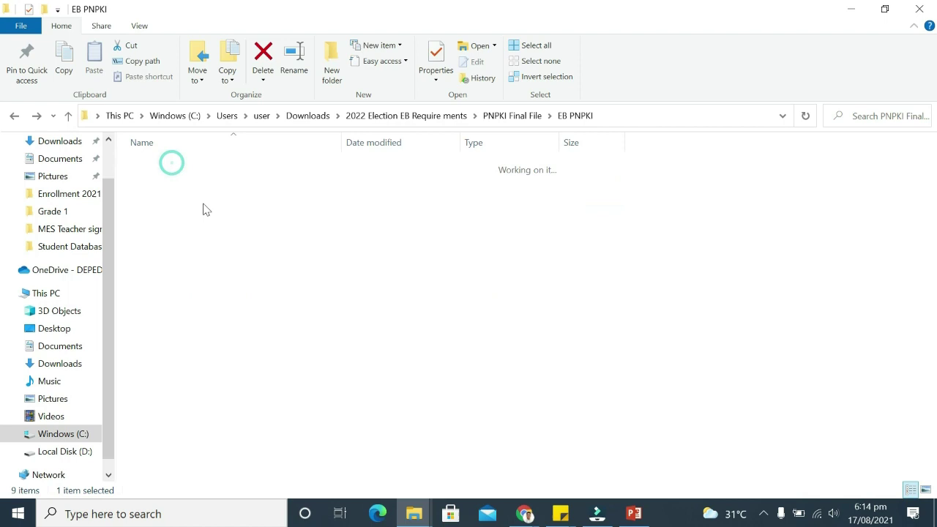
scroll(190, 274, "down", 3)
scroll(190, 274, "up", 3)
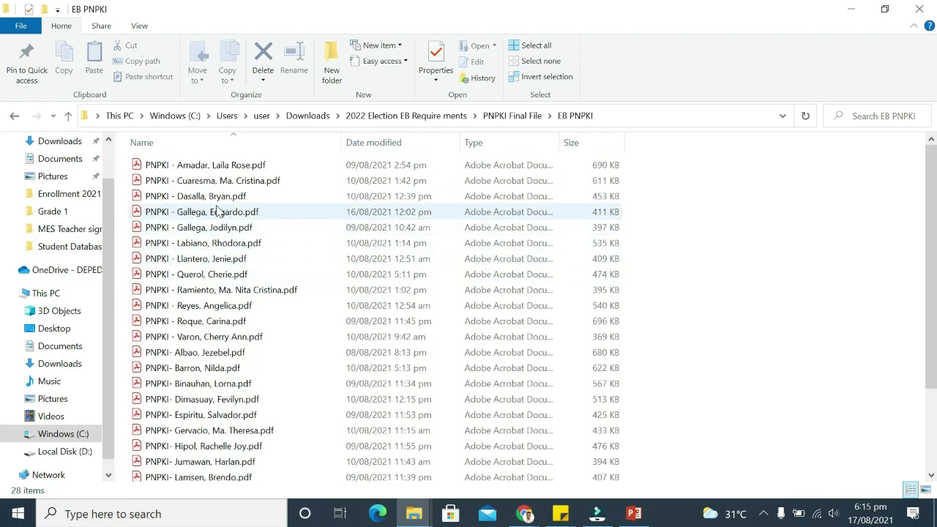
double_click(217, 228)
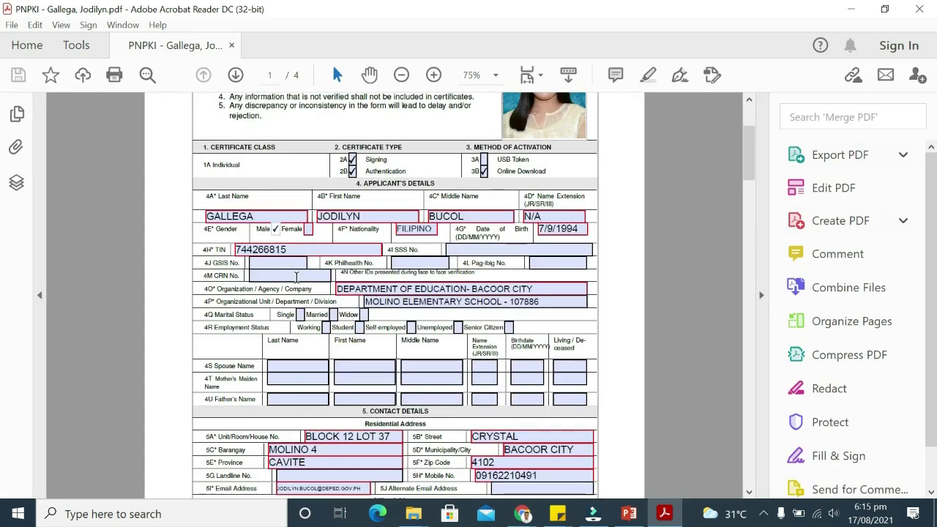
Append the 000 ending to the form's TIN and select it for copying
type("-")
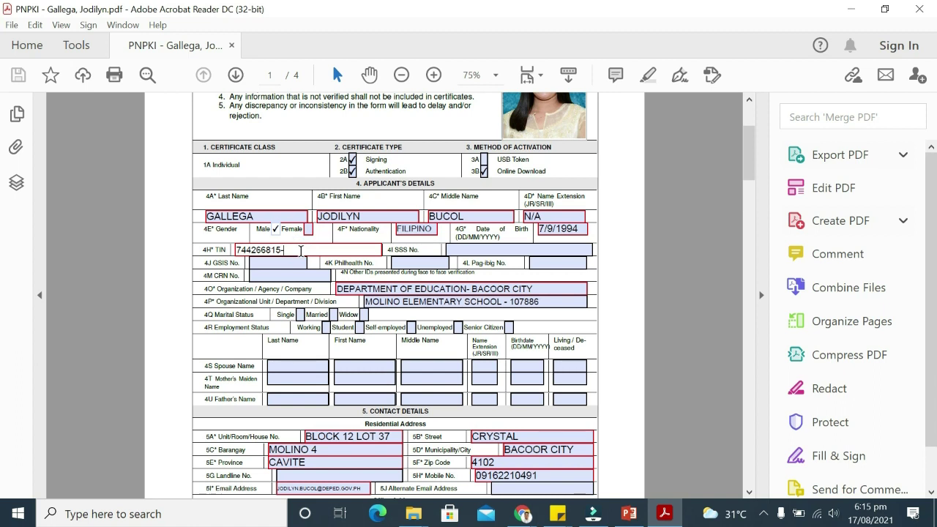
type("00")
double_click(300, 250)
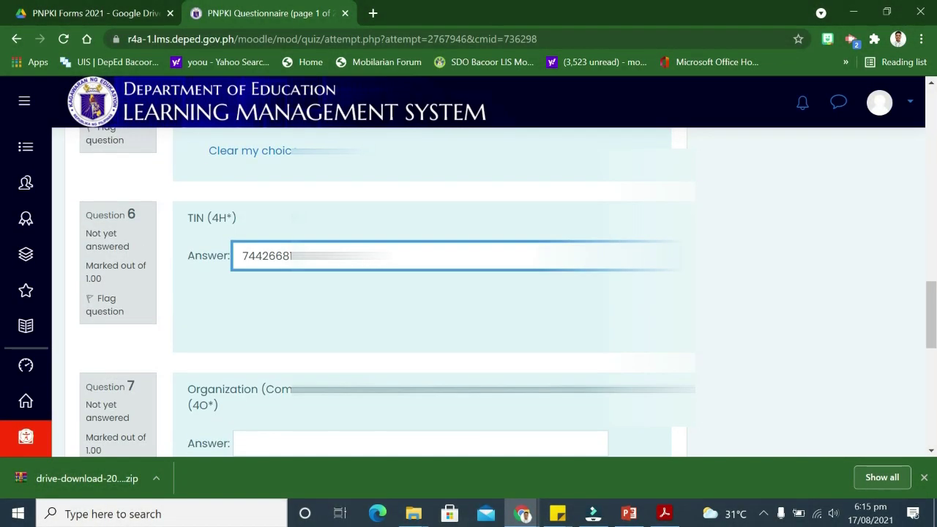
scroll(508, 293, "down", 2)
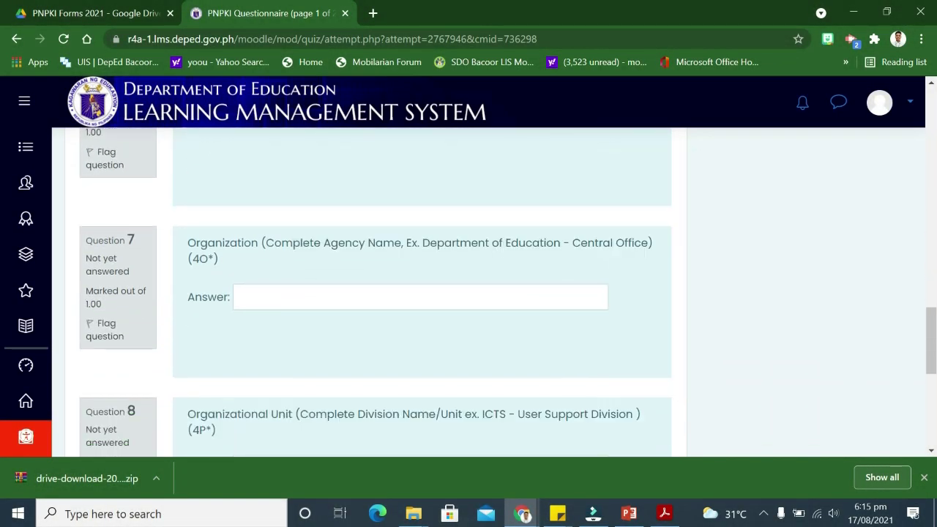
Copy the form's Organization value into questionnaire Question 7
left_click(304, 293)
key("alt+Tab")
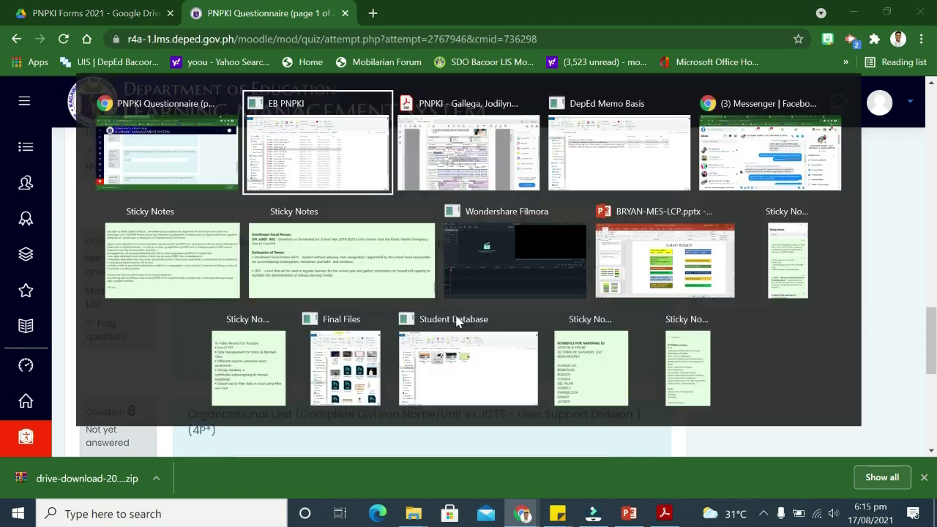
key("alt+Tab")
left_click(491, 306)
key("alt+Tab")
key("alt+Tab")
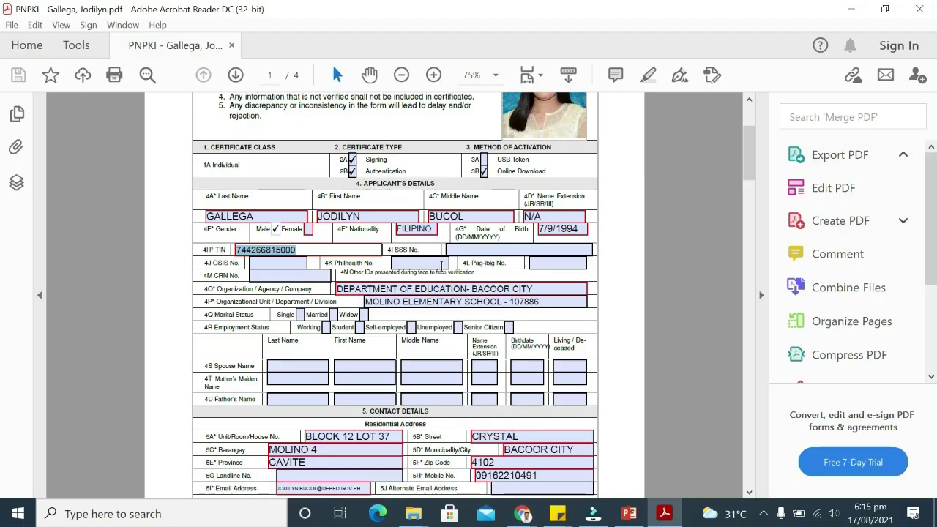
triple_click(487, 287)
key("ctrl+c")
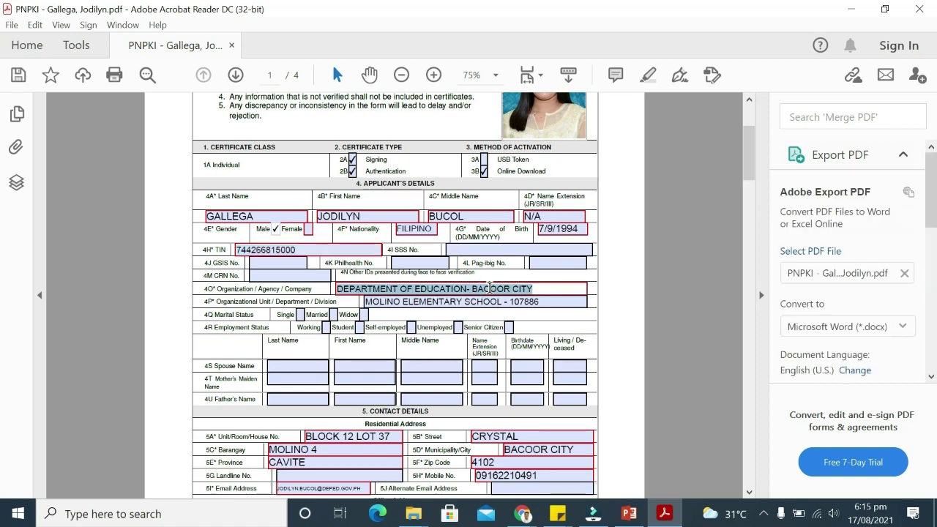
key("alt+Tab")
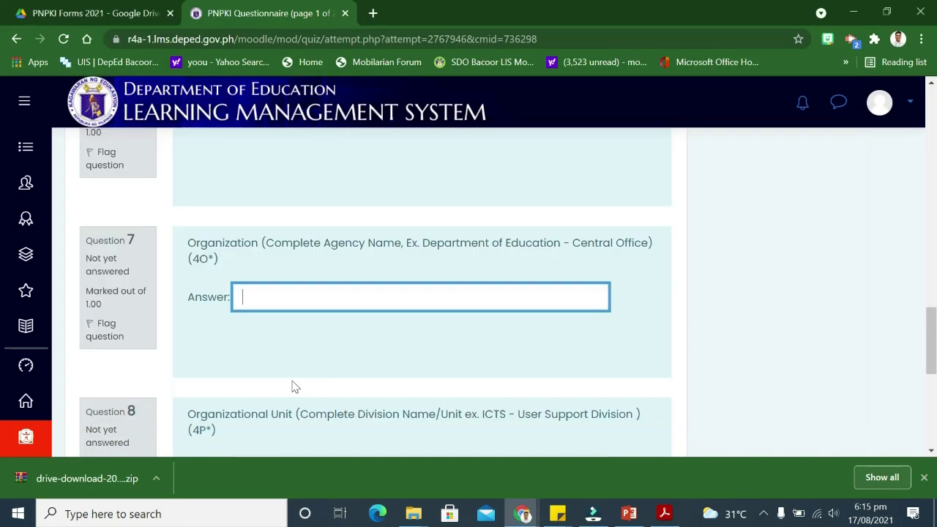
key("ctrl+v")
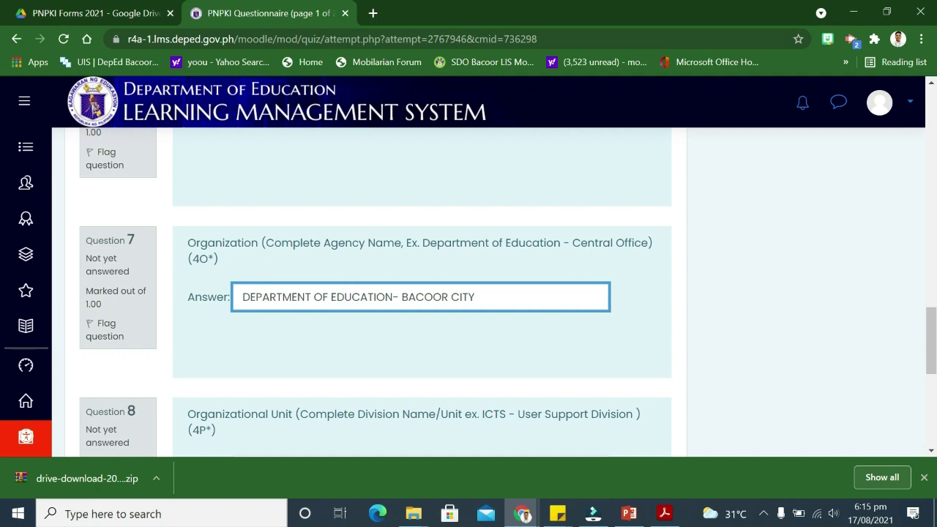
Copy the 4P organizational unit, MOLINO ELEMENTARY SCHOOL - 107886, into Question 8
scroll(422, 352, "down", 2)
left_click(335, 327)
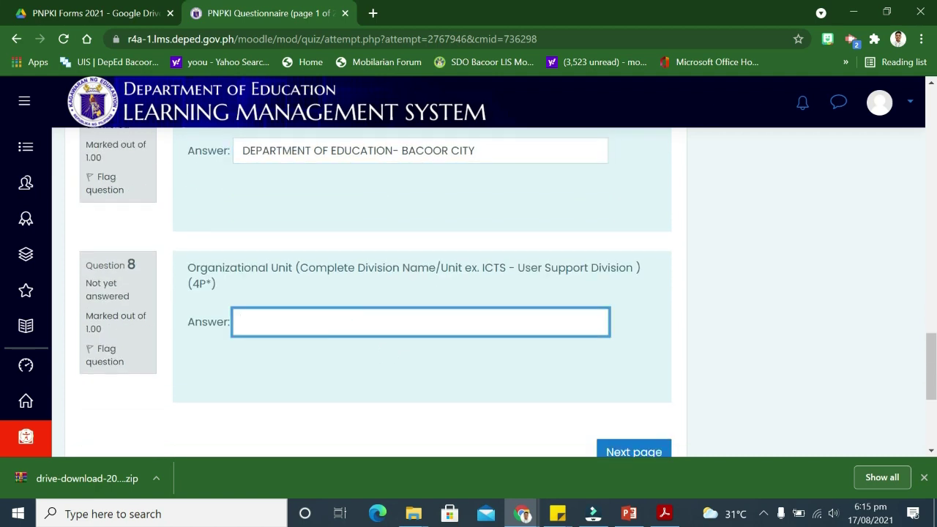
left_click(664, 513)
left_click(414, 304)
key("ctrl+a")
key("ctrl+c")
key("alt+Tab")
key("ctrl+v")
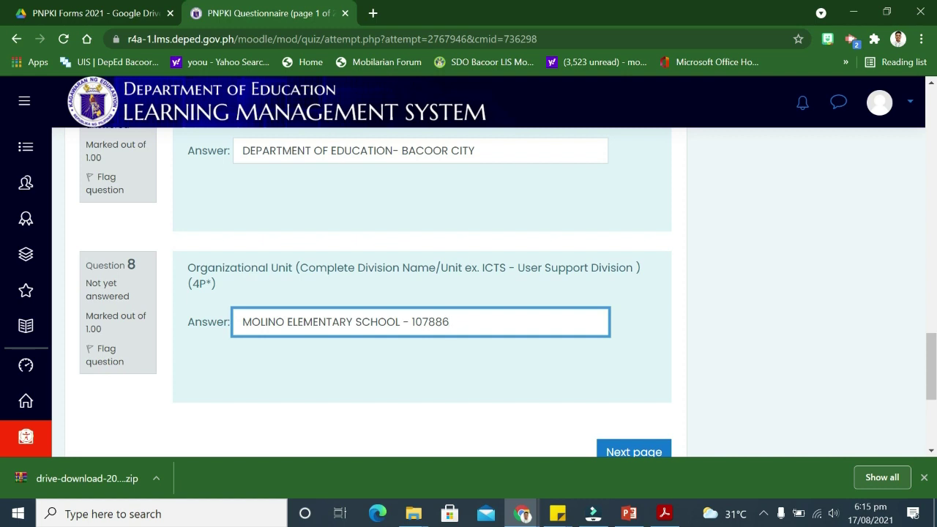
scroll(578, 351, "down", 2)
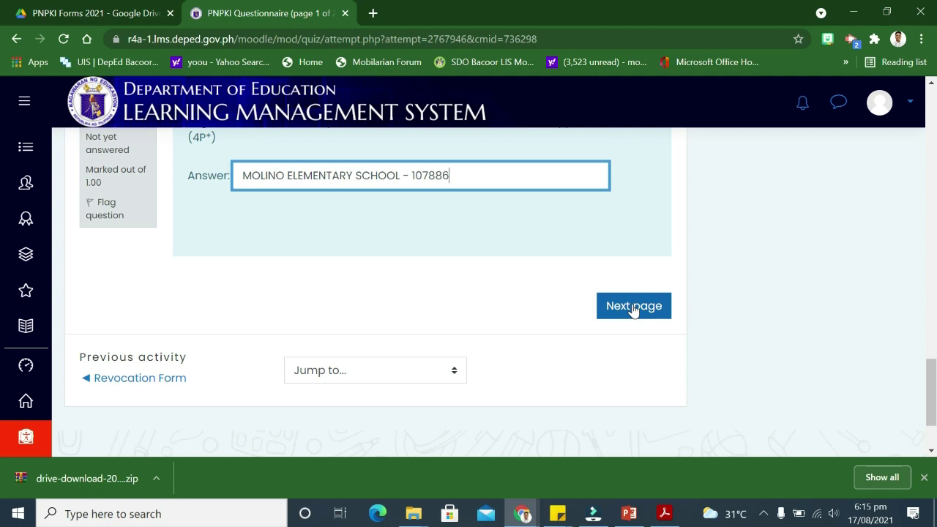
left_click(634, 308)
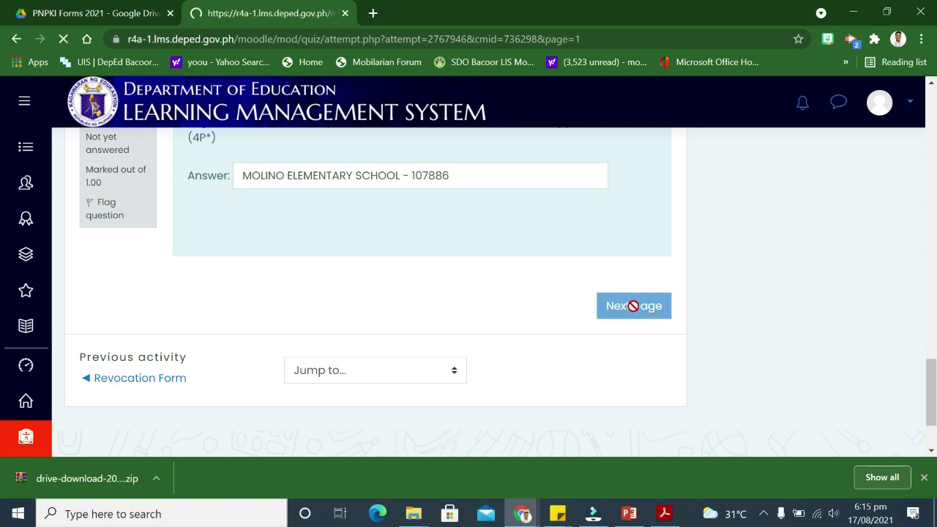
Copy the unit/house number from the PNPKI PDF form into Question 9
scroll(623, 307, "down", 2)
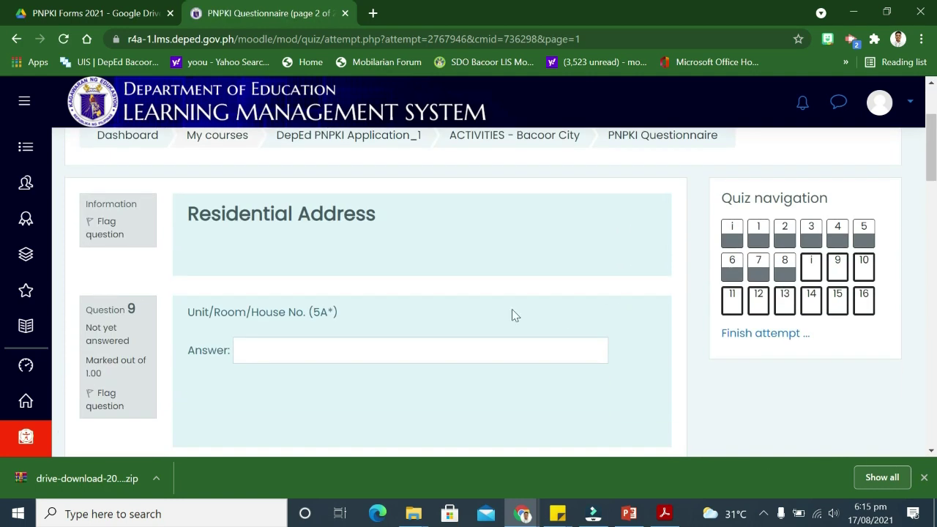
scroll(504, 312, "down", 1)
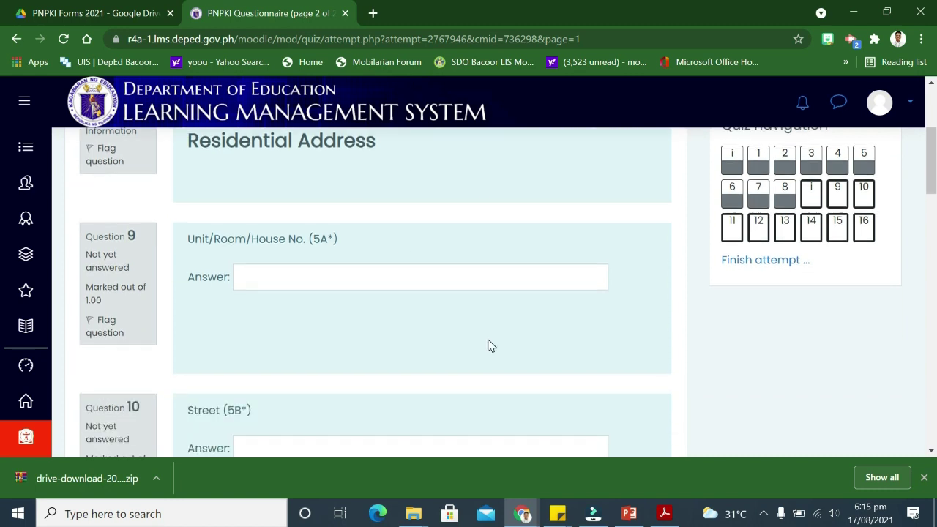
scroll(491, 347, "up", 1)
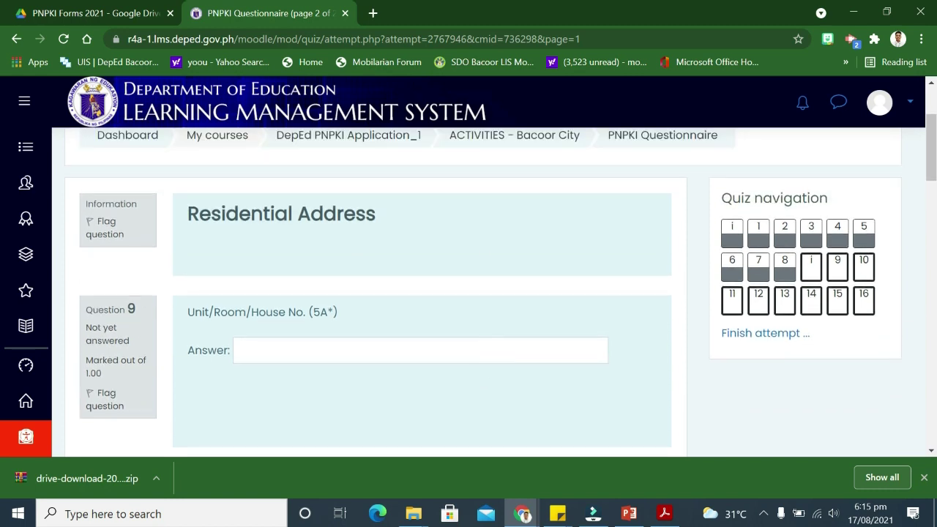
scroll(492, 347, "up", 1)
scroll(492, 347, "down", 2)
scroll(491, 349, "up", 1)
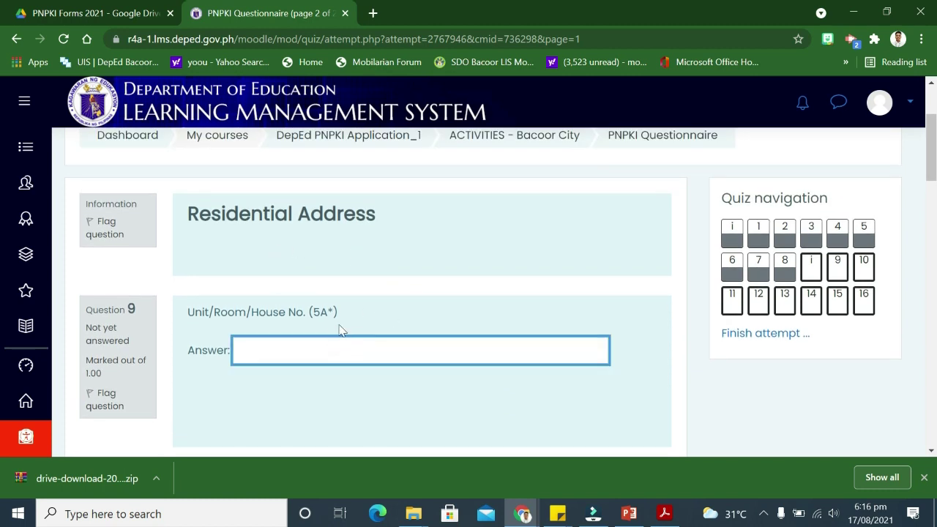
key("alt+Tab")
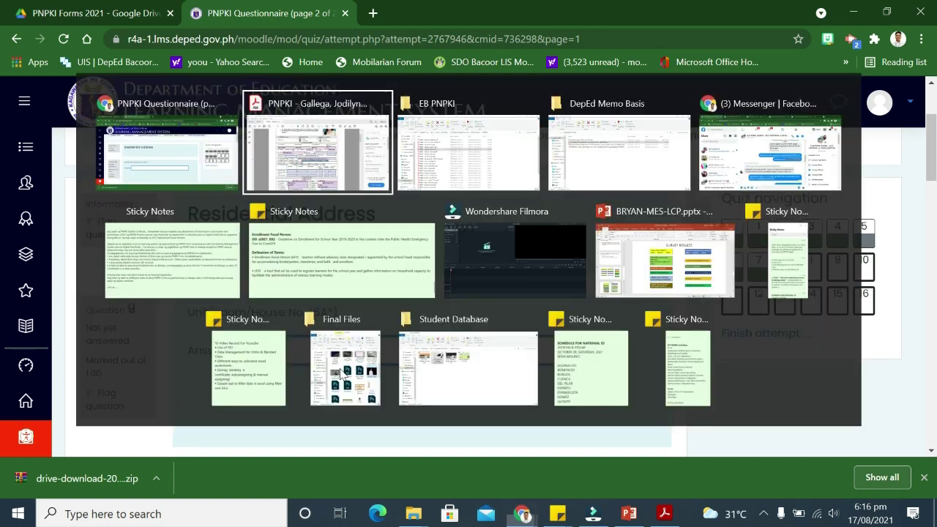
left_click(354, 438)
key("ctrl+a")
key("alt+Tab")
key("ctrl+v")
Answer the Street and Barangay questions with the applicant's address from the PDF
scroll(398, 368, "down", 2)
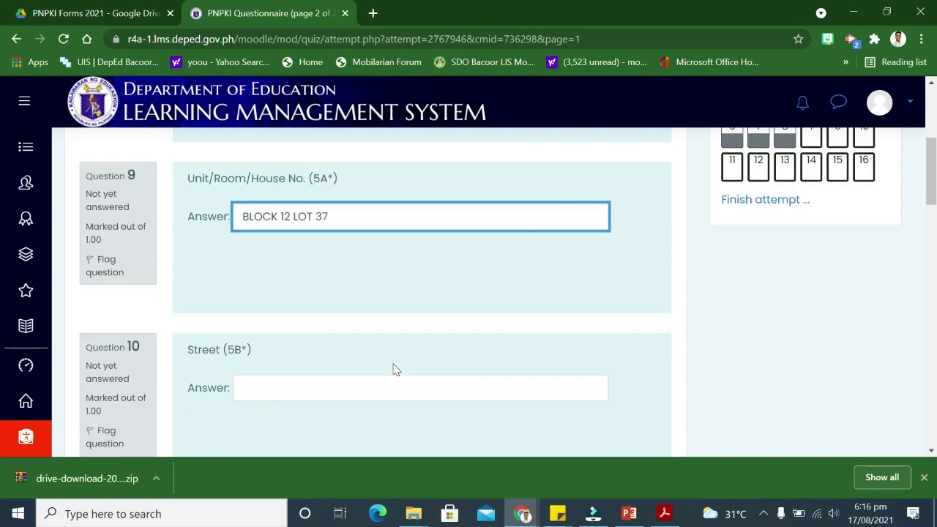
scroll(393, 368, "down", 1)
left_click(306, 302)
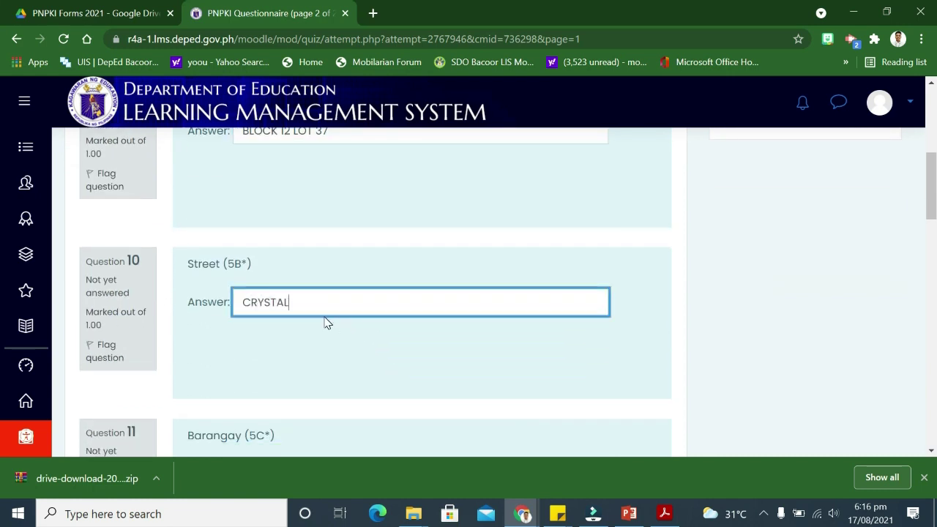
scroll(320, 326, "down", 2)
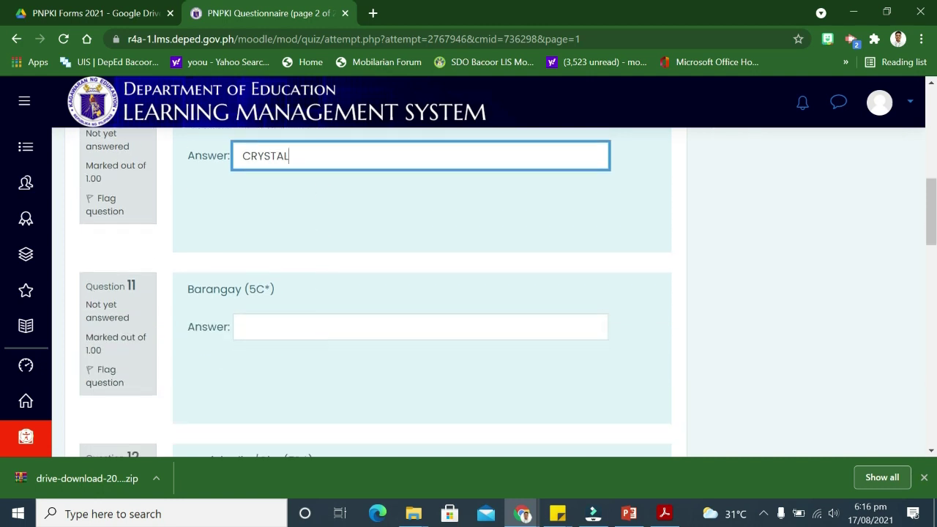
key("alt+Tab")
scroll(395, 321, "down", 1)
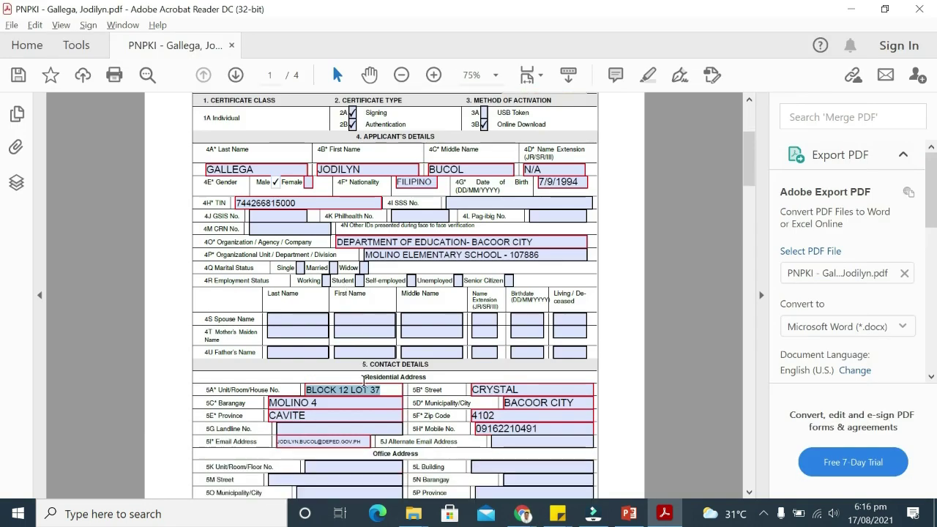
key("alt+Tab")
left_click(330, 325)
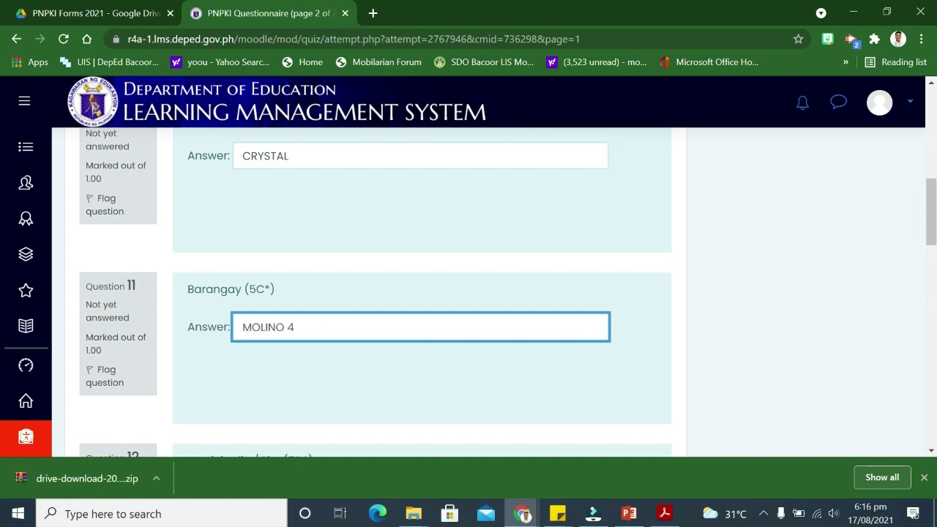
Enter the applicant's municipality/city, province and zip code answers
scroll(422, 293, "down", 2)
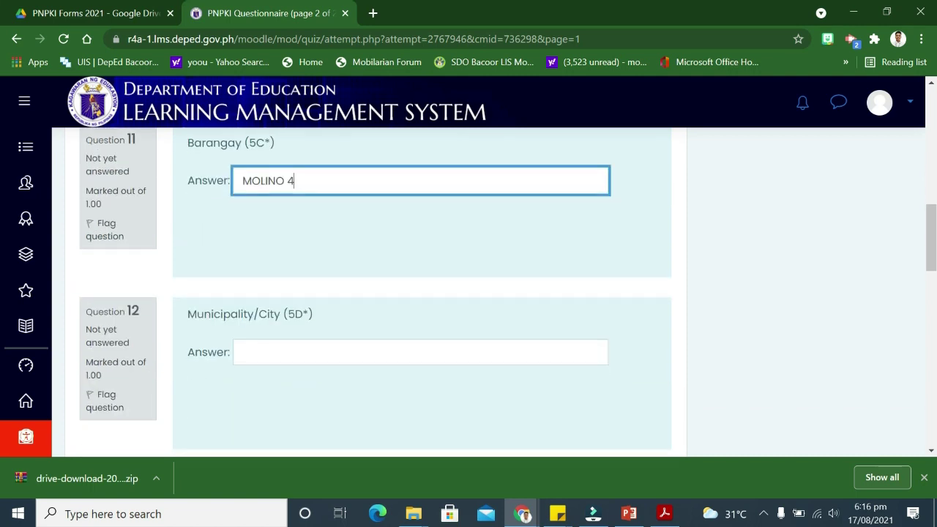
left_click(303, 345)
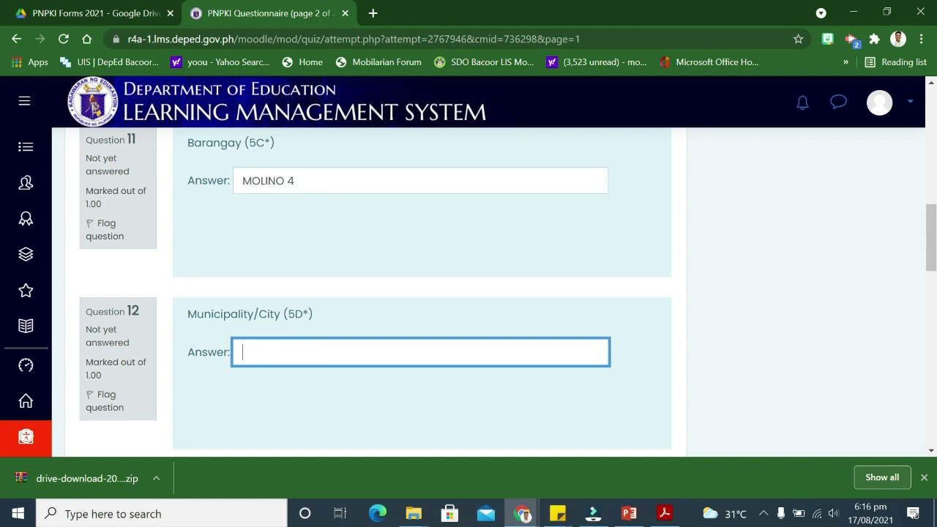
scroll(319, 360, "down", 3)
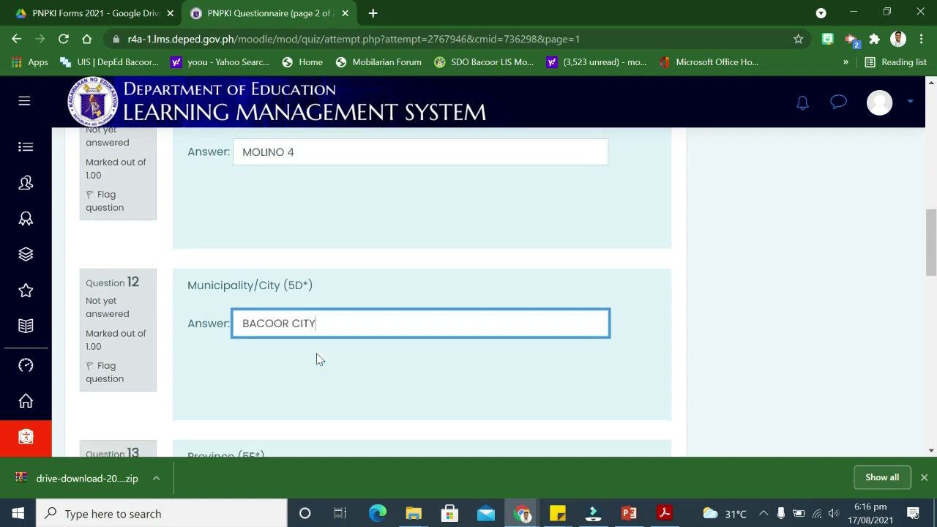
left_click(286, 297)
type("CAVITE")
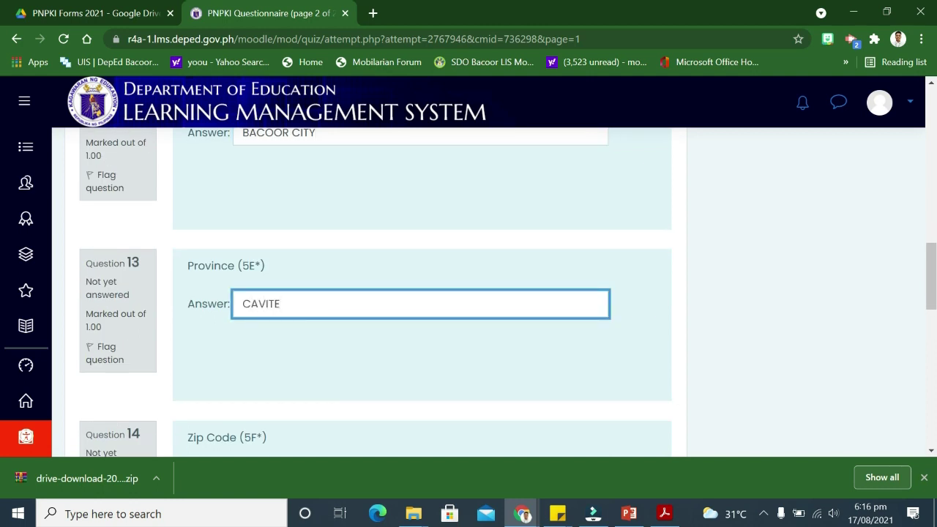
scroll(272, 326, "down", 2)
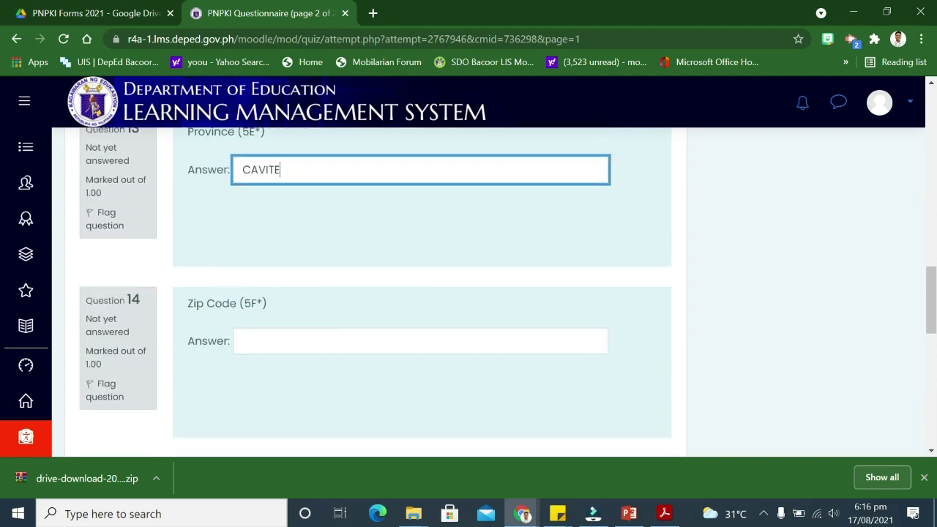
left_click(272, 326)
type("410")
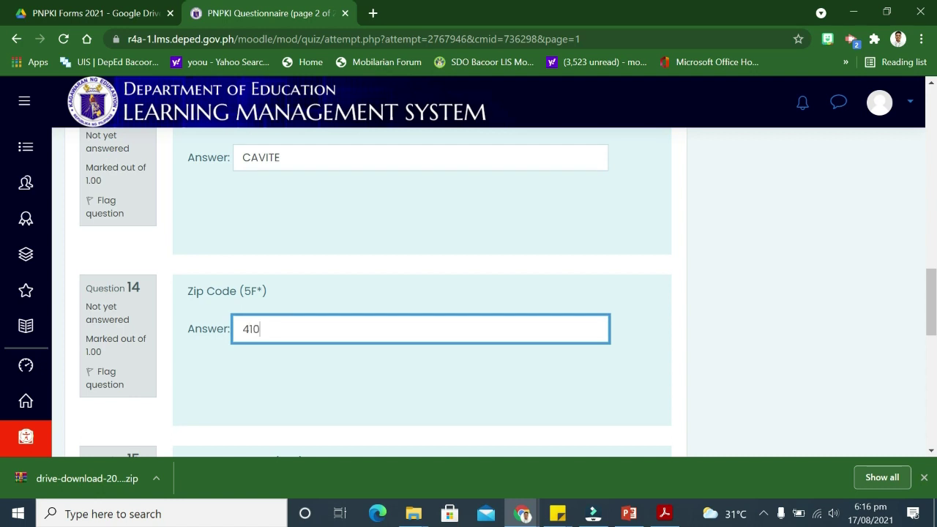
scroll(300, 330, "down", 2)
left_click(285, 354)
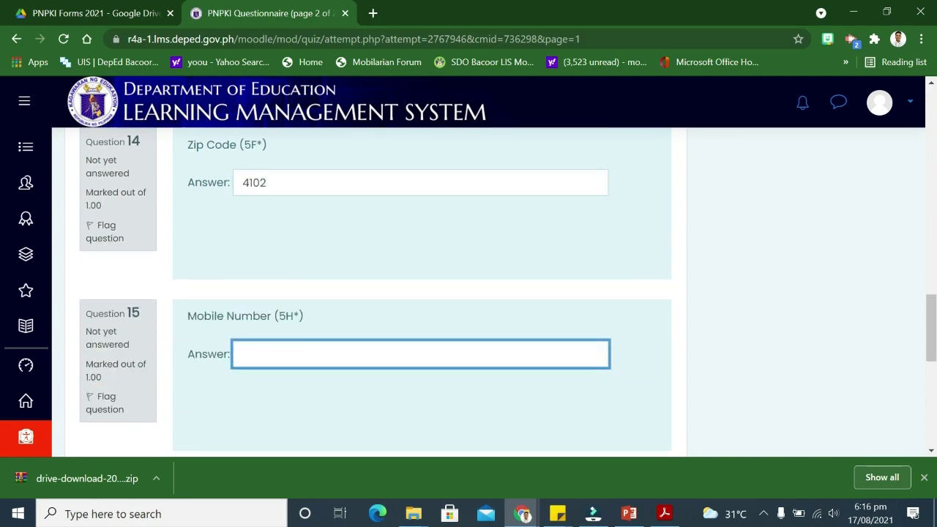
Copy the applicant's mobile number from the PDF form into Question 15
key("alt+Tab")
double_click(542, 427)
key("ctrl+c")
key("alt+Tab")
key("ctrl+v")
scroll(422, 293, "down", 3)
Paste the applicant's e-mail into Question 16, then retype it to correct the entry
left_click(293, 228)
key("alt+Tab")
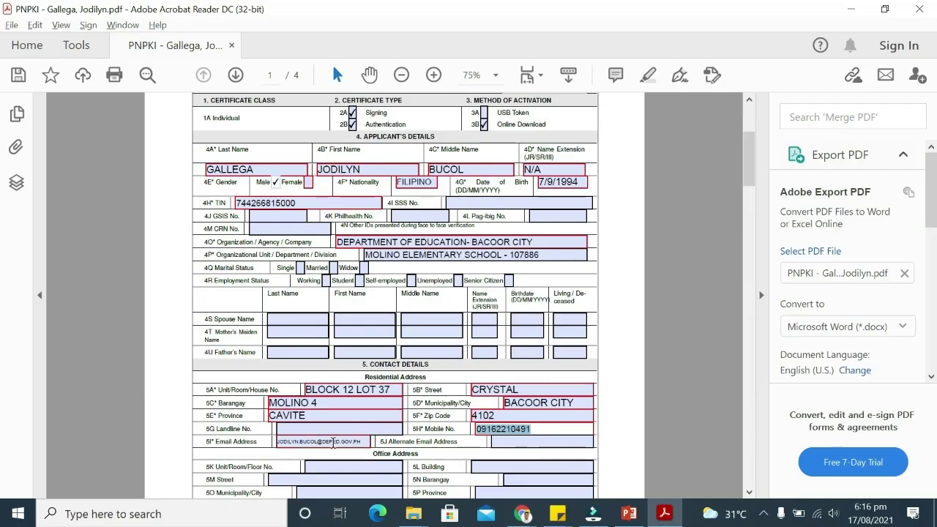
double_click(335, 441)
key("ctrl+c")
key("alt+Tab")
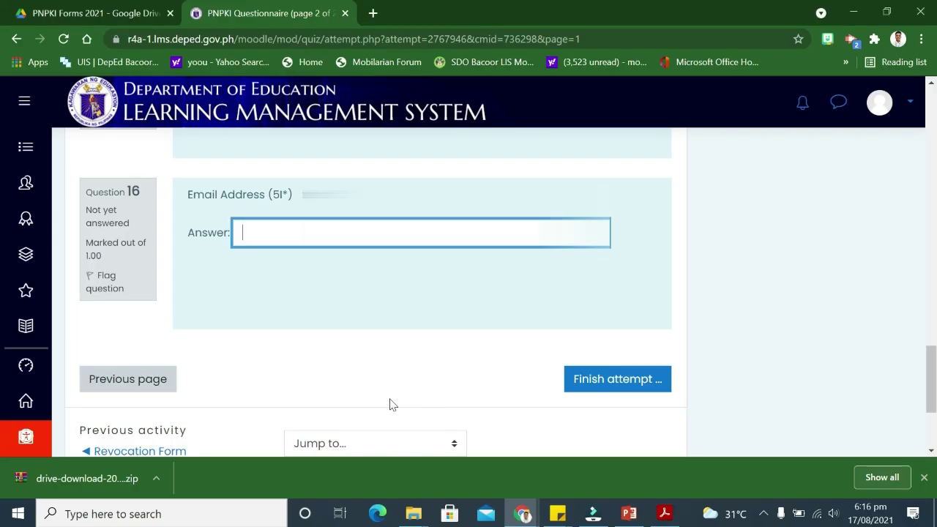
key("ctrl+v")
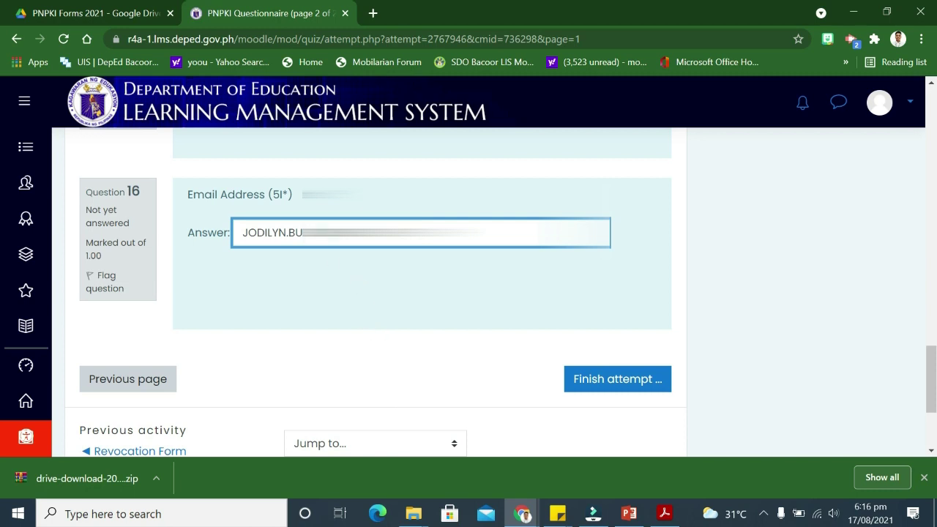
key("ctrl+a")
type("dd")
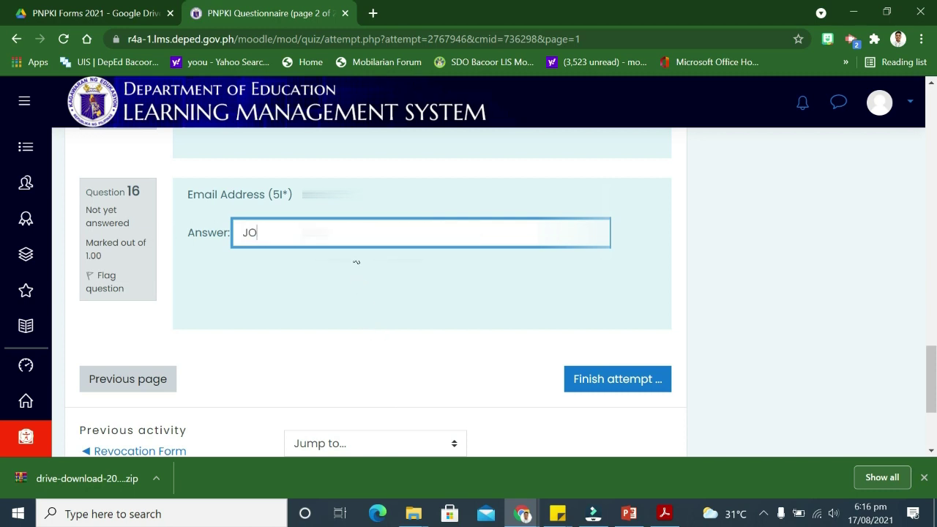
key("BackSpace")
key("BackSpace")
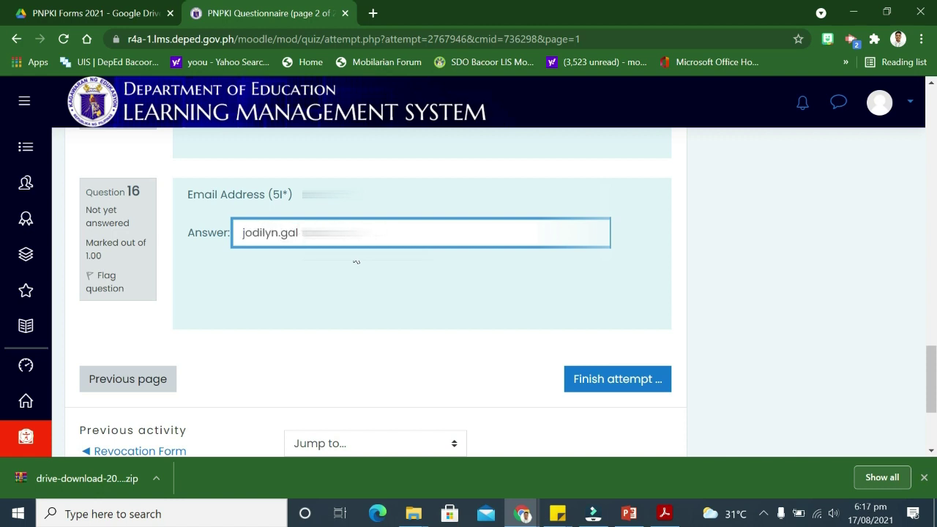
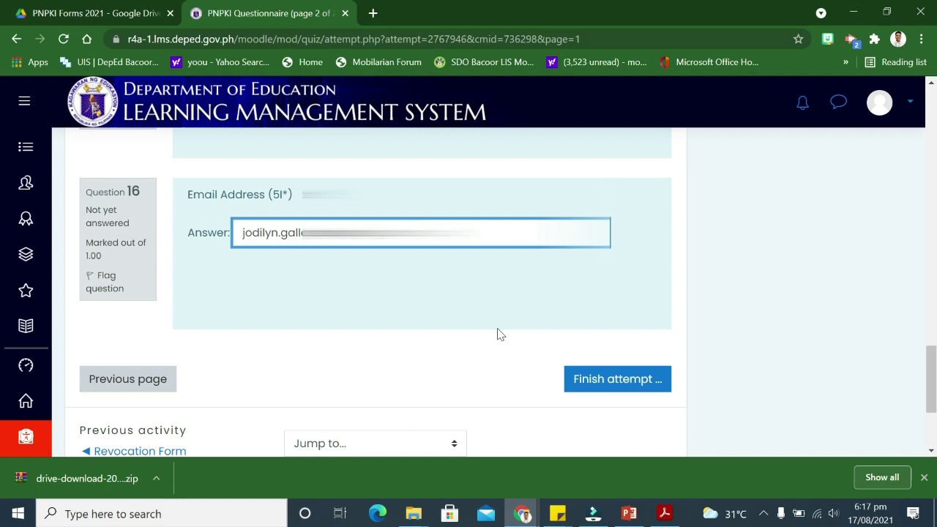
scroll(489, 370, "up", 3)
scroll(489, 370, "up", 4)
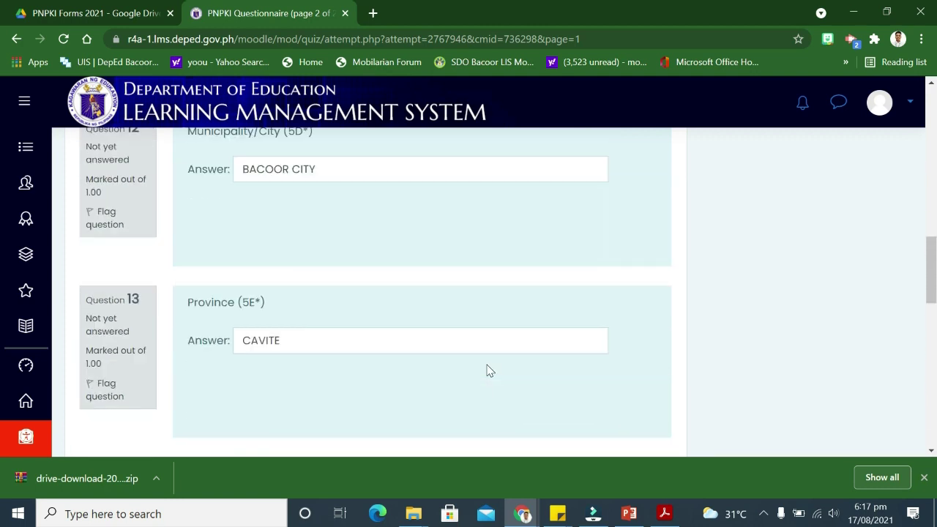
scroll(488, 370, "down", 10)
left_click(617, 200)
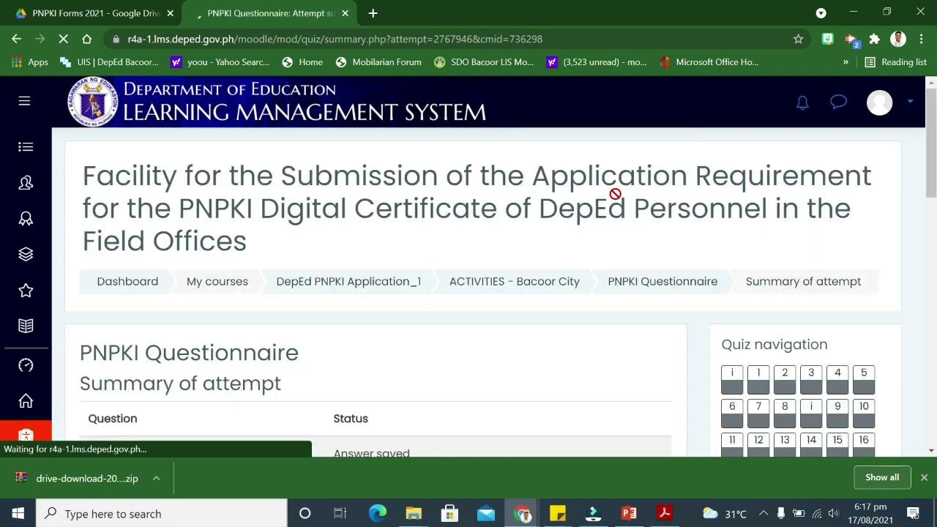
scroll(578, 275, "down", 2)
scroll(578, 274, "down", 1)
scroll(579, 274, "up", 1)
scroll(404, 266, "down", 2)
scroll(401, 253, "down", 2)
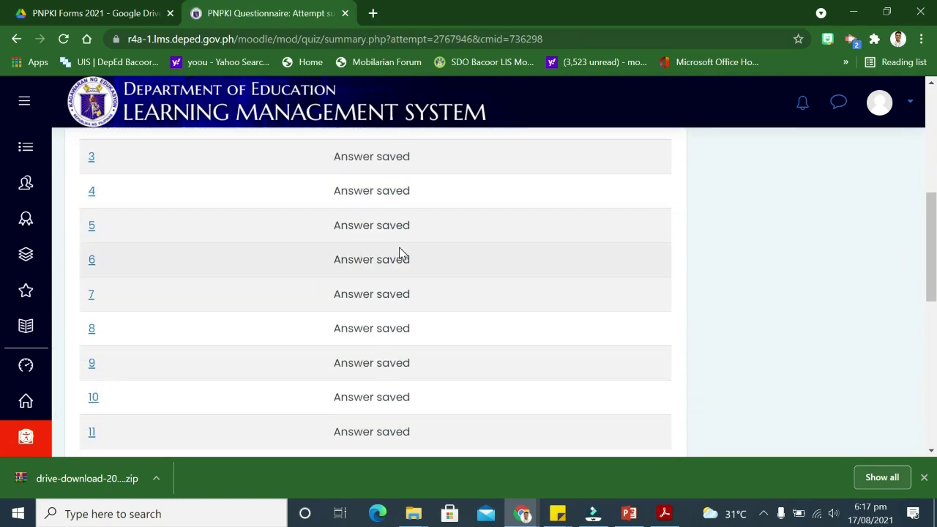
scroll(397, 260, "down", 4)
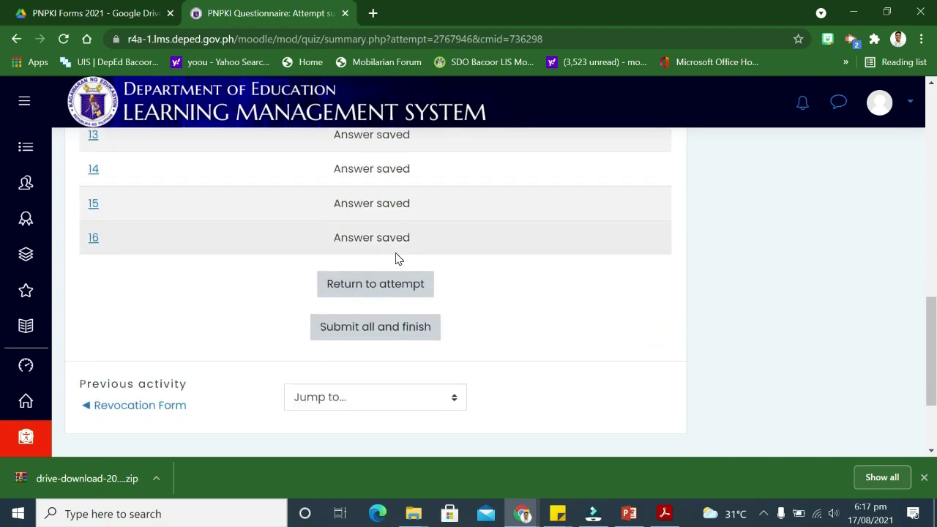
scroll(418, 256, "up", 4)
scroll(465, 251, "down", 2)
scroll(464, 251, "up", 2)
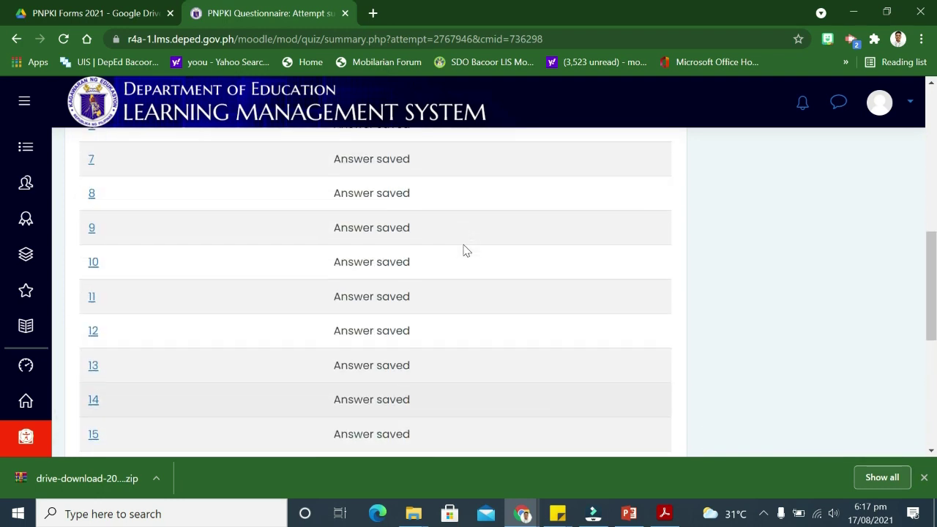
scroll(464, 251, "down", 3)
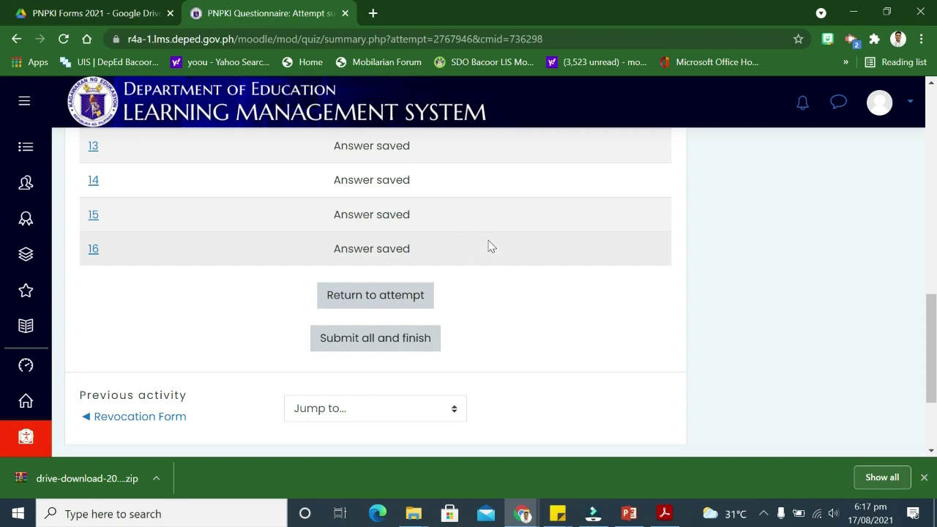
scroll(491, 247, "up", 8)
scroll(492, 246, "down", 2)
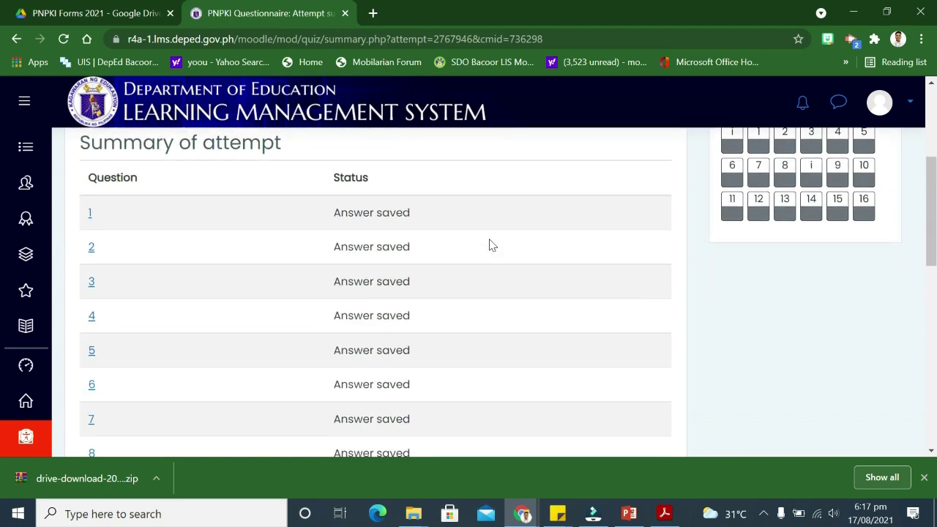
scroll(490, 247, "down", 5)
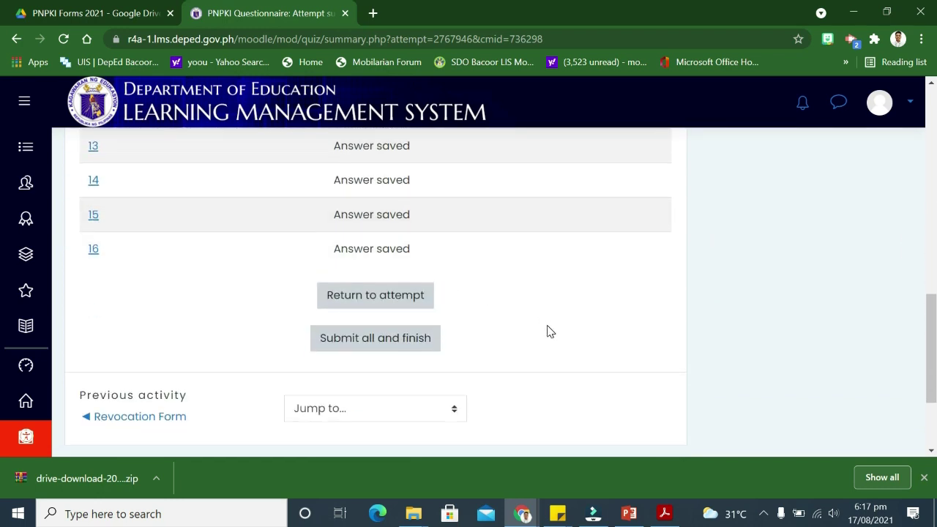
left_click(374, 347)
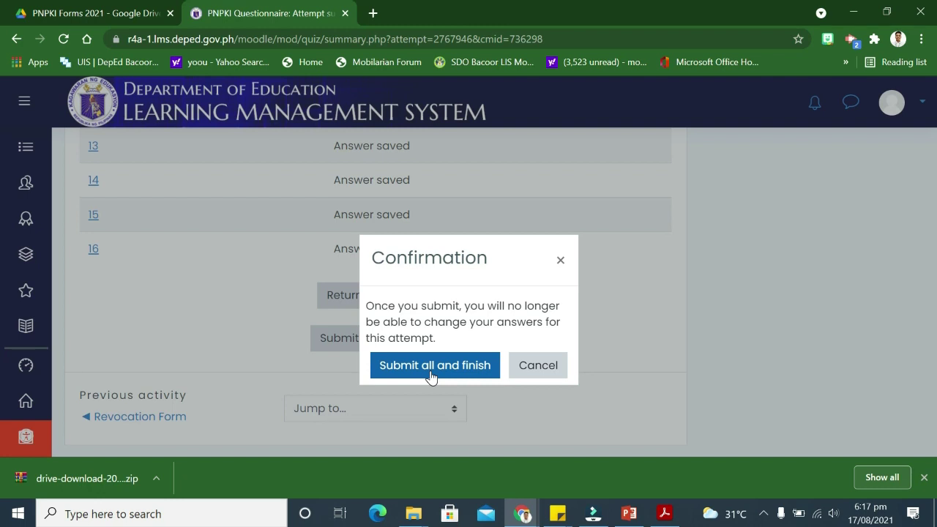
Confirm Submit all and finish, then move on to the Upload PNPKI Form Here activity
left_click(432, 366)
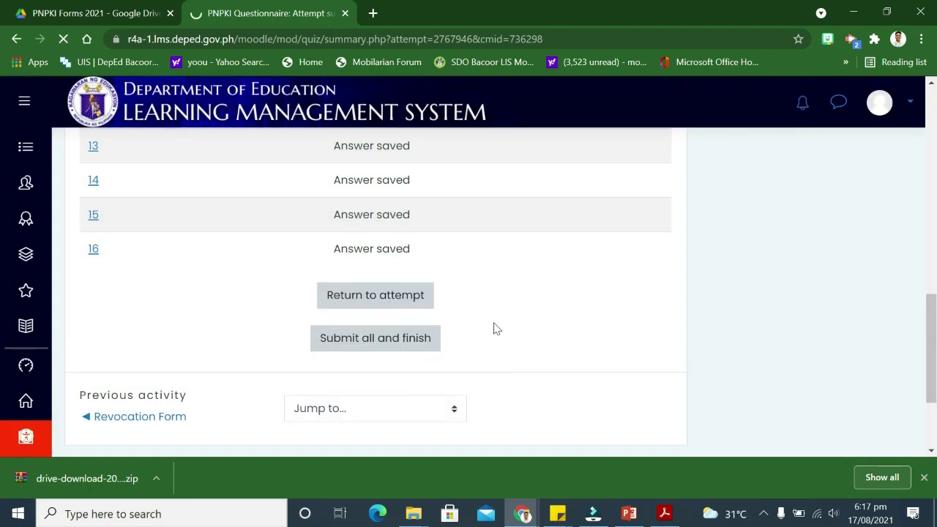
scroll(440, 325, "down", 2)
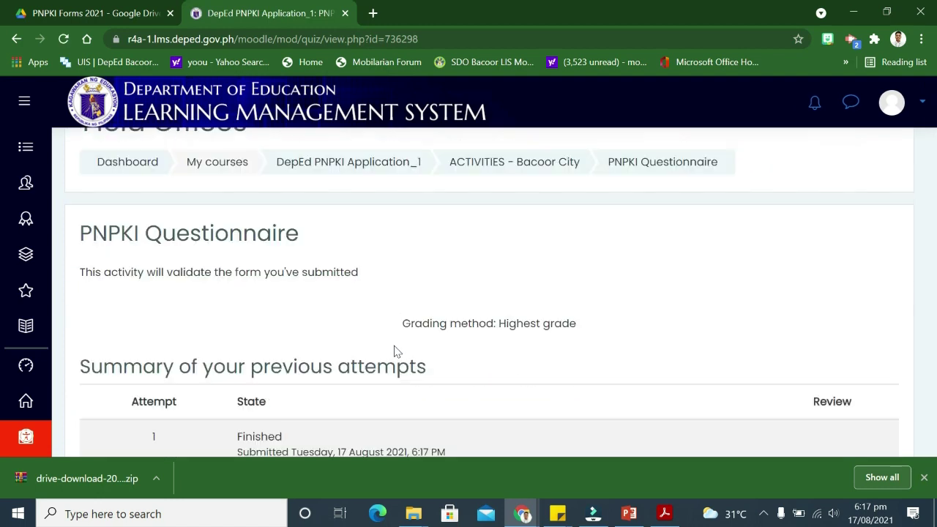
scroll(545, 312, "down", 2)
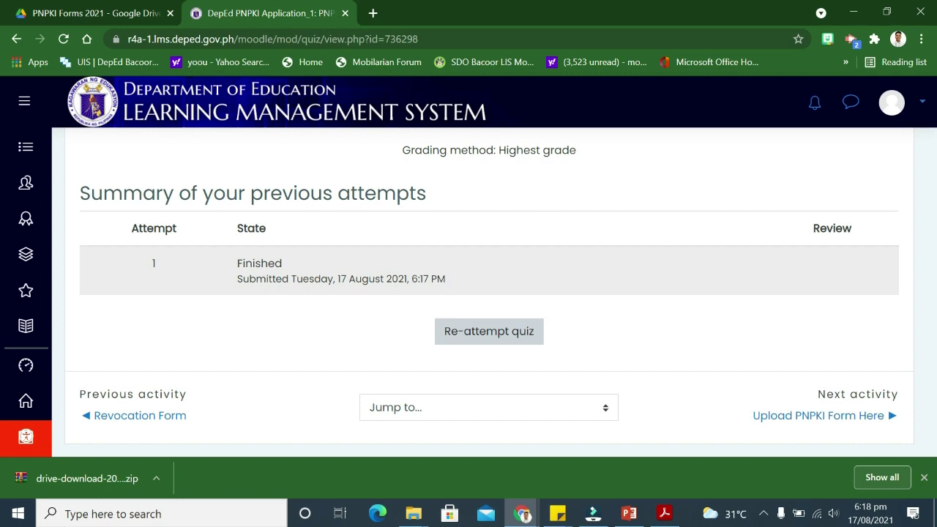
scroll(336, 282, "down", 1)
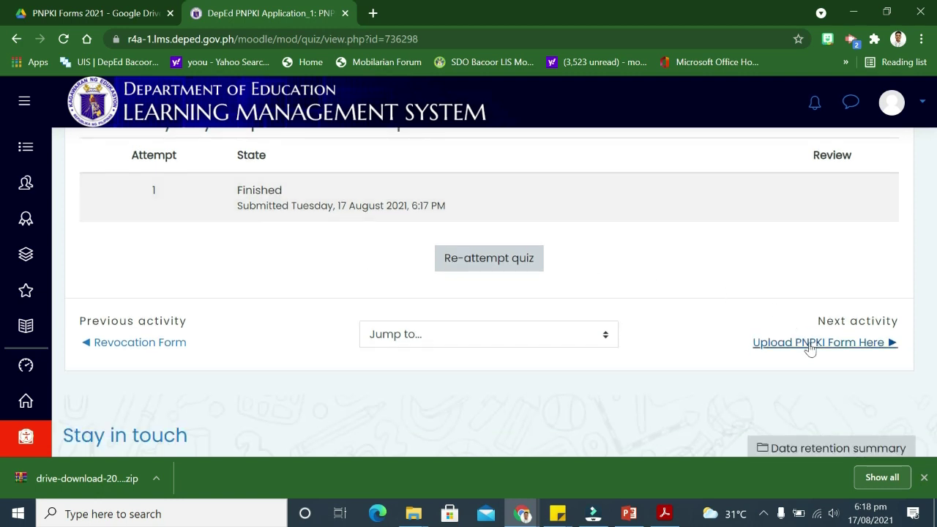
scroll(292, 259, "up", 2)
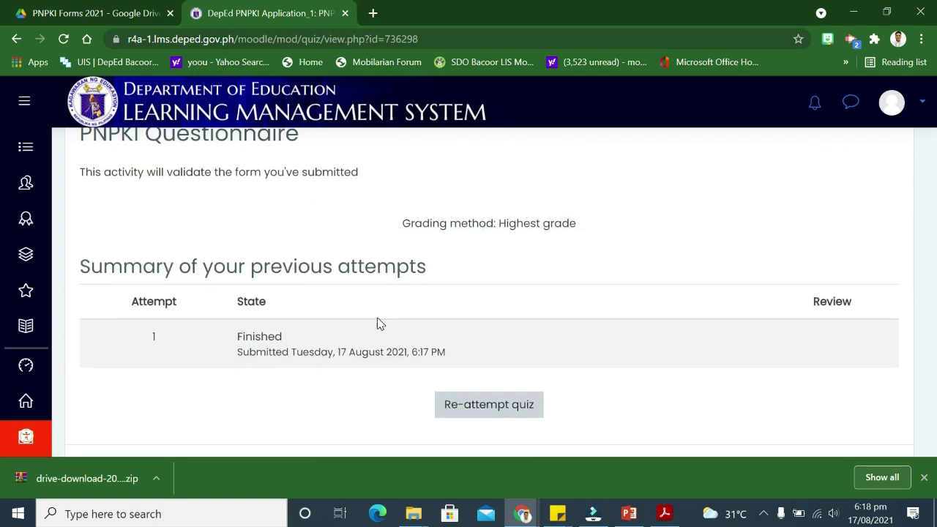
scroll(215, 220, "up", 1)
scroll(244, 227, "down", 2)
scroll(256, 229, "down", 2)
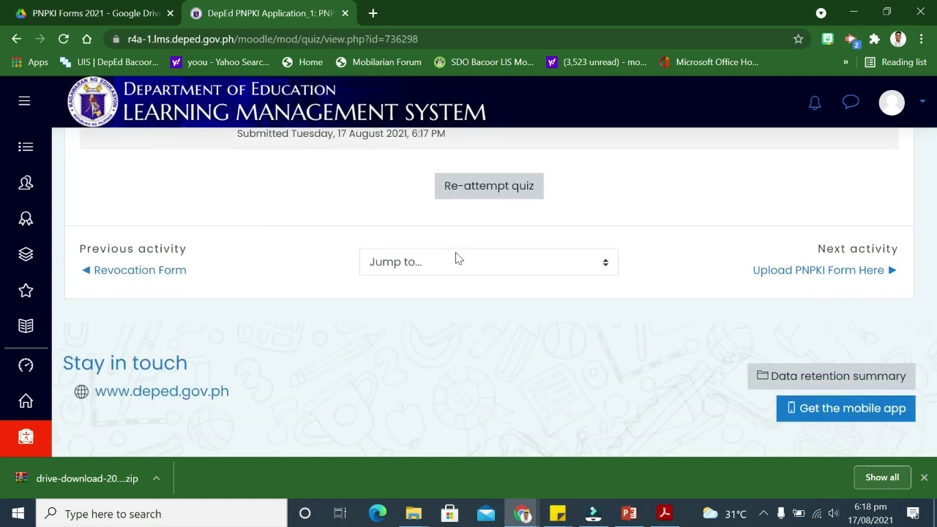
left_click(832, 272)
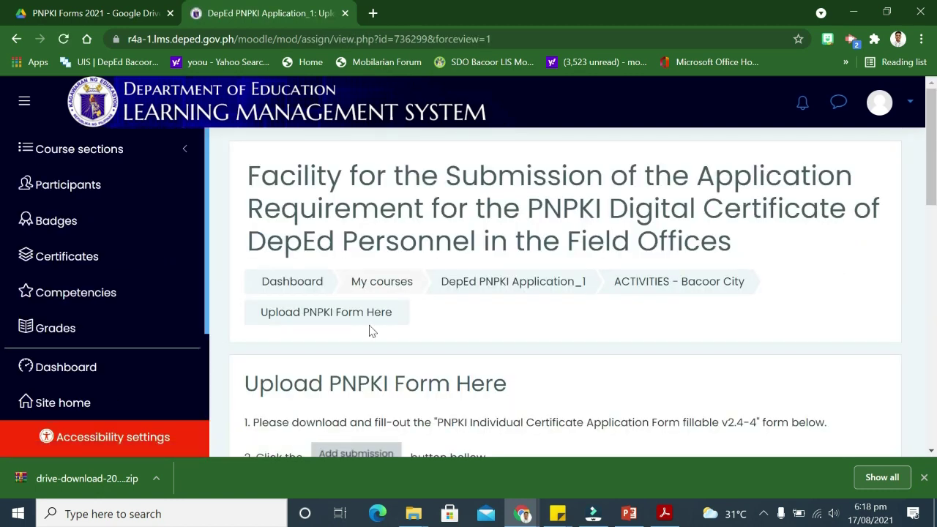
Review the empty submission status on Upload PNPKI Form Here and choose Add submission
scroll(348, 333, "down", 3)
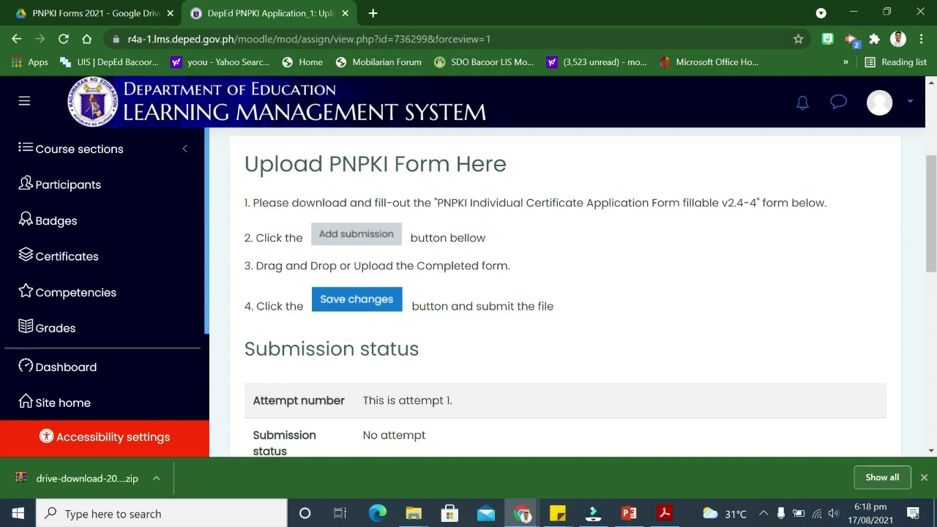
scroll(439, 284, "down", 1)
scroll(471, 277, "down", 2)
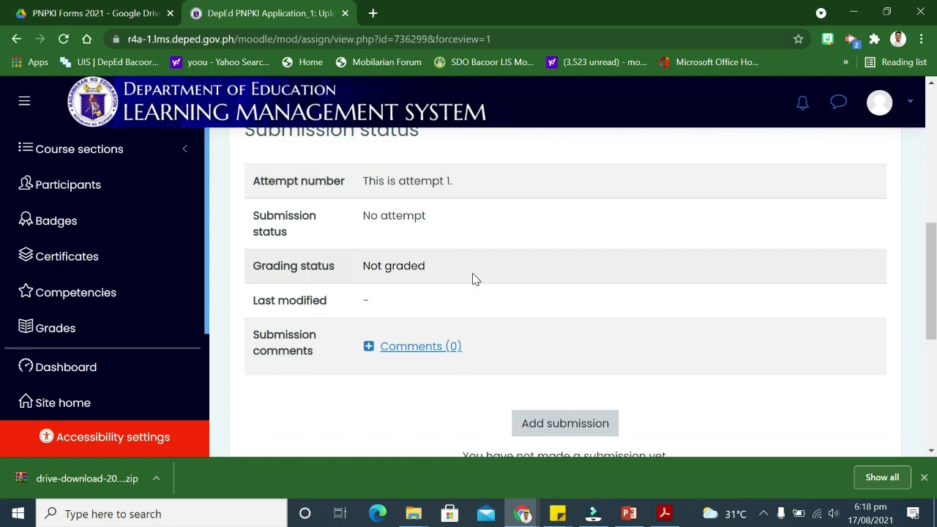
scroll(501, 275, "up", 1)
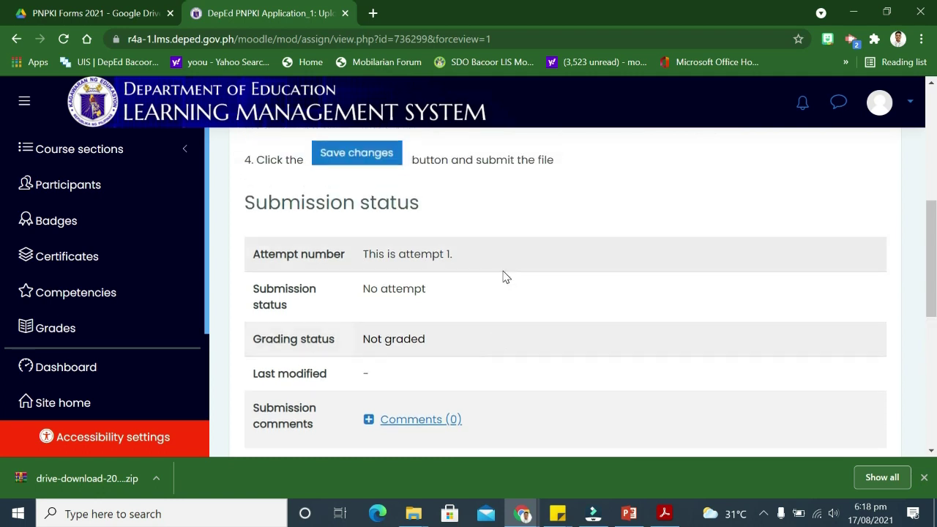
scroll(504, 277, "down", 3)
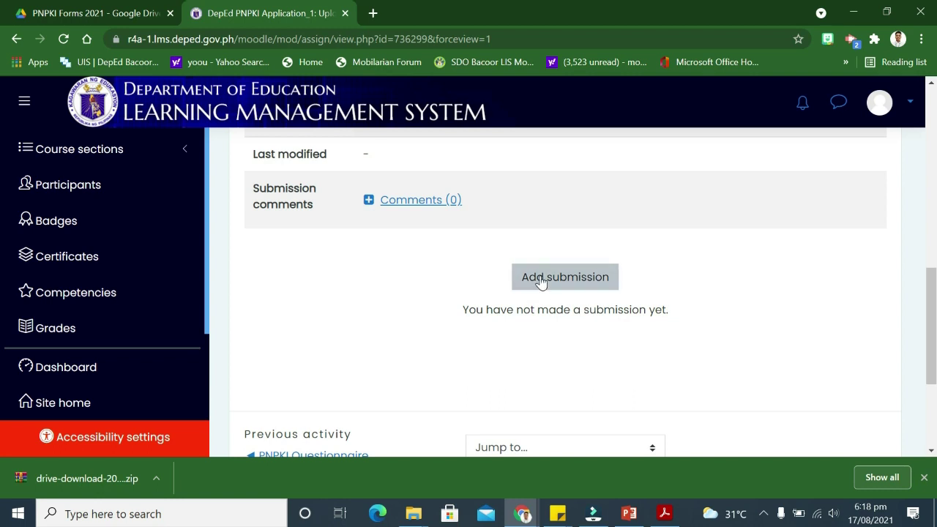
left_click(540, 283)
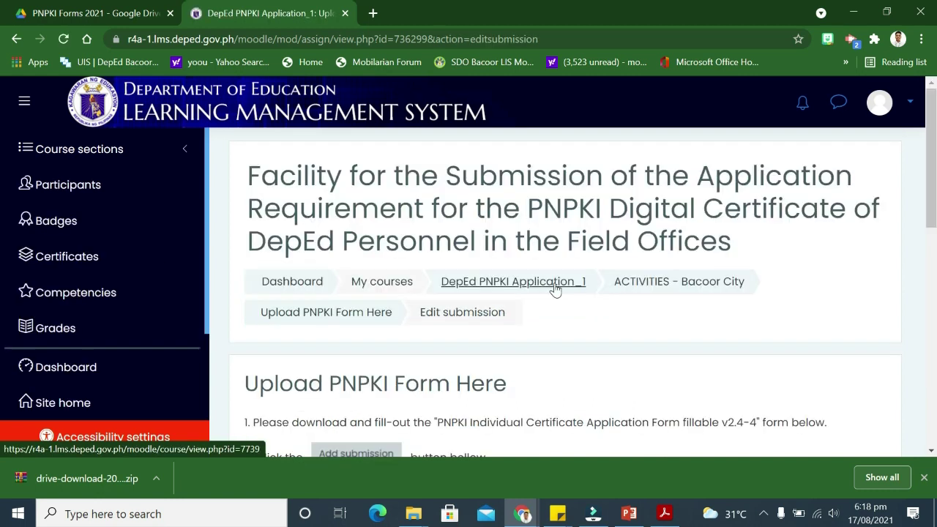
Reload the empty File submissions area and bring up the file picker
scroll(557, 287, "down", 4)
scroll(556, 300, "down", 2)
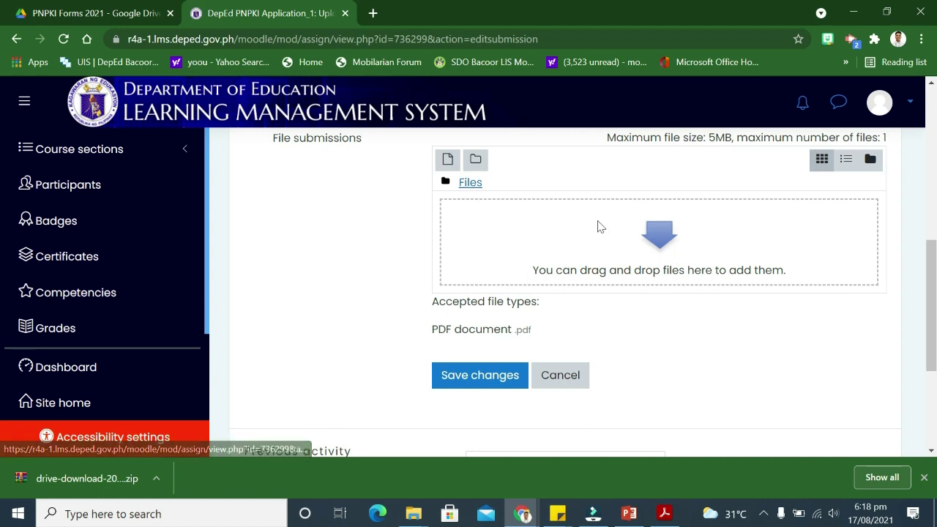
left_click(472, 185)
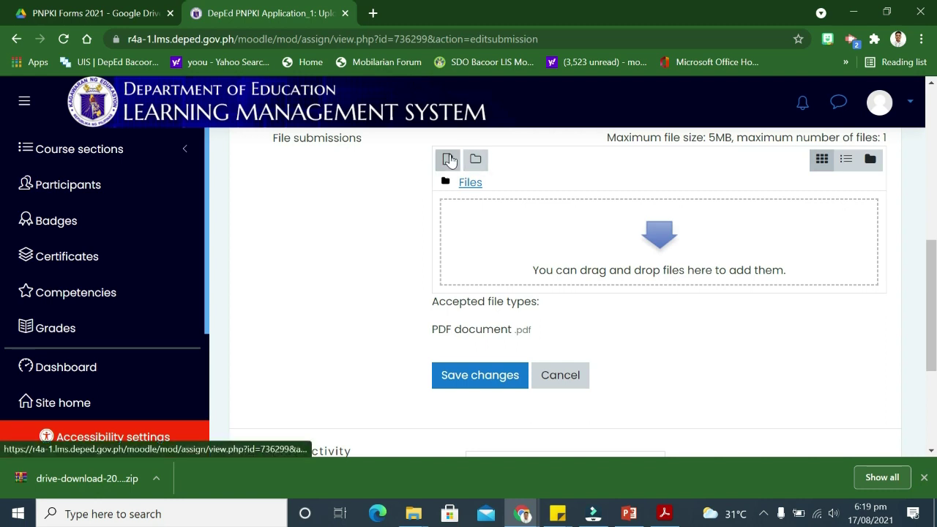
left_click(449, 160)
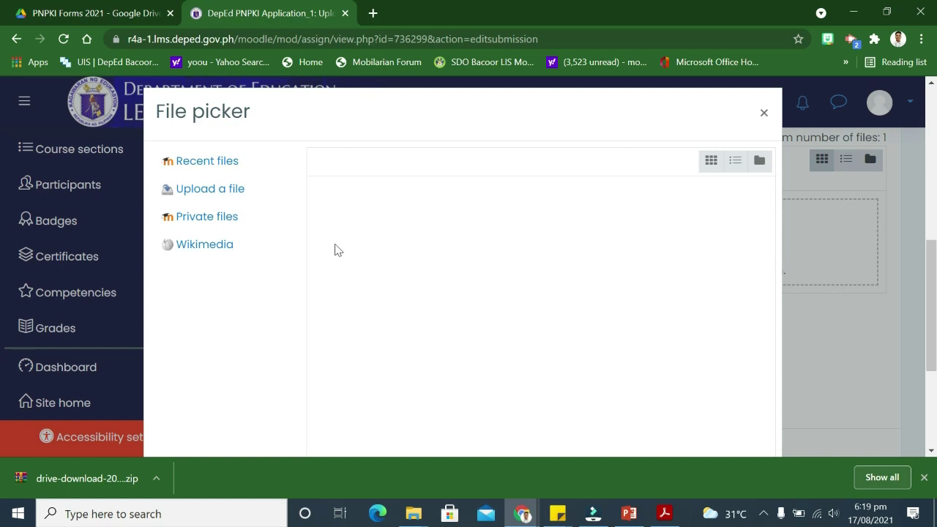
Choose Upload a file in the File picker and browse the computer for the attachment
left_click(204, 196)
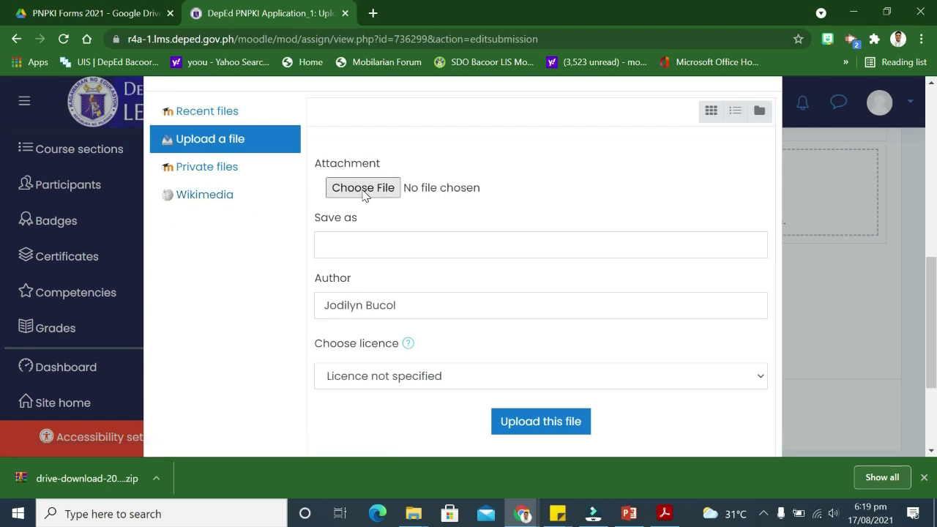
left_click(366, 193)
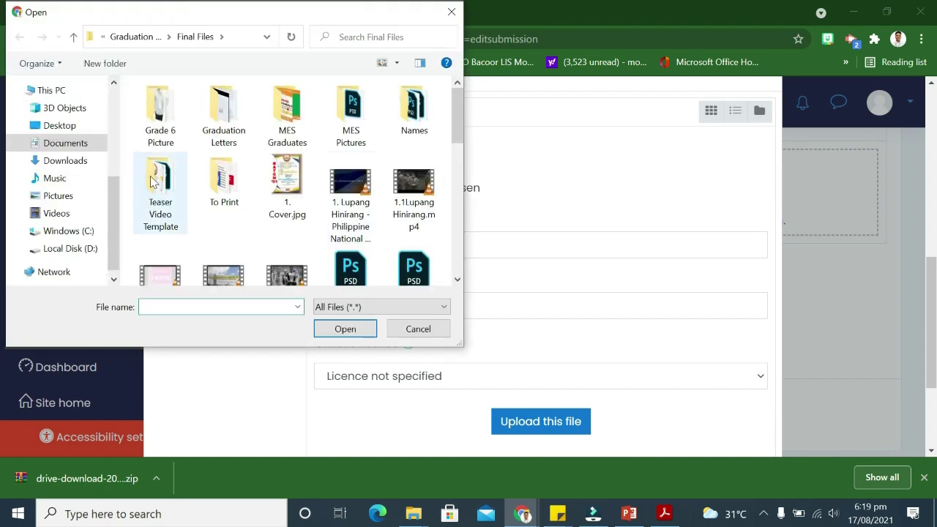
Pick the filled PNPKI PDF from Downloads' PNPKI Final File folders and upload it
left_click(64, 160)
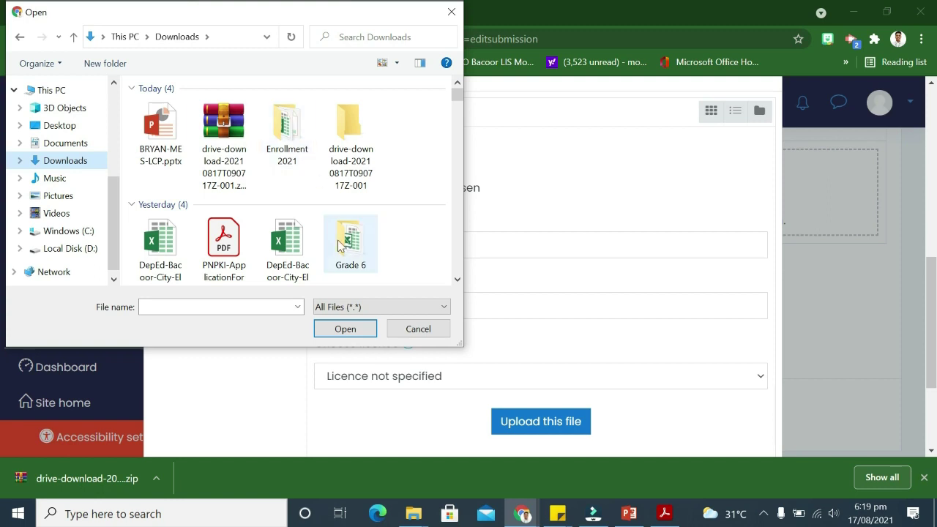
scroll(344, 242, "down", 5)
scroll(249, 239, "down", 6)
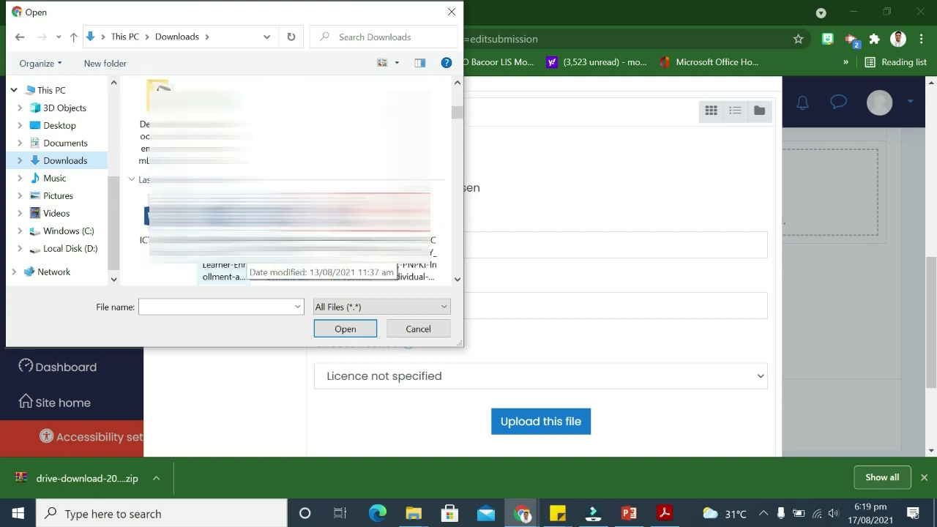
scroll(286, 183, "down", 5)
scroll(286, 179, "down", 5)
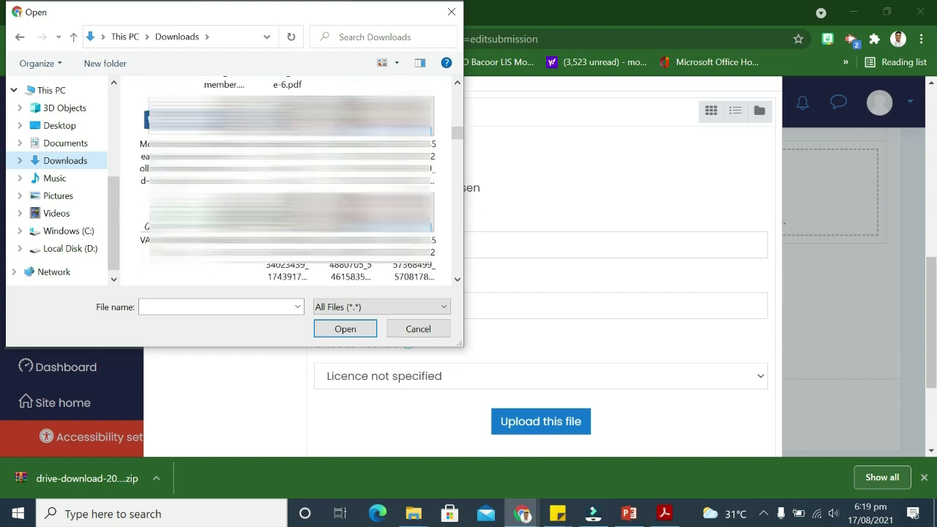
scroll(285, 179, "down", 2)
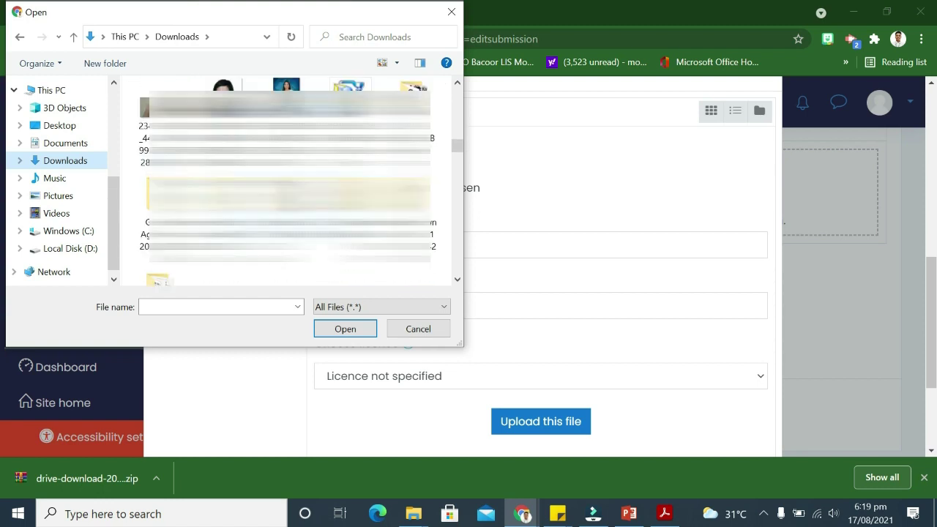
double_click(413, 123)
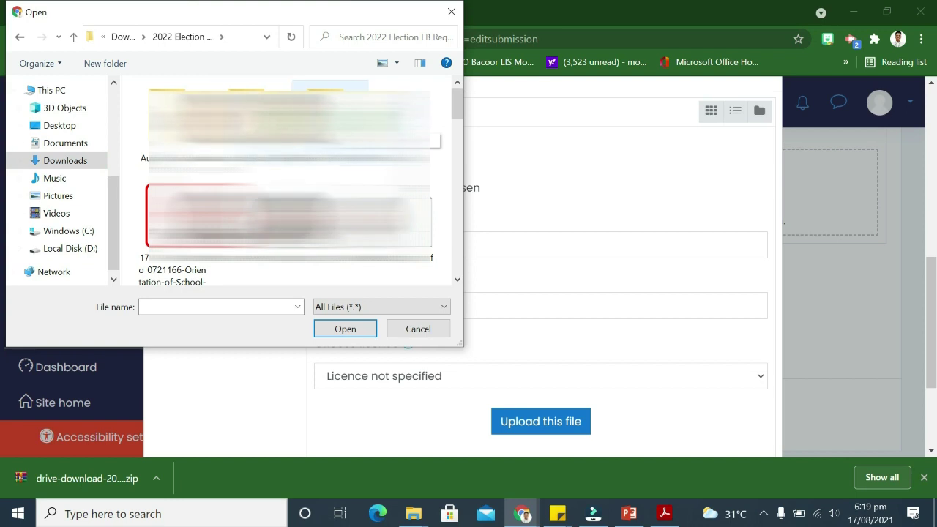
double_click(331, 85)
double_click(234, 108)
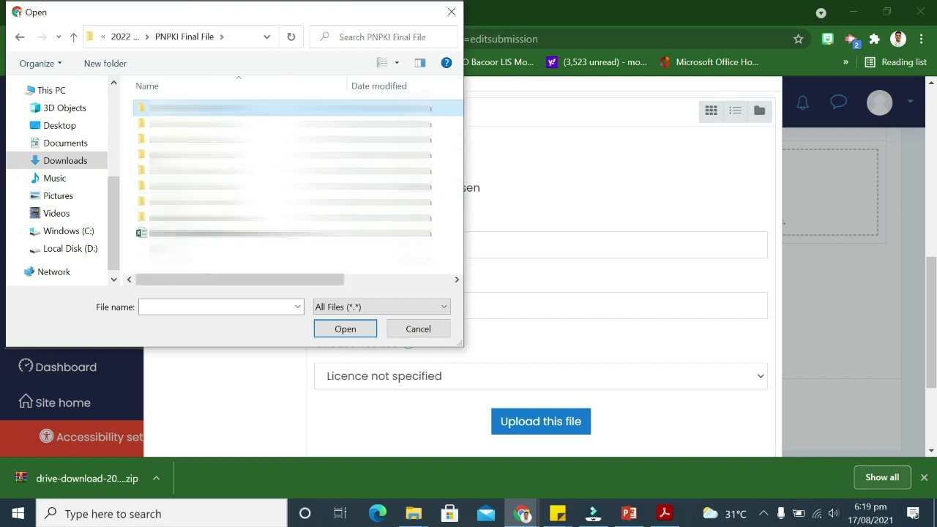
double_click(237, 174)
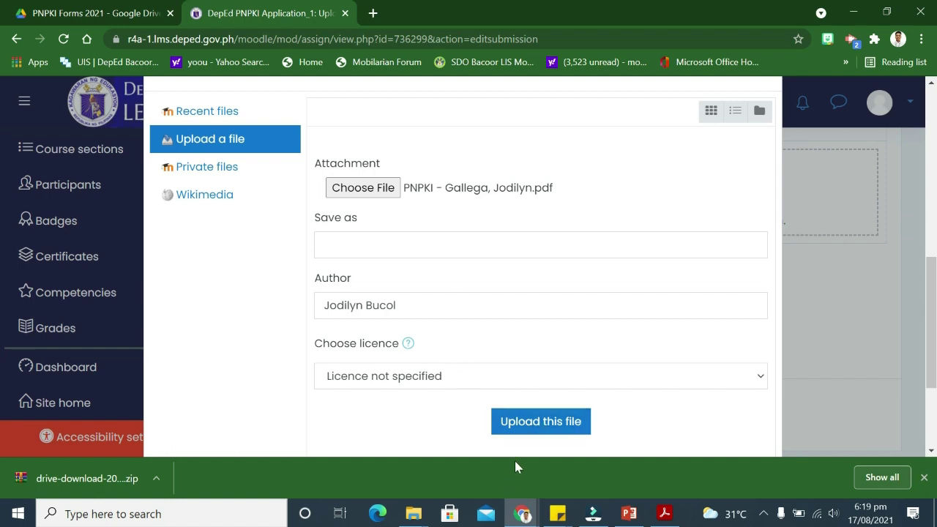
left_click(529, 422)
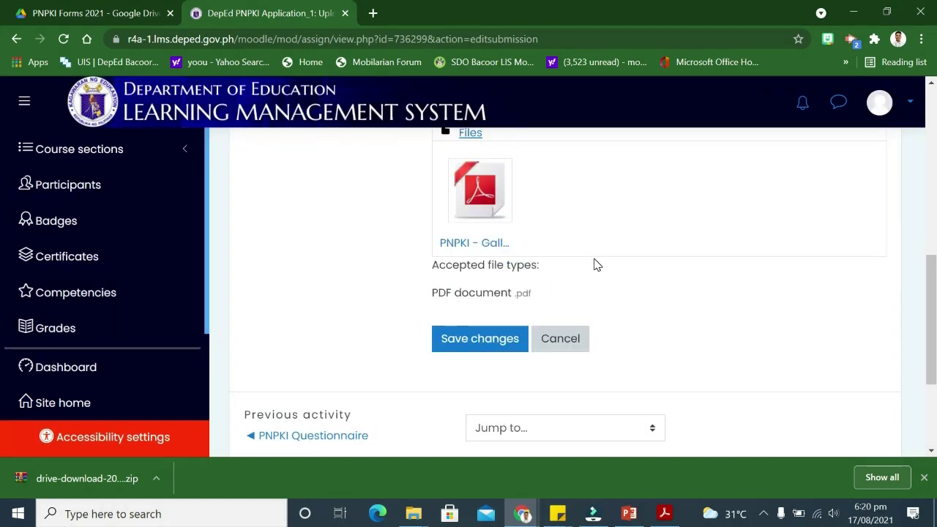
Save changes to submit the attached PNPKI PDF
scroll(641, 283, "up", 1)
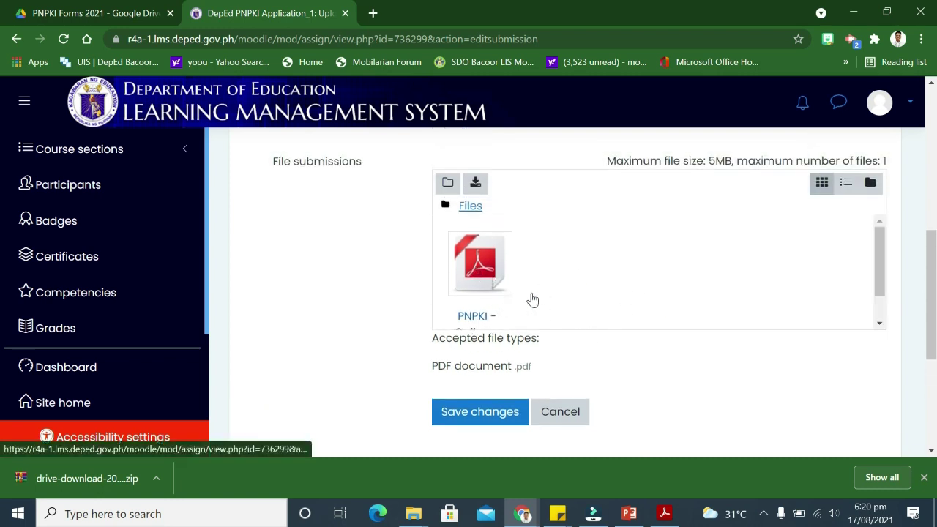
scroll(491, 349, "down", 1)
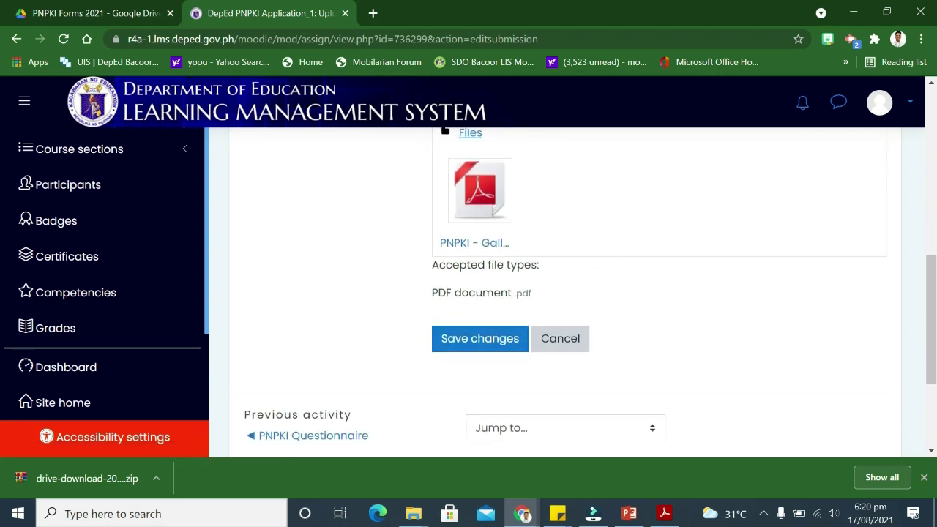
left_click(472, 344)
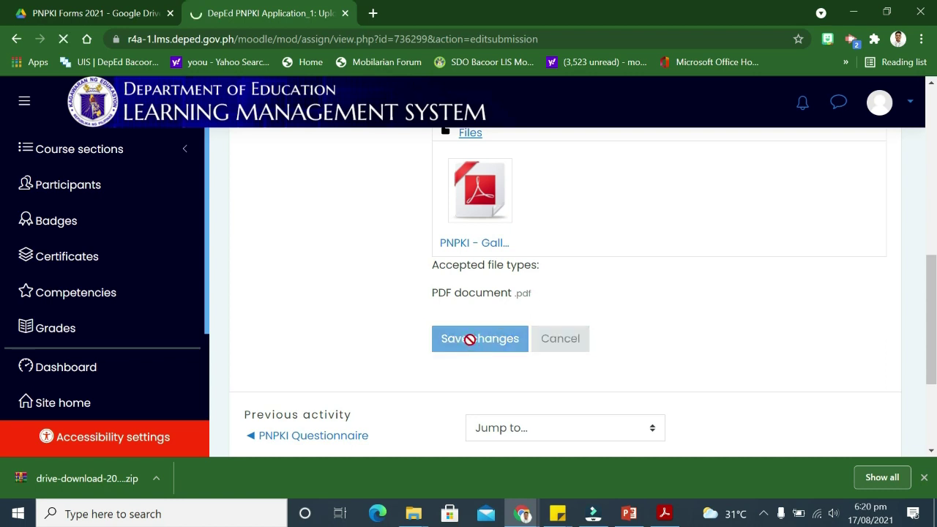
Scroll through the Submission status table to confirm the PDF reads Submitted for grading
scroll(476, 326, "down", 5)
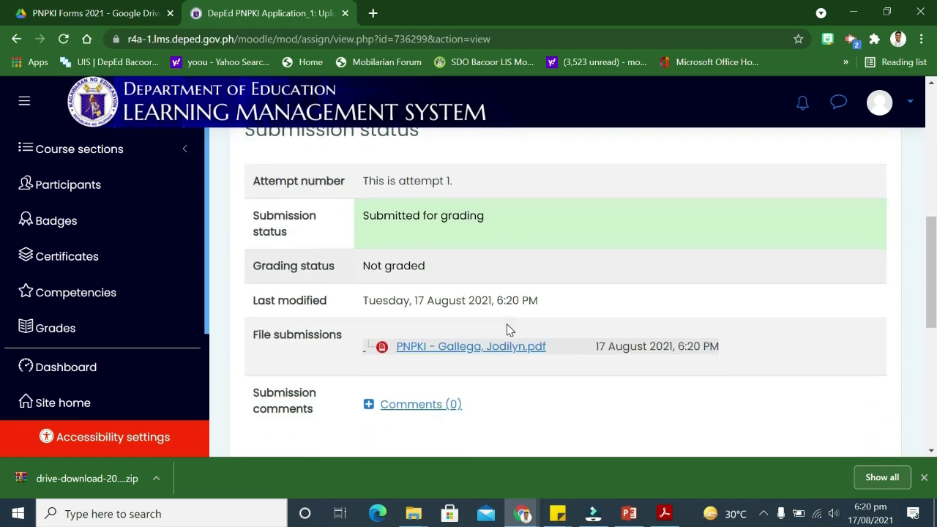
scroll(510, 330, "down", 2)
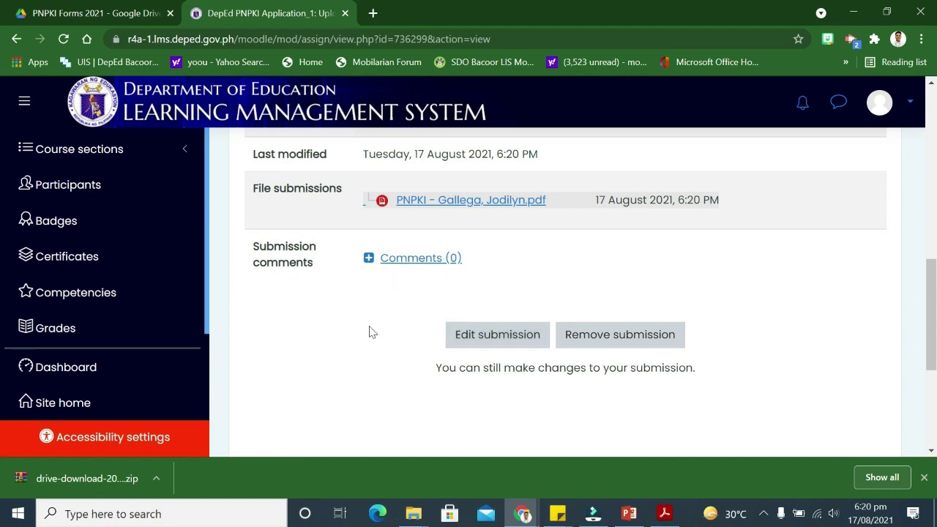
scroll(370, 332, "up", 1)
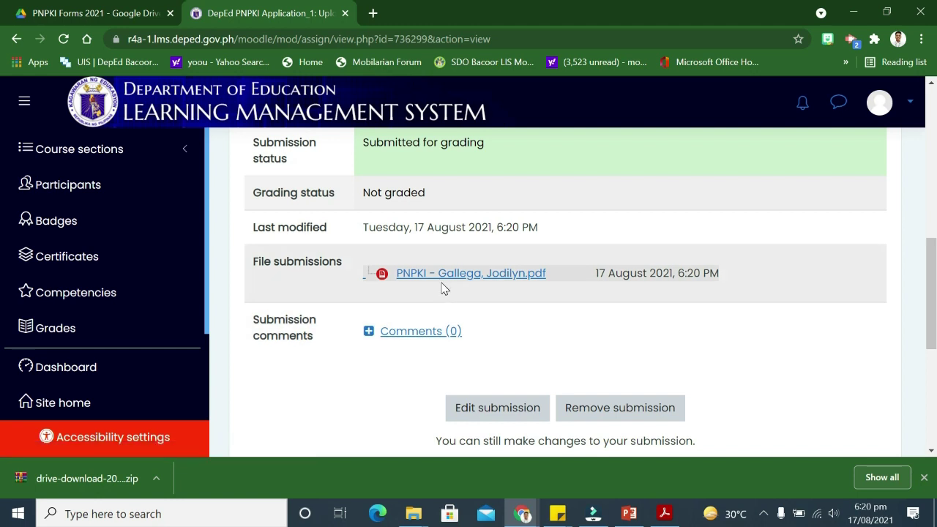
scroll(442, 288, "down", 1)
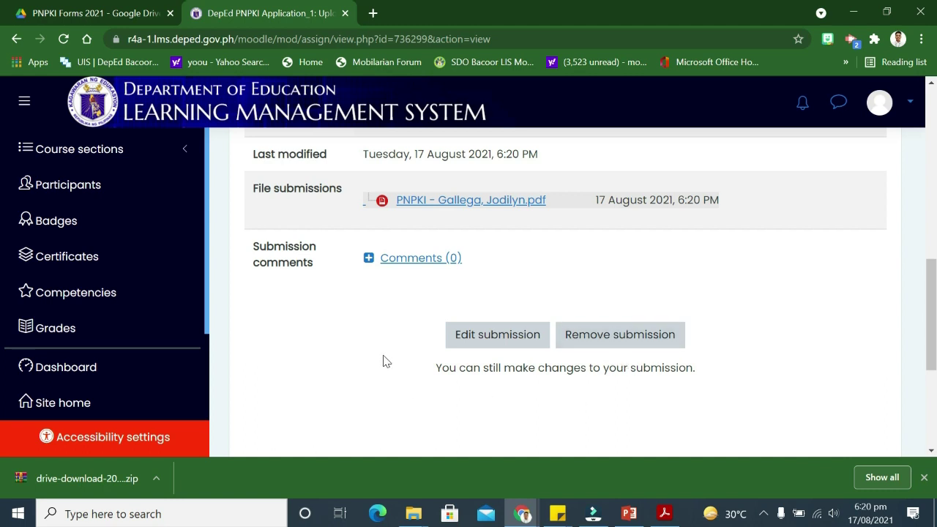
scroll(383, 360, "up", 3)
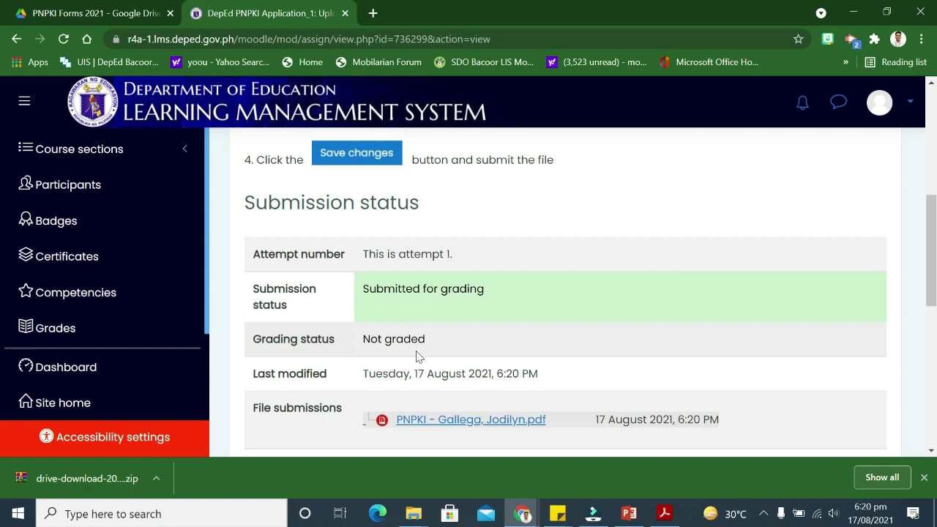
scroll(414, 376, "down", 1)
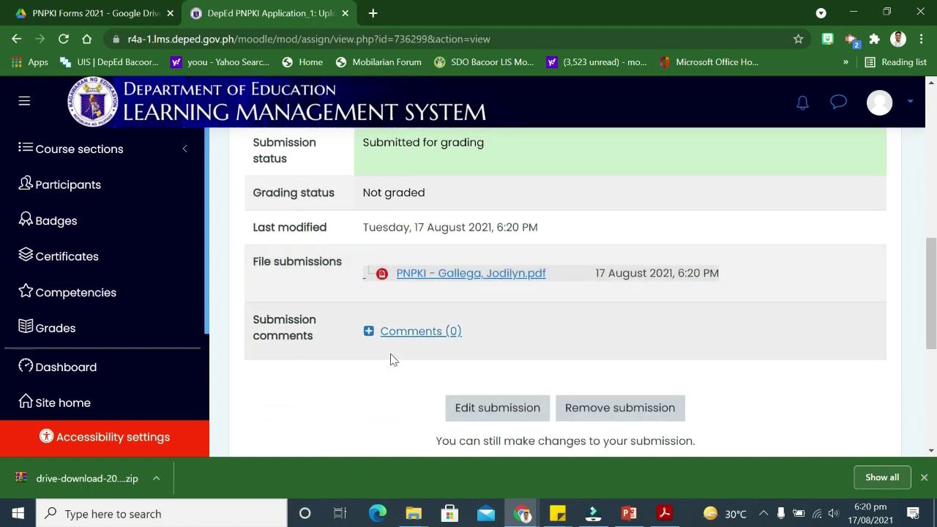
scroll(391, 360, "down", 4)
scroll(408, 358, "up", 4)
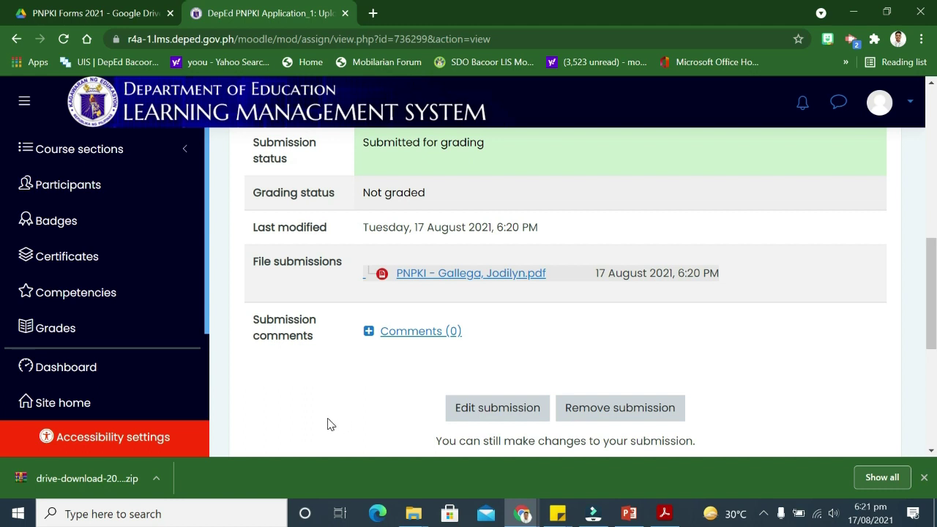
scroll(327, 429, "up", 1)
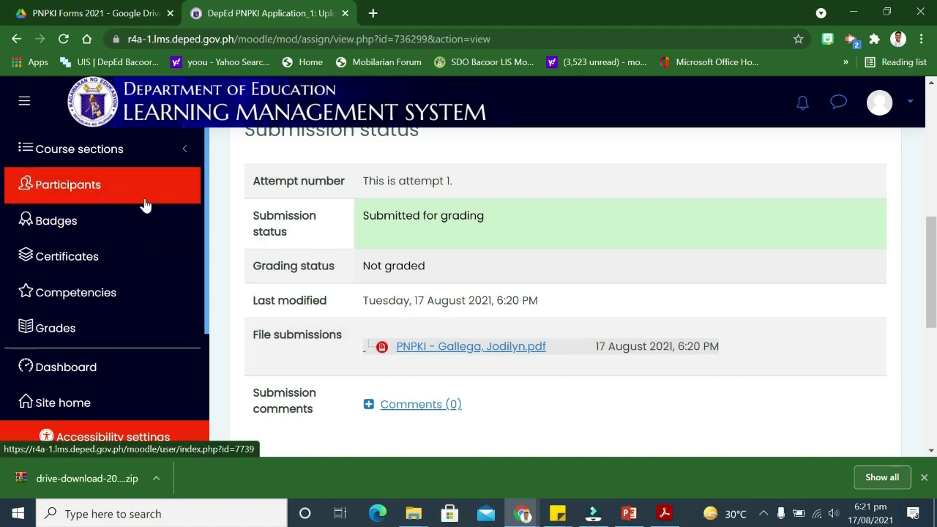
scroll(219, 261, "down", 1)
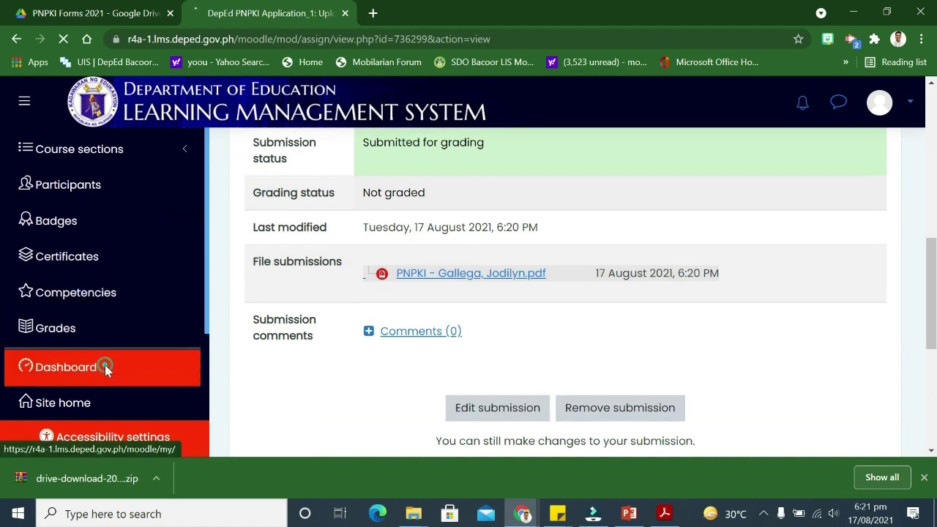
Return to the Dashboard and open the Professional Development PNPKI course from Course overview
left_click(104, 369)
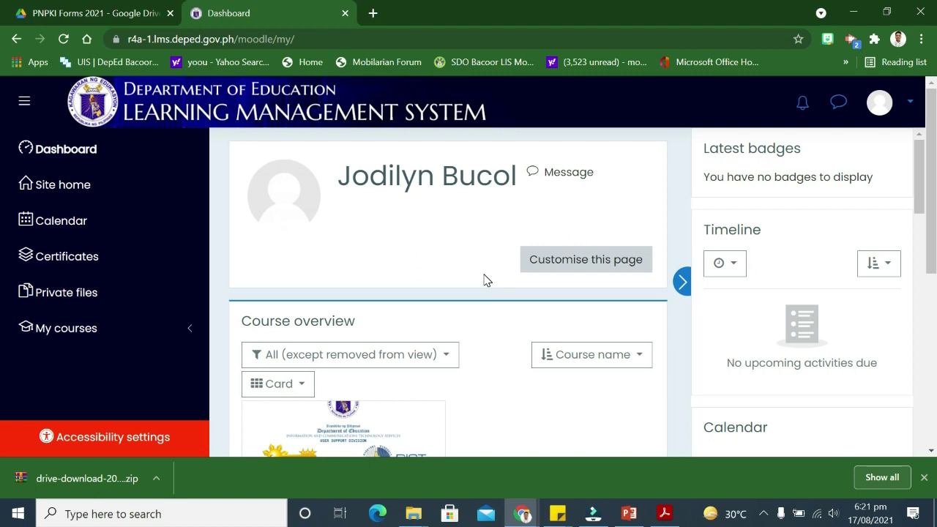
scroll(483, 282, "down", 4)
scroll(483, 285, "up", 3)
scroll(485, 285, "down", 2)
scroll(483, 283, "up", 2)
scroll(483, 283, "down", 2)
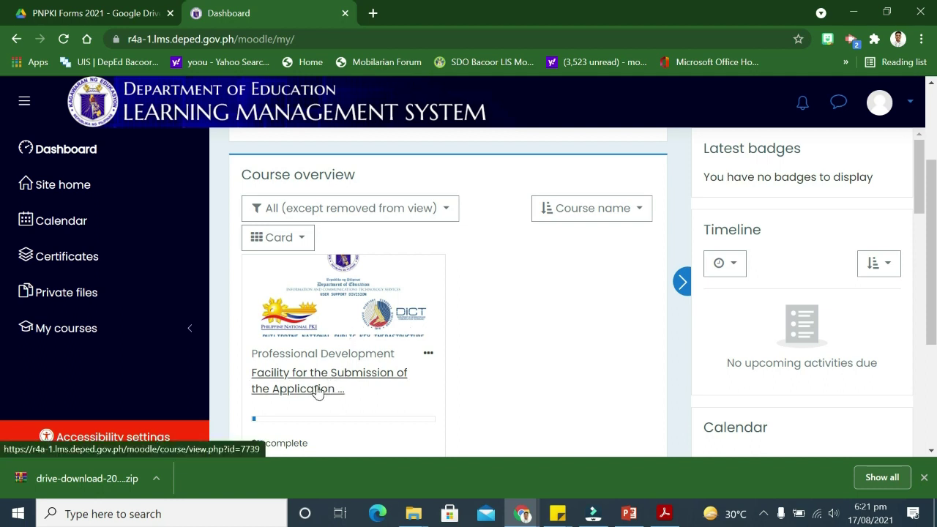
left_click(327, 391)
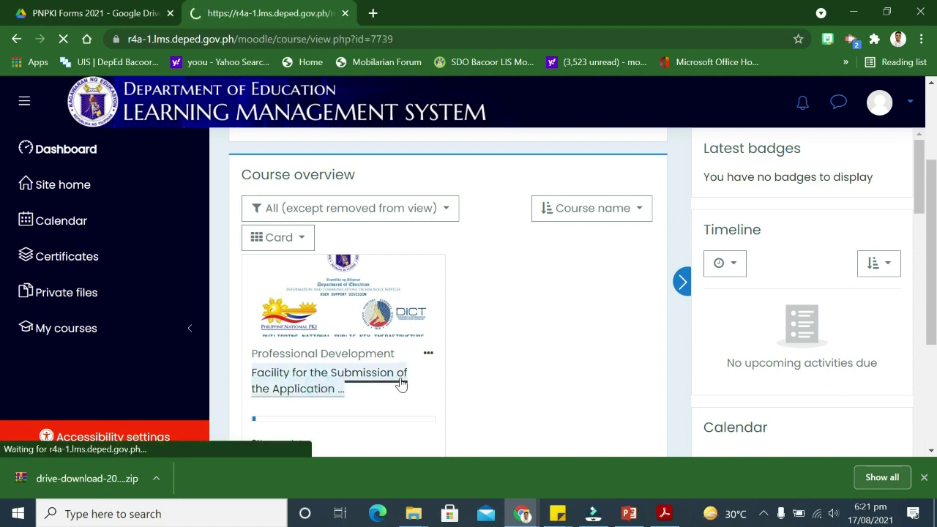
scroll(452, 337, "down", 1)
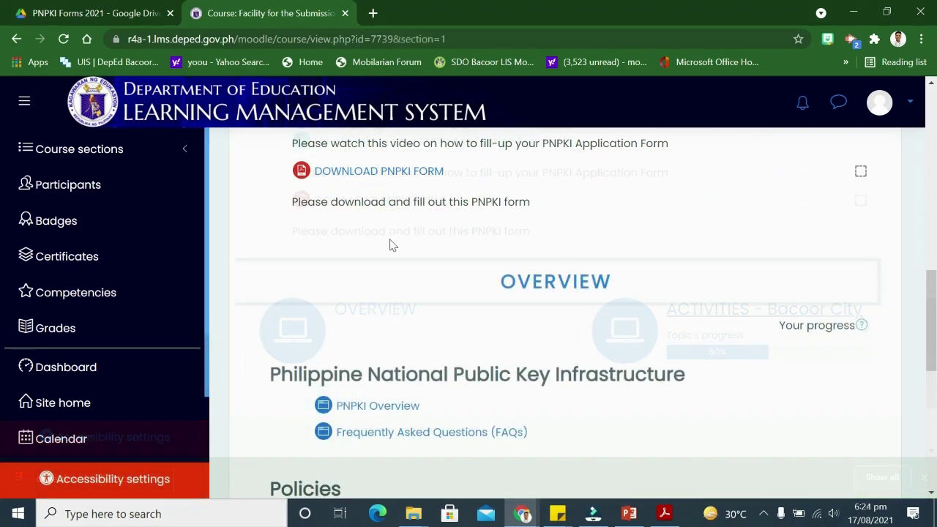
scroll(391, 246, "down", 1)
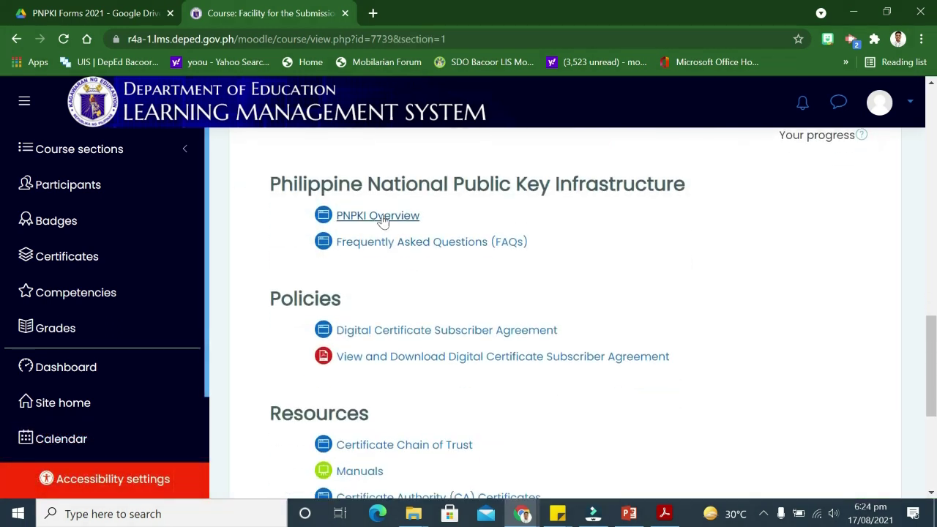
scroll(382, 221, "down", 2)
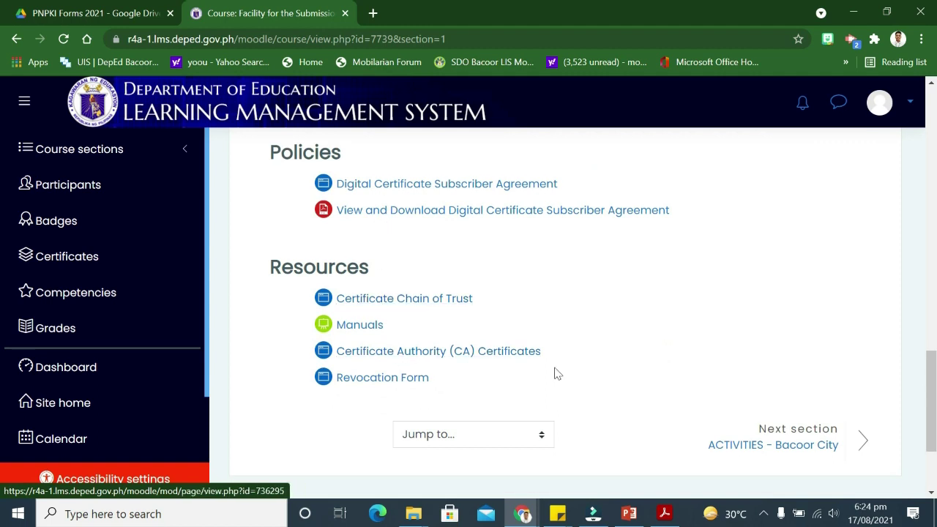
left_click(862, 445)
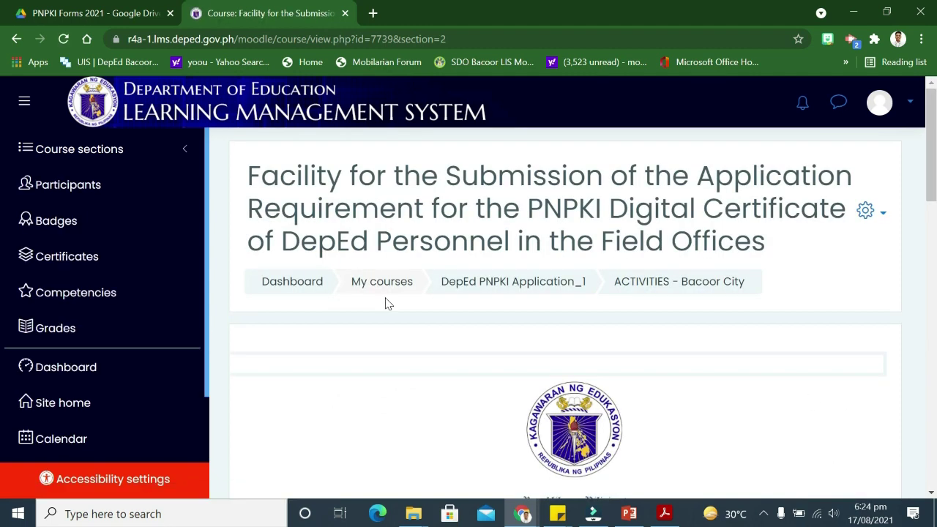
Confirm PNPKI Questionnaire is ticked and highlight the still-restricted Download Certificate of Completion line
scroll(407, 302, "down", 8)
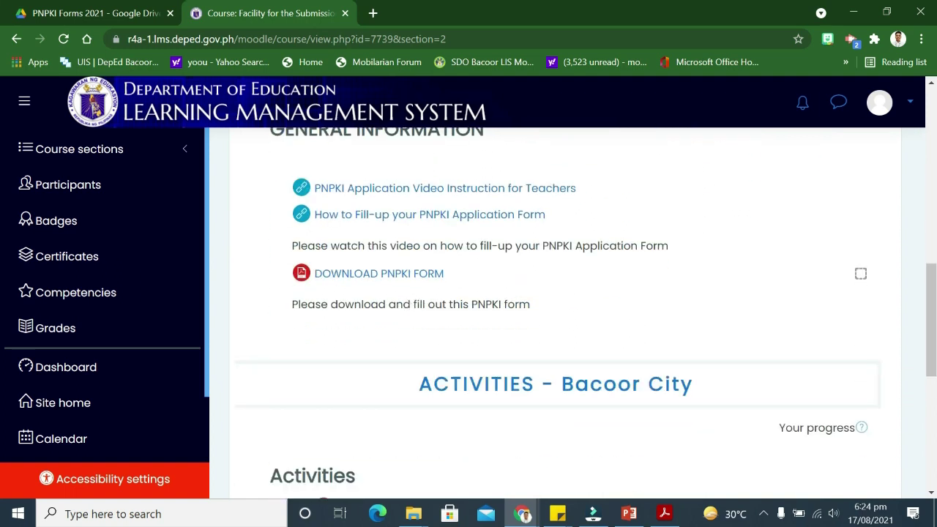
scroll(407, 304, "down", 5)
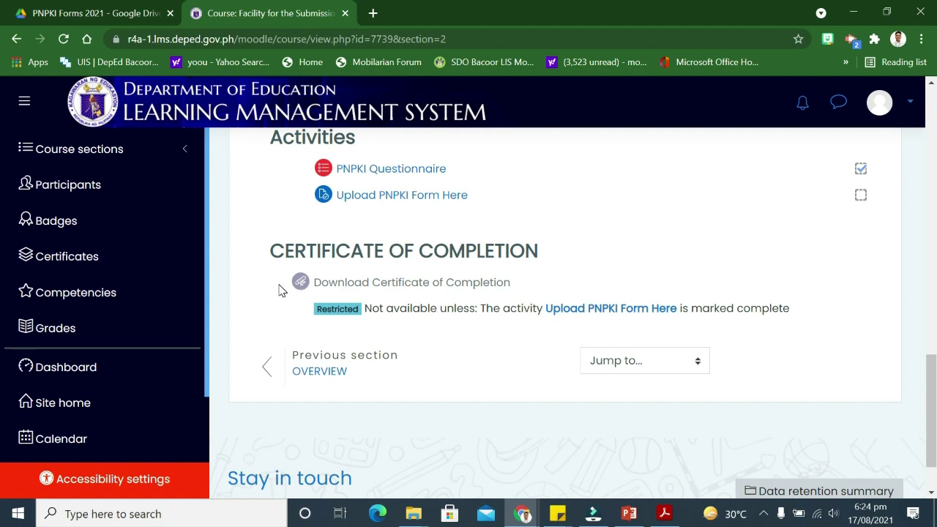
left_click_drag(279, 290, 522, 284)
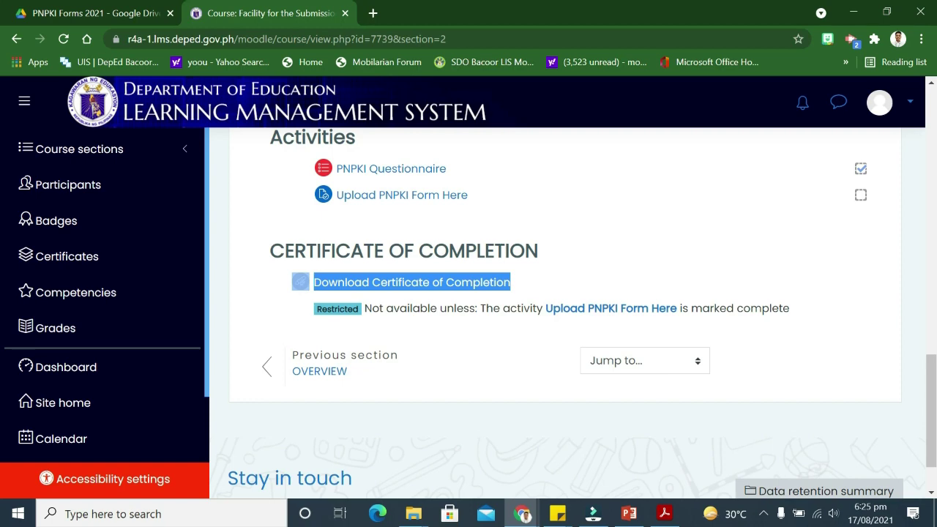